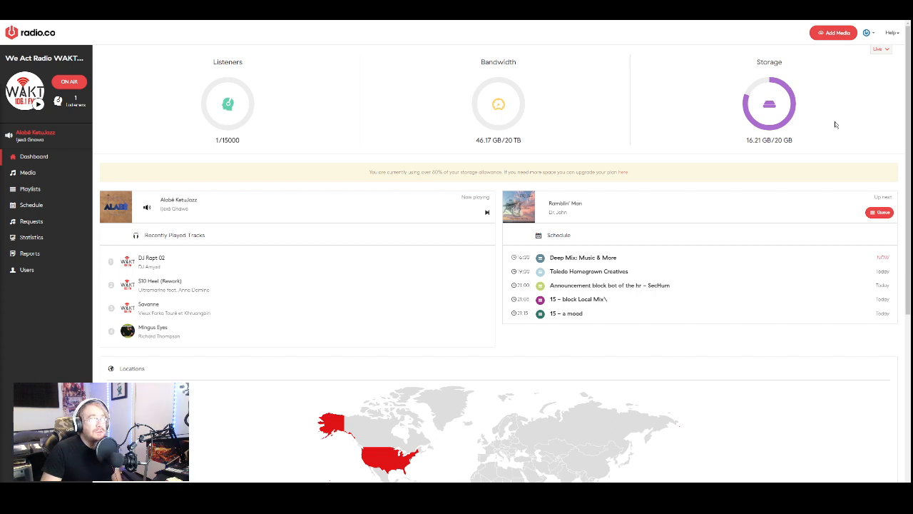
# Step: Browse the station's media tracks from the first through the fourth page of the library
pyautogui.click(27, 173)
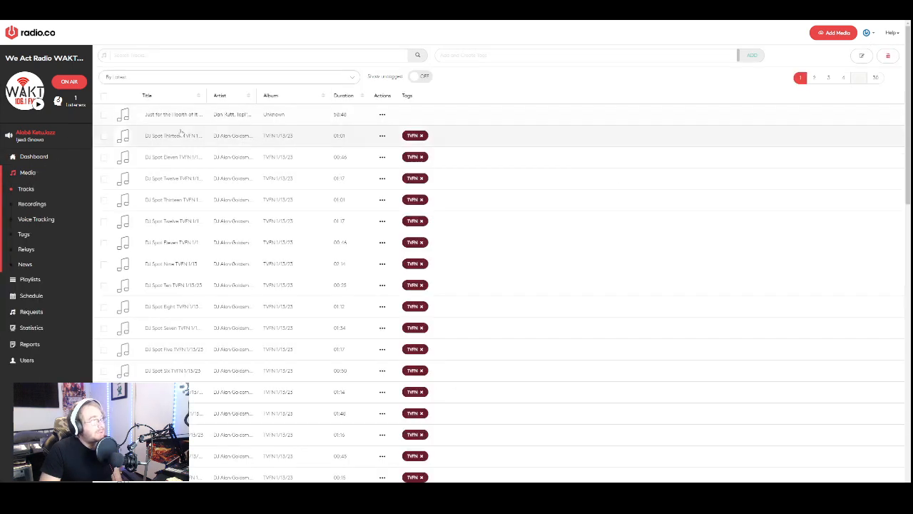
pyautogui.scroll(-20, 214, 178)
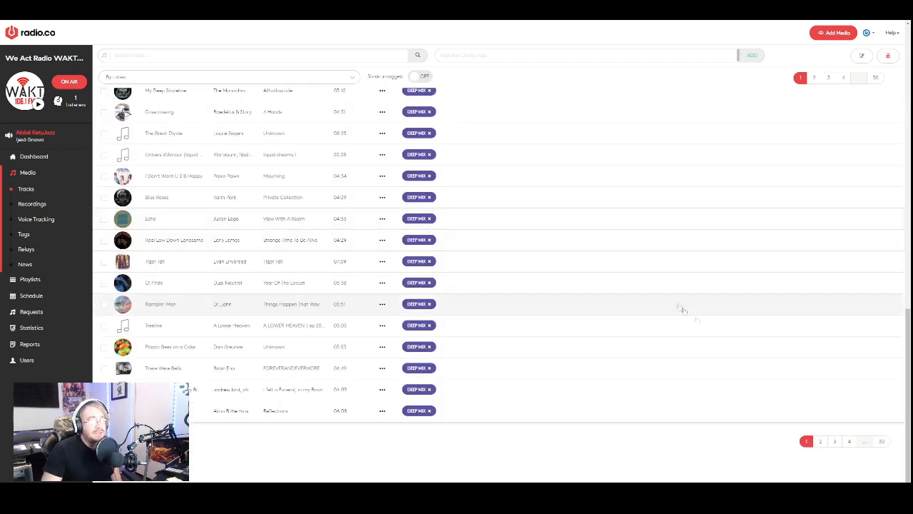
pyautogui.click(823, 442)
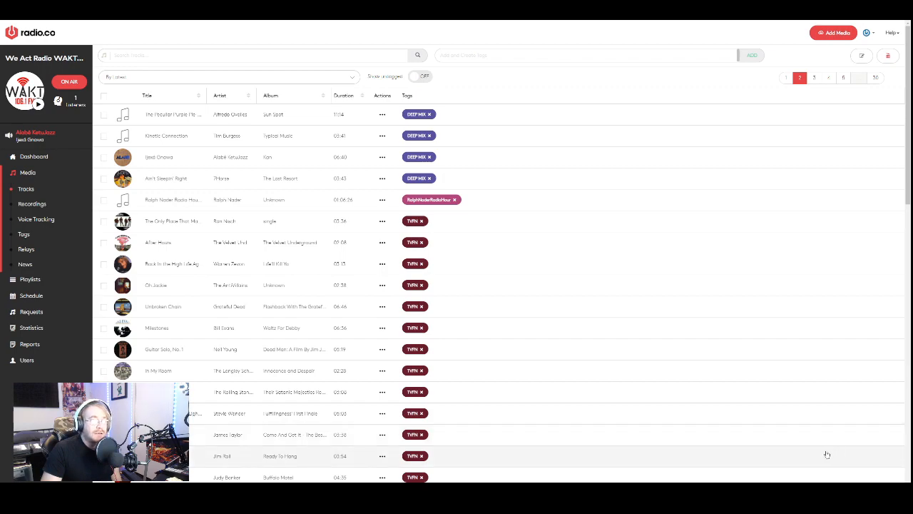
pyautogui.scroll(-10, 827, 454)
pyautogui.scroll(-3, 813, 451)
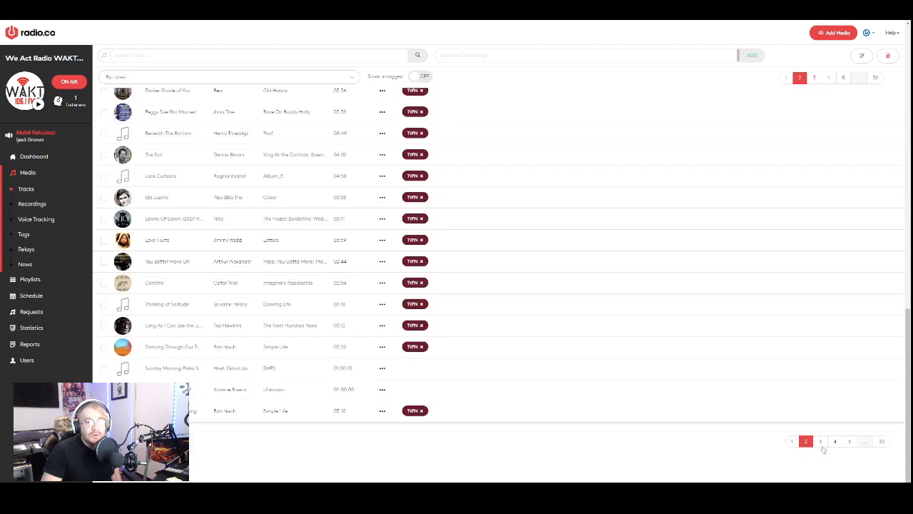
pyautogui.click(820, 441)
pyautogui.scroll(-10, 819, 432)
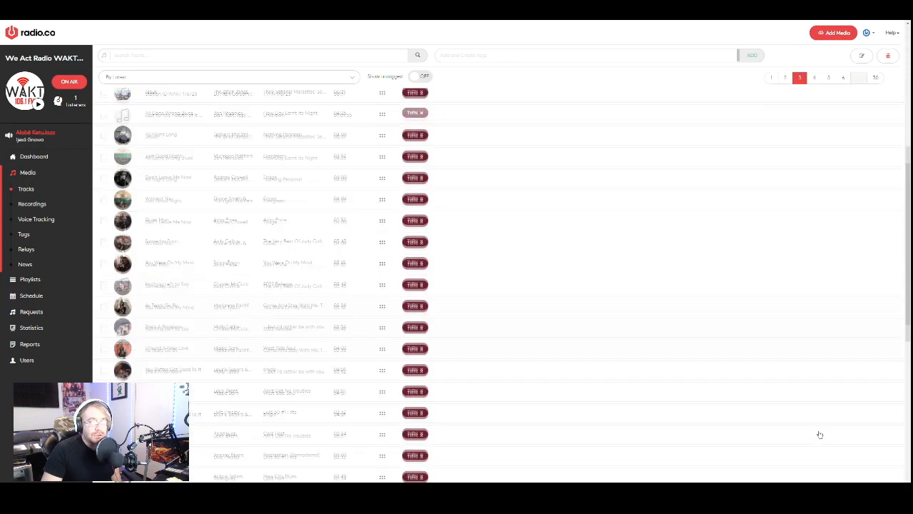
pyautogui.click(823, 443)
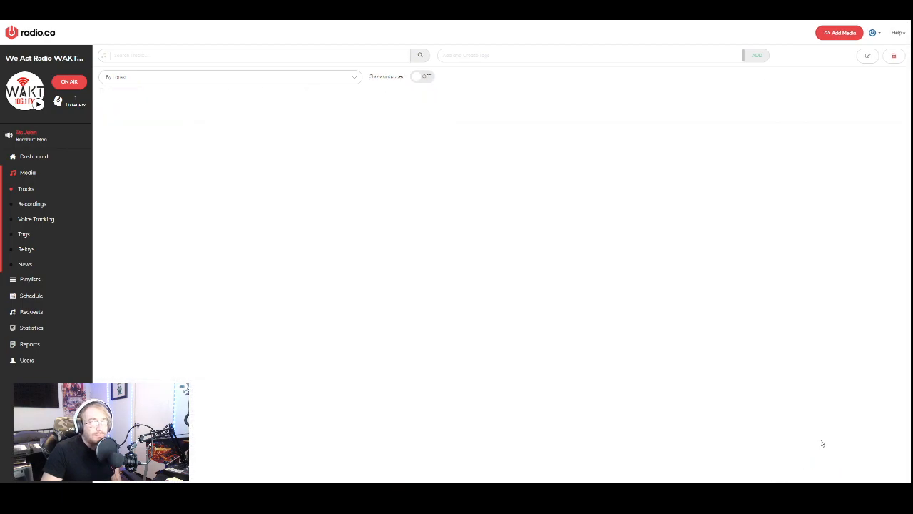
pyautogui.scroll(-5, 757, 385)
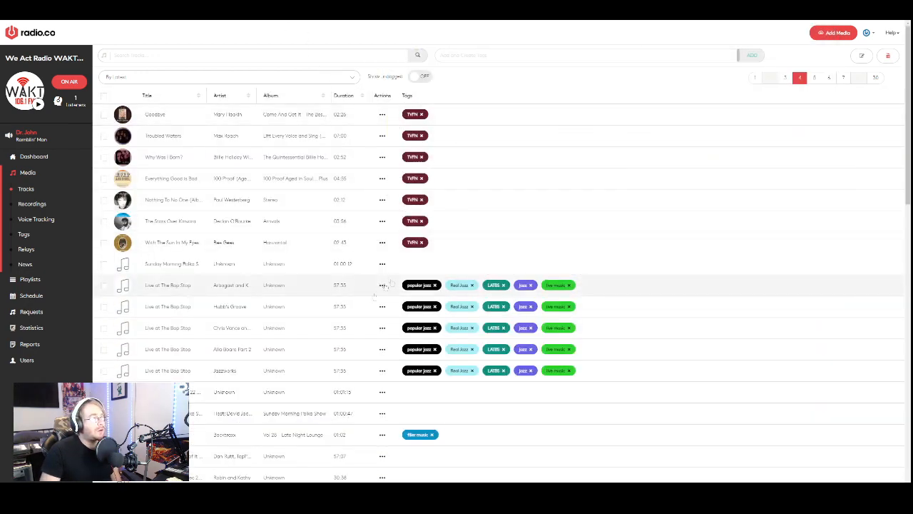
# Step: Upload a 99 Bottles MP3 from the Vol 24 - GenXer folder to the media library and refresh the track list
pyautogui.hotkey('alt', 'Tab')
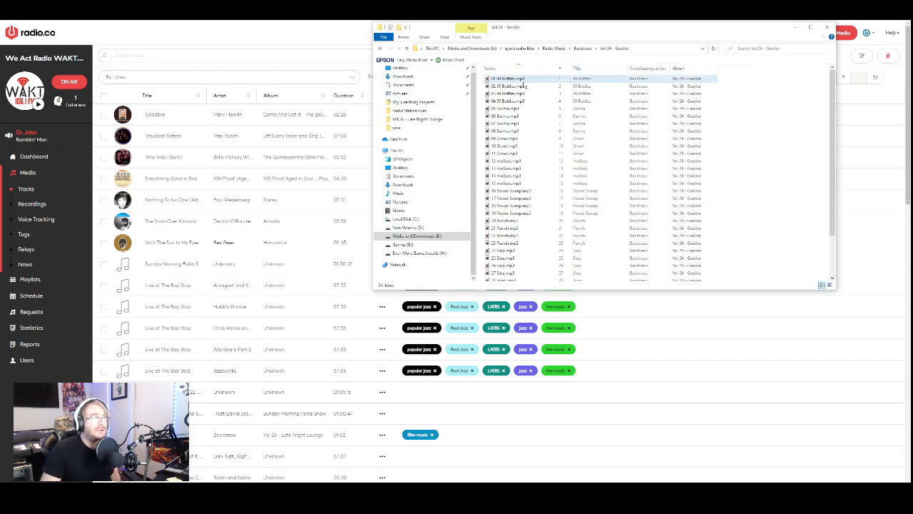
pyautogui.moveTo(526, 84); pyautogui.dragTo(305, 125)
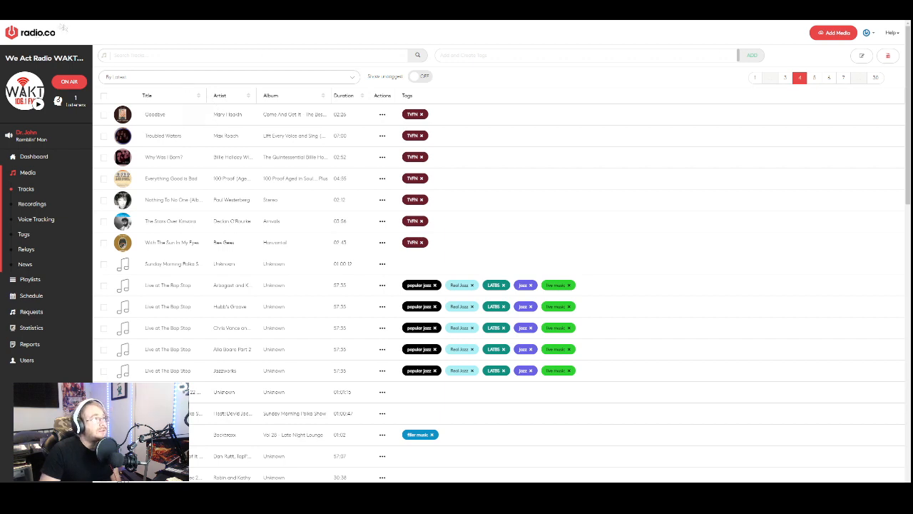
pyautogui.press('F5')
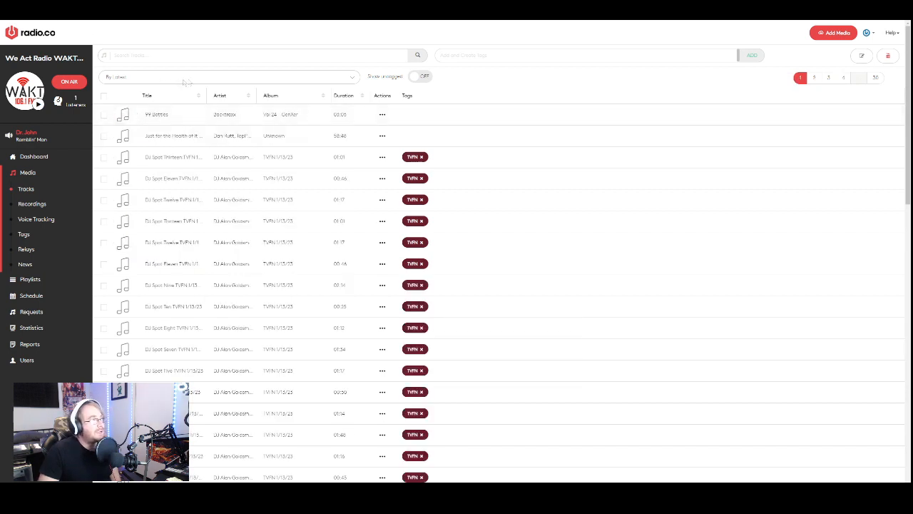
pyautogui.click(357, 77)
pyautogui.click(187, 89)
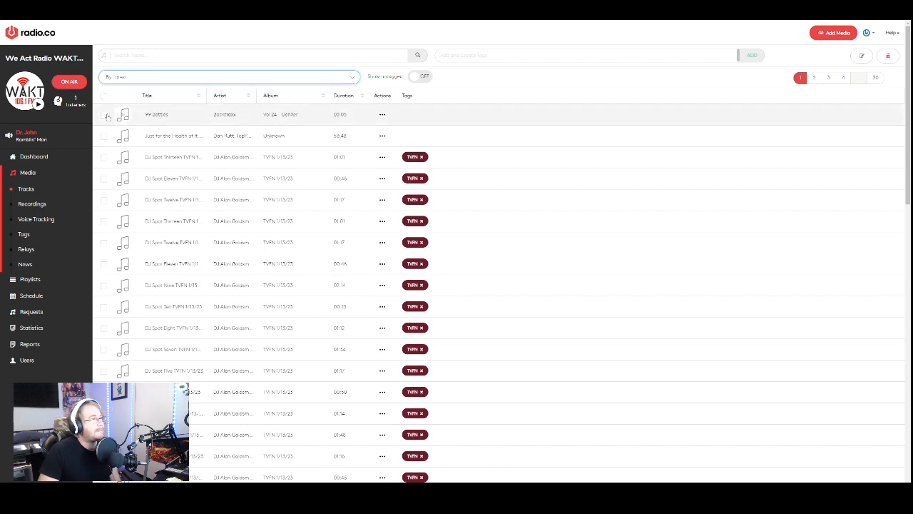
# Step: Upload a Burma MP3 from the same folder to the media library and refresh the track list
pyautogui.hotkey('alt', 'Tab')
pyautogui.click(506, 123)
pyautogui.keyDown('shift'); pyautogui.click(507, 130); pyautogui.keyUp('shift')
pyautogui.moveTo(506, 131); pyautogui.dragTo(289, 149)
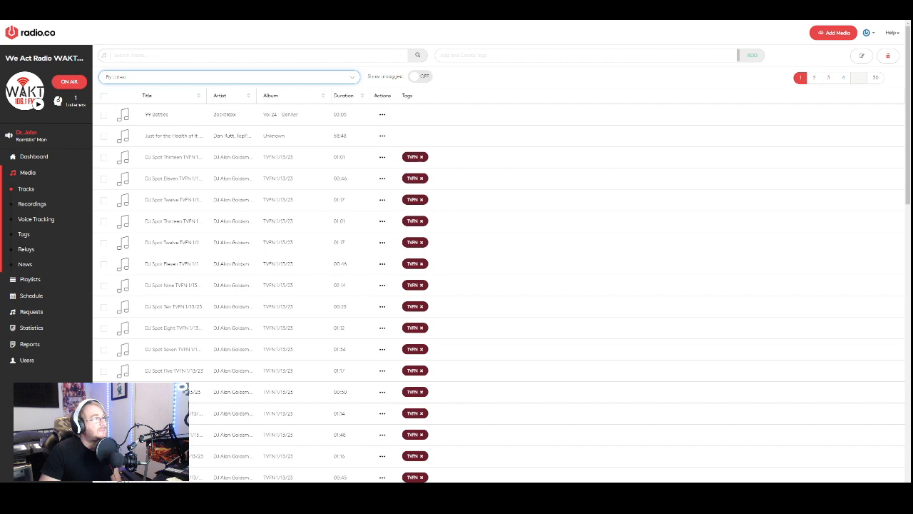
pyautogui.press('F5')
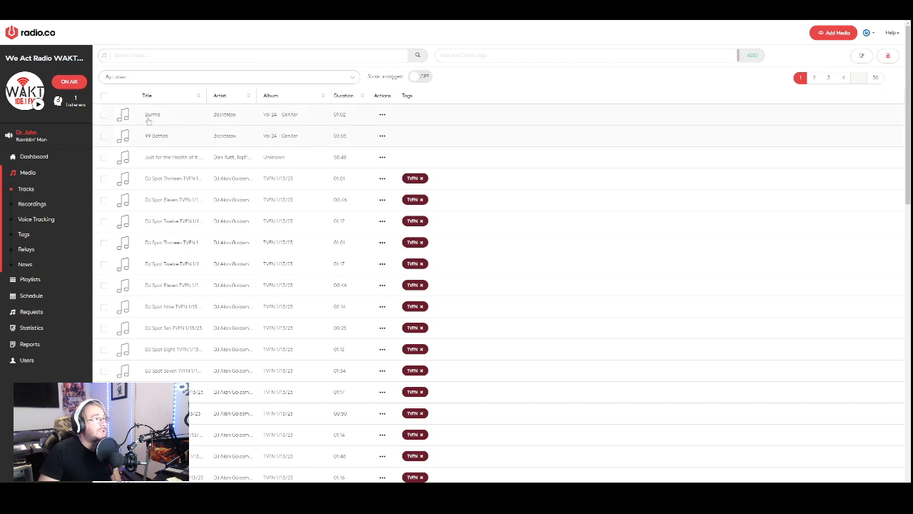
# Step: Delete the Burma and 99 Bottles tracks from the media library
pyautogui.click(106, 115)
pyautogui.click(105, 135)
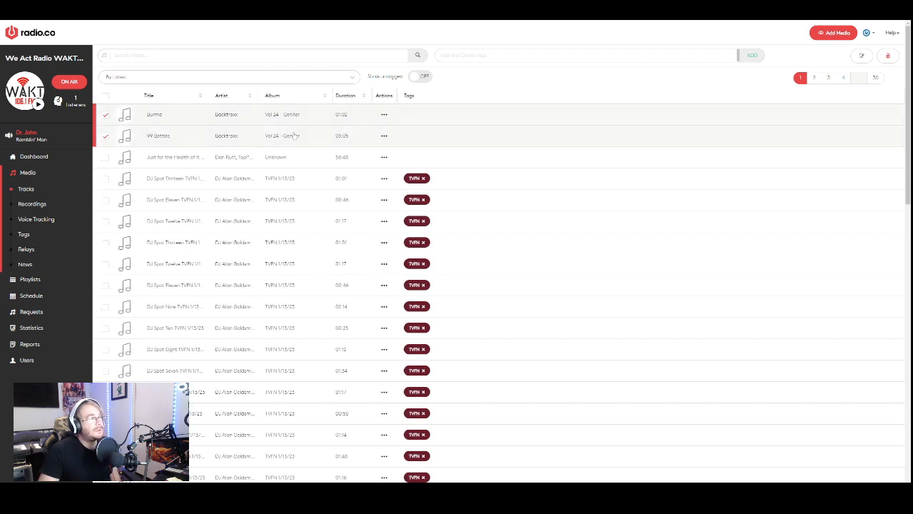
pyautogui.click(888, 55)
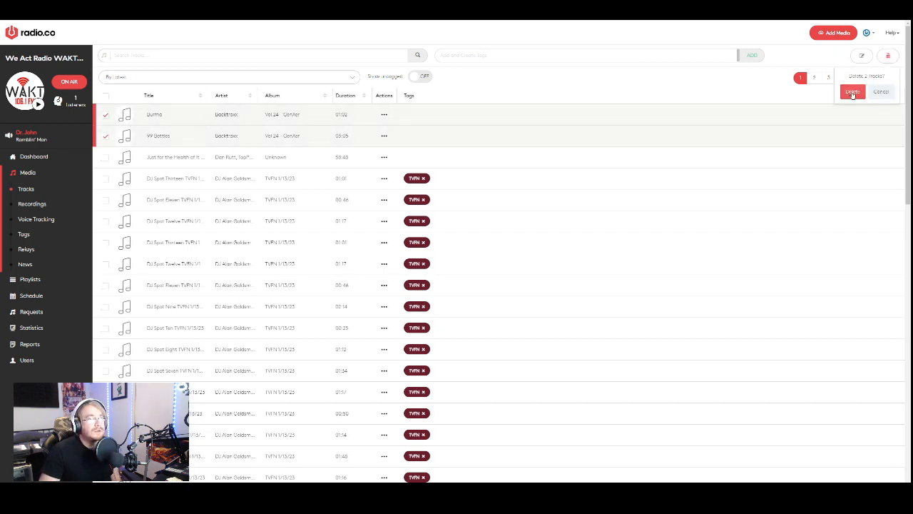
pyautogui.click(850, 91)
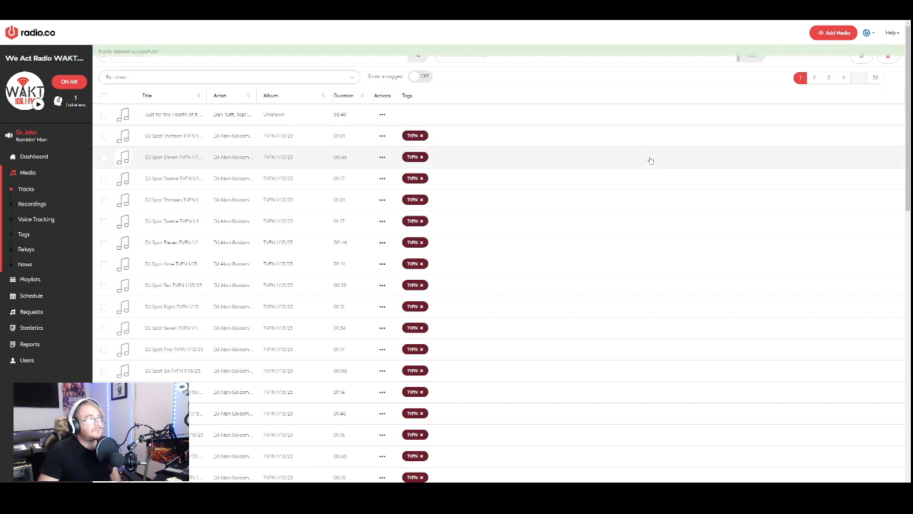
# Step: View the voice tracks and examine the full list of media tags with their track counts
pyautogui.click(28, 207)
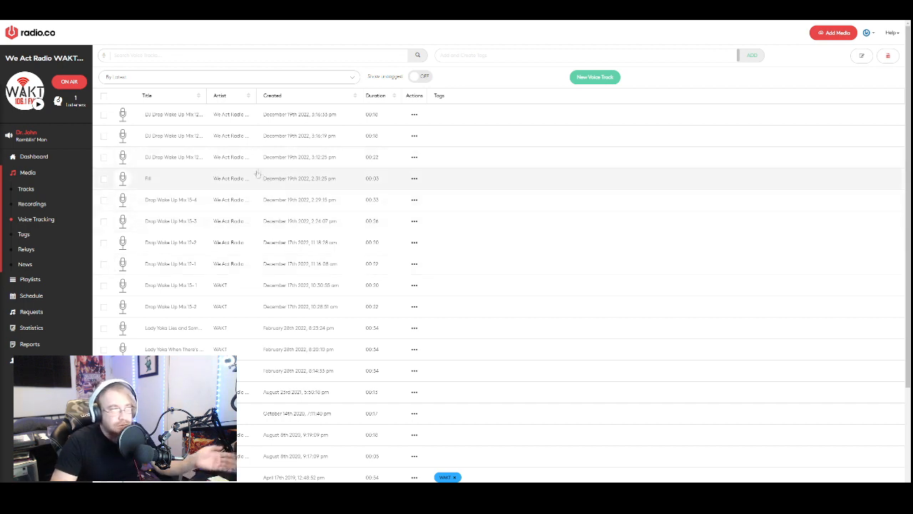
pyautogui.click(24, 235)
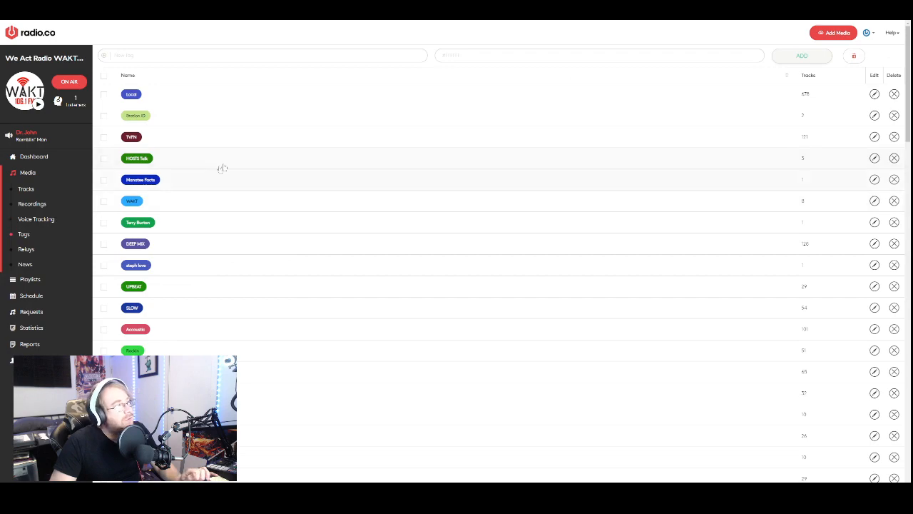
pyautogui.scroll(-3, 203, 202)
pyautogui.scroll(-15, 205, 198)
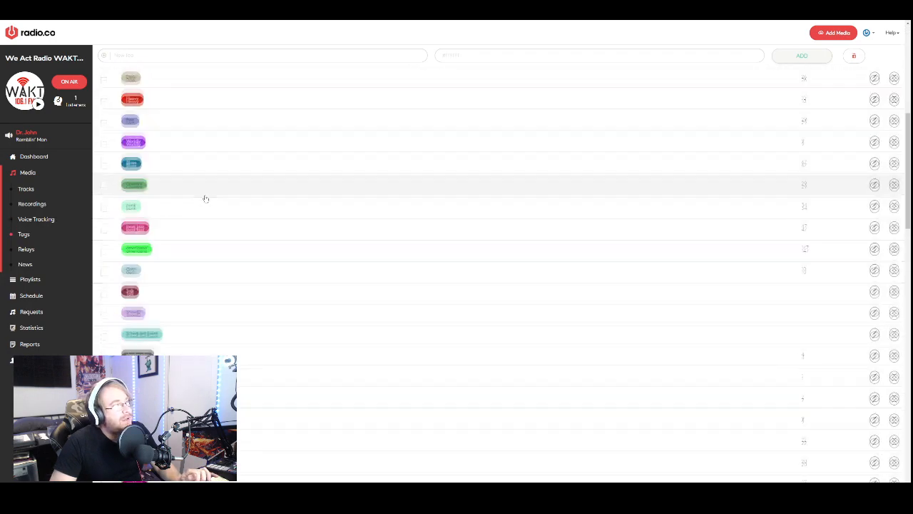
pyautogui.scroll(15, 208, 195)
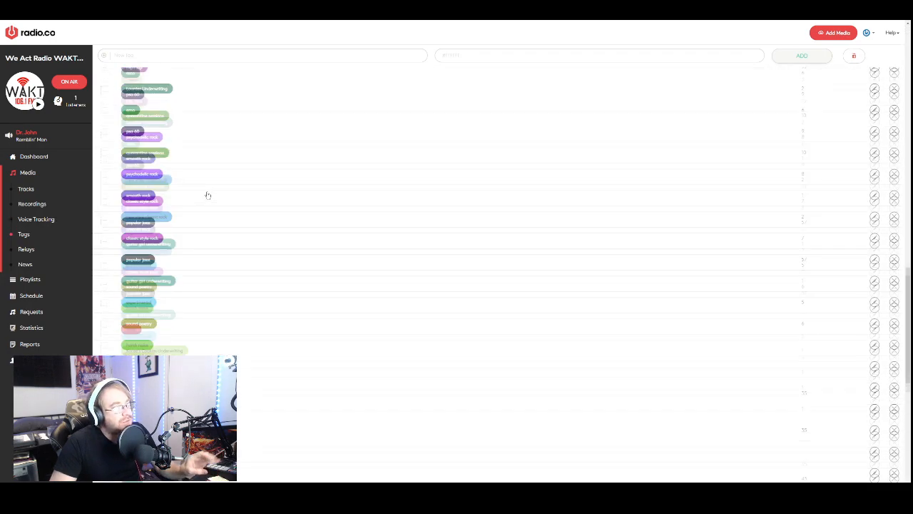
pyautogui.scroll(3, 209, 193)
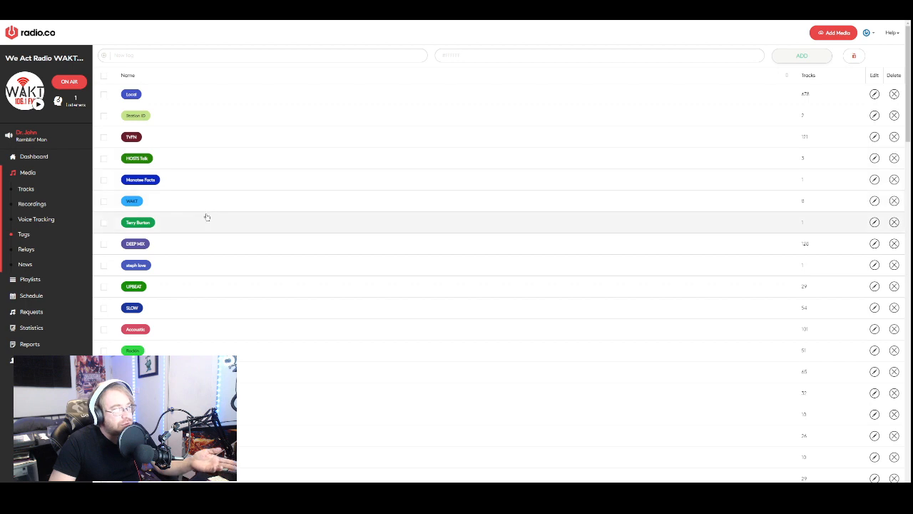
pyautogui.scroll(-3, 201, 217)
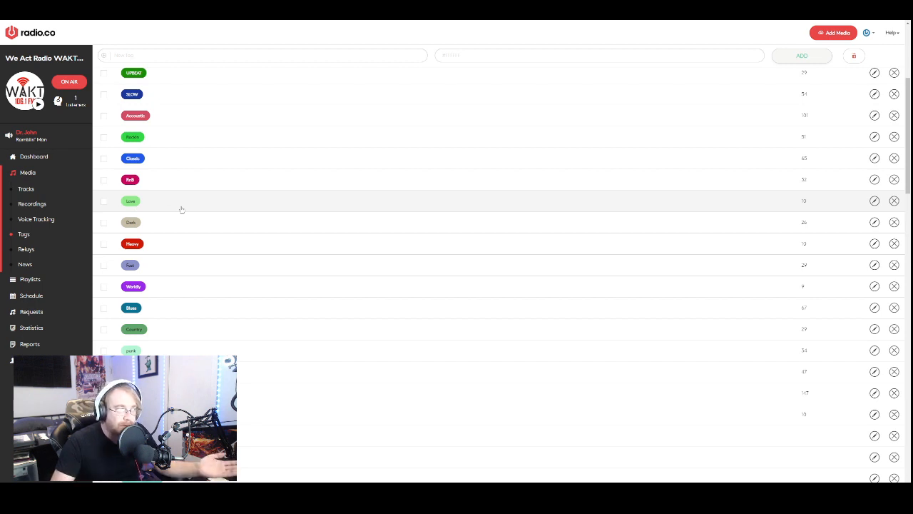
pyautogui.scroll(3, 526, 268)
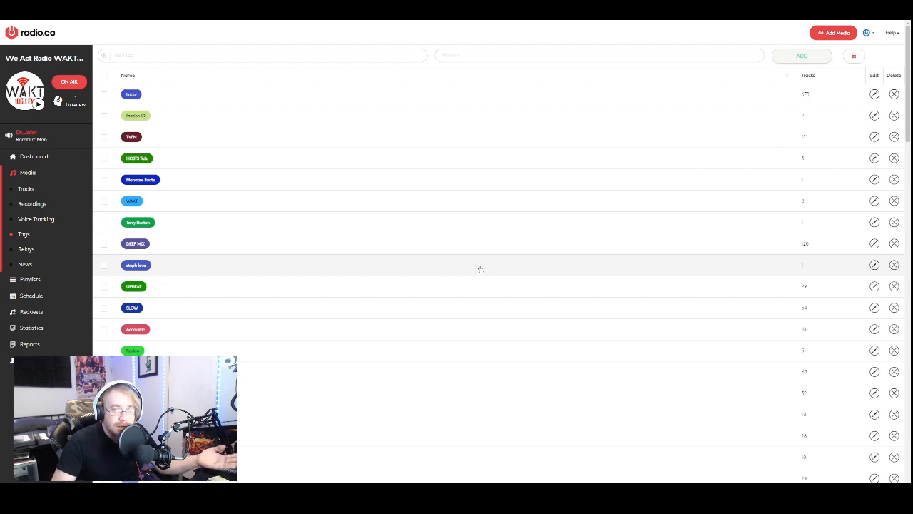
pyautogui.scroll(-1, 478, 275)
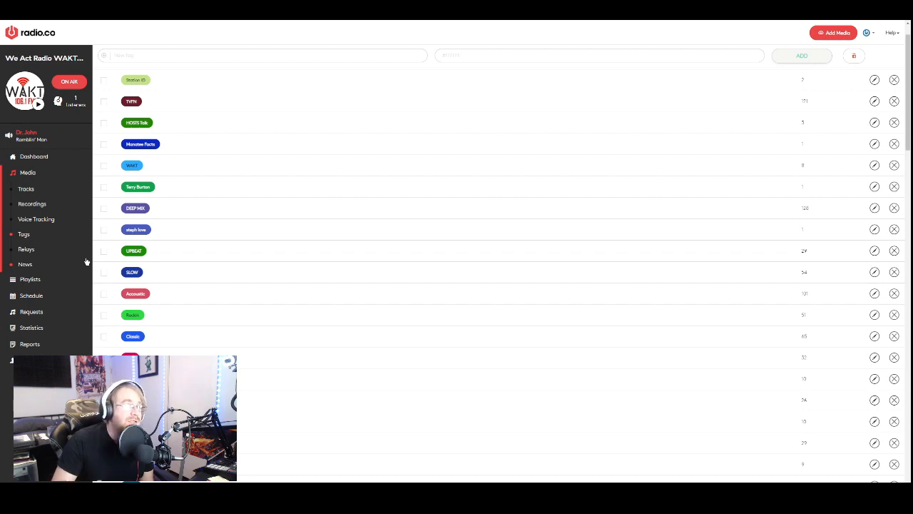
pyautogui.scroll(-5, 160, 245)
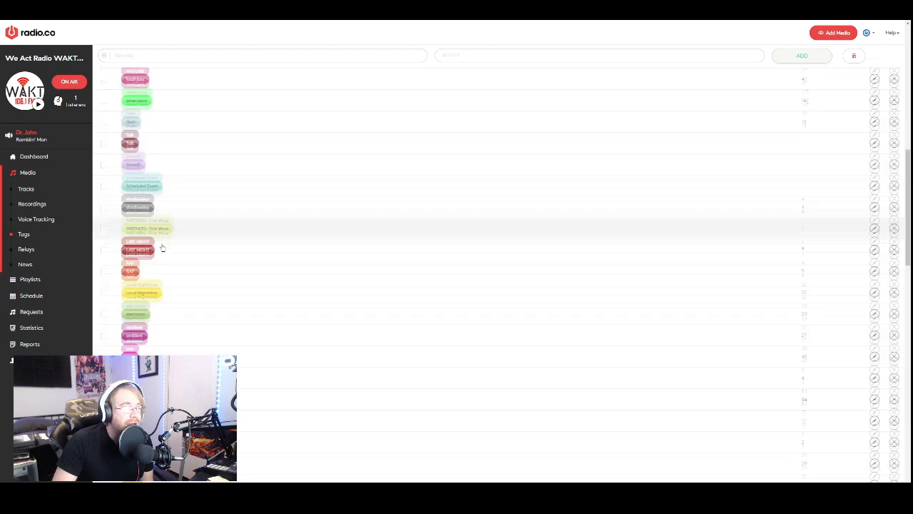
pyautogui.scroll(-8, 164, 253)
pyautogui.scroll(10, 178, 257)
pyautogui.scroll(10, 174, 242)
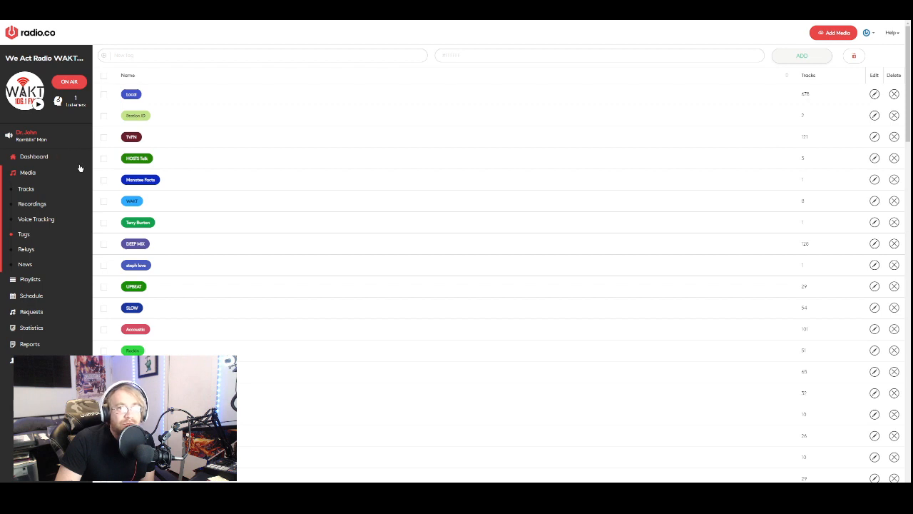
# Step: Add a tag named "new tag" and locate it at the end of the tags list
pyautogui.click(155, 55)
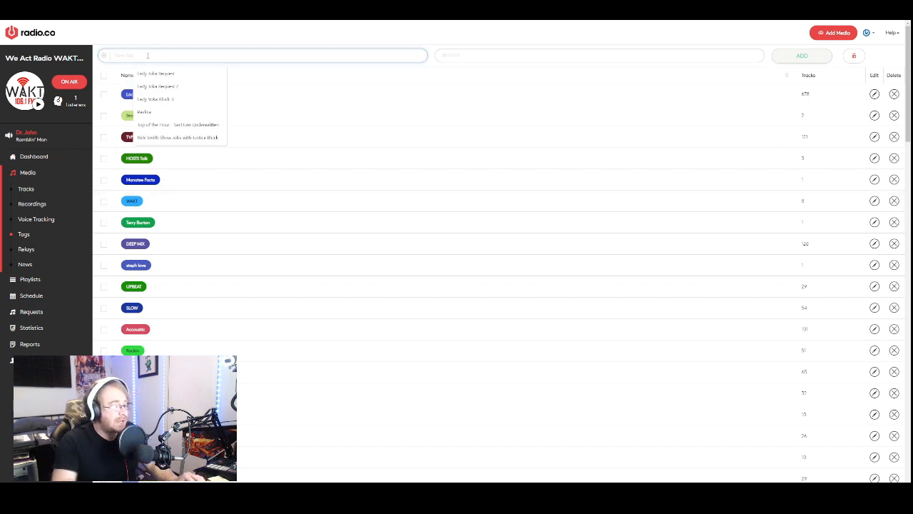
pyautogui.write('new')
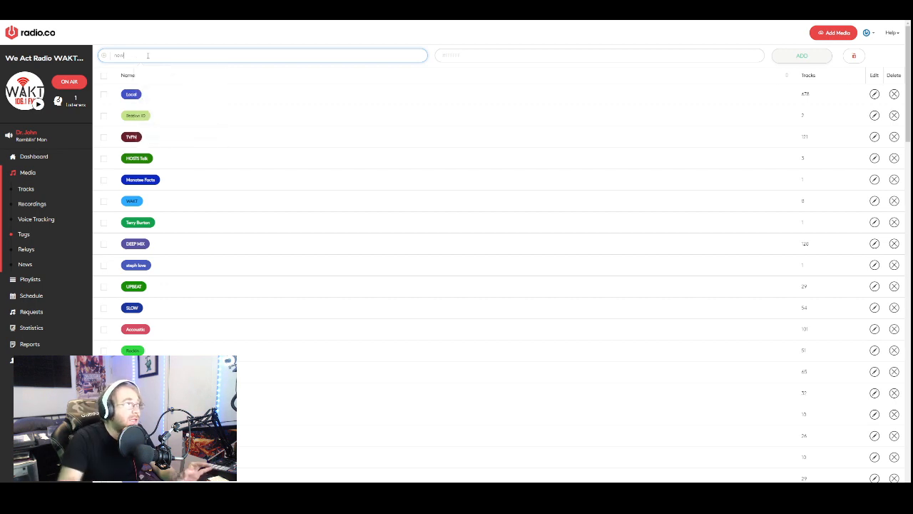
pyautogui.write(' to')
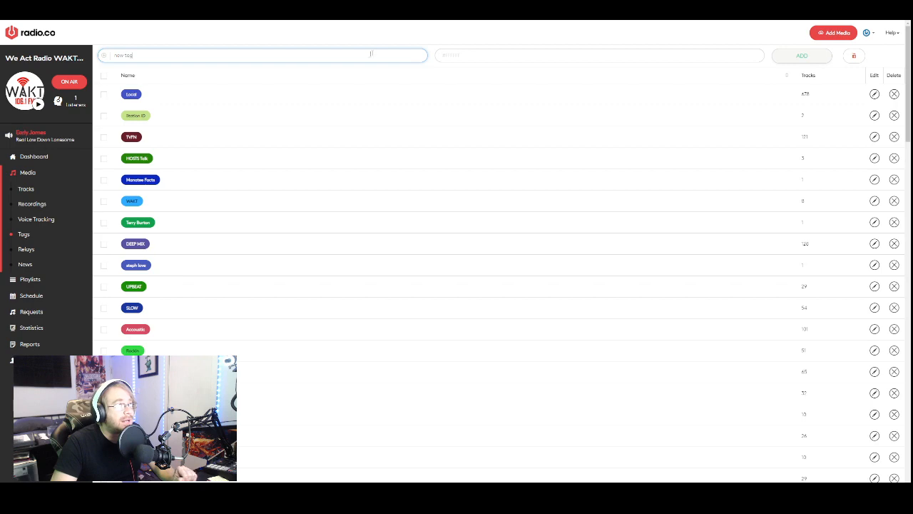
pyautogui.click(798, 56)
pyautogui.scroll(-10, 364, 235)
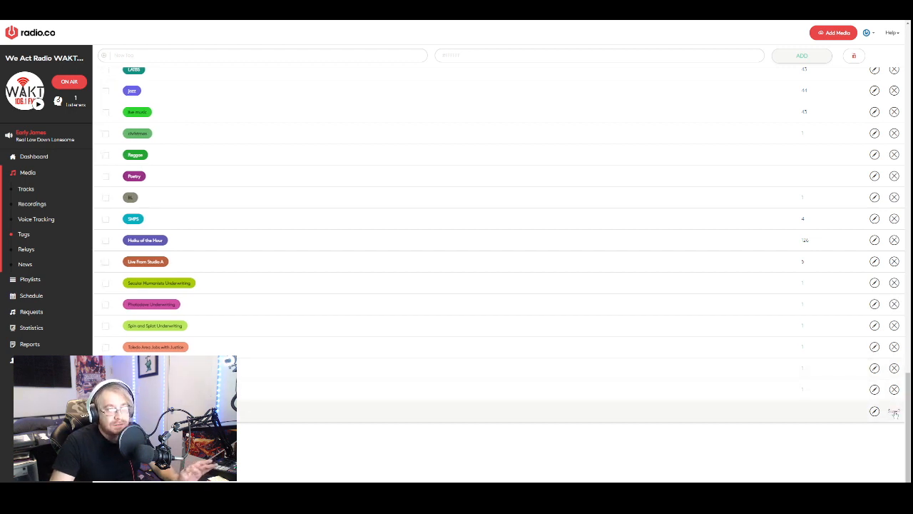
# Step: Look over the relay streams and browse the station's full list of playlists
pyautogui.click(26, 250)
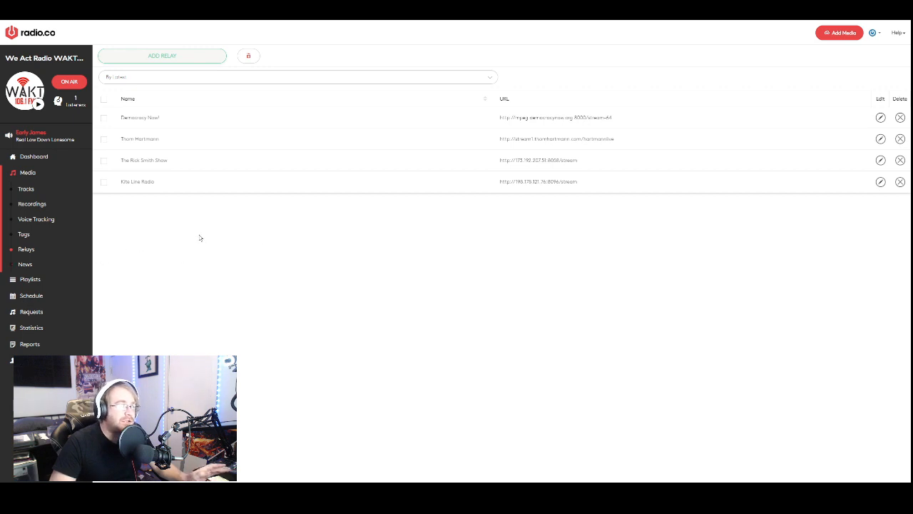
pyautogui.click(31, 279)
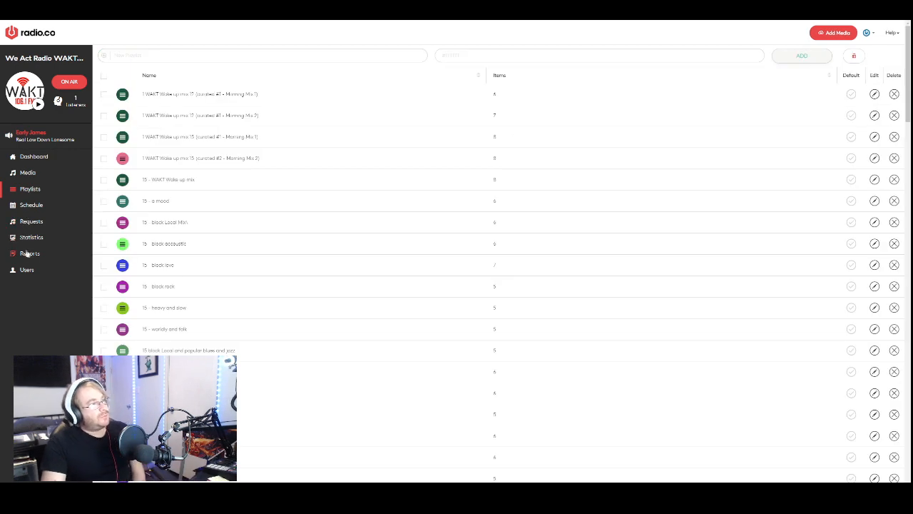
pyautogui.scroll(-15, 234, 291)
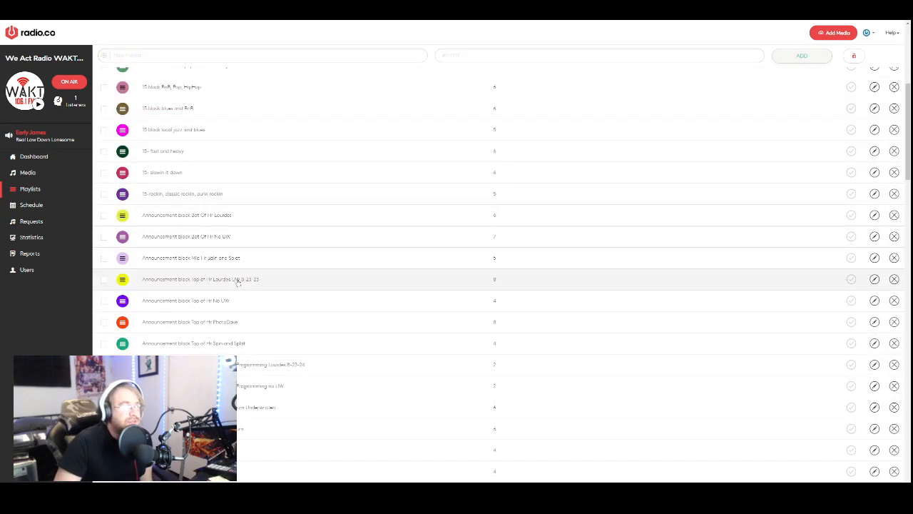
pyautogui.scroll(-15, 237, 284)
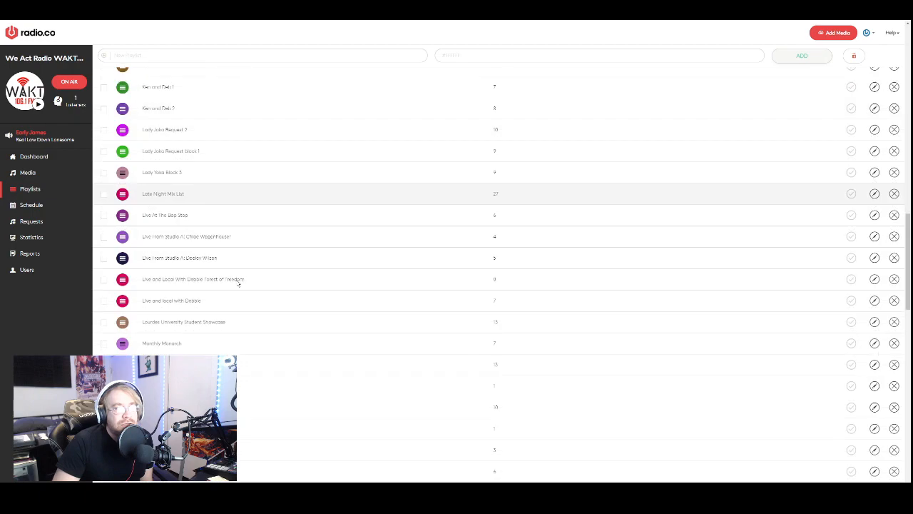
pyautogui.scroll(-10, 237, 285)
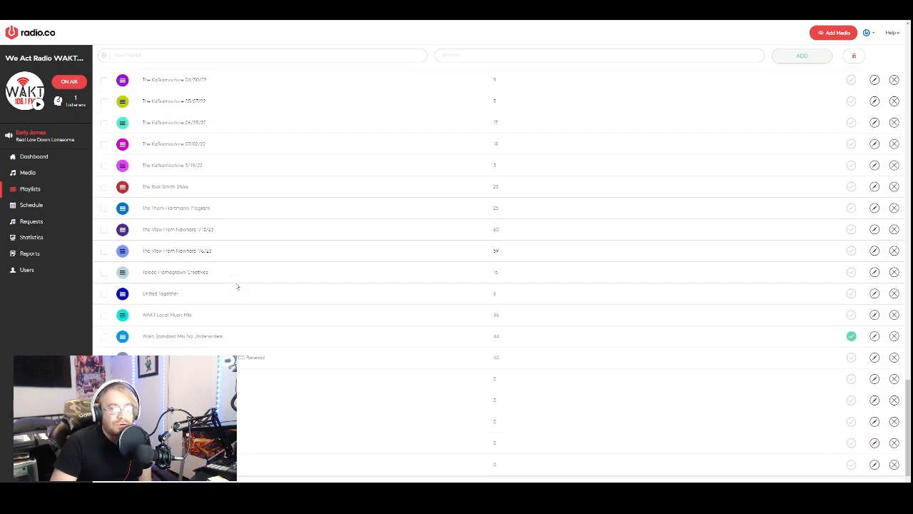
# Step: Create a playlist named "new show" and look over its track sources and empty contents
pyautogui.scroll(20, 297, 284)
pyautogui.click(198, 57)
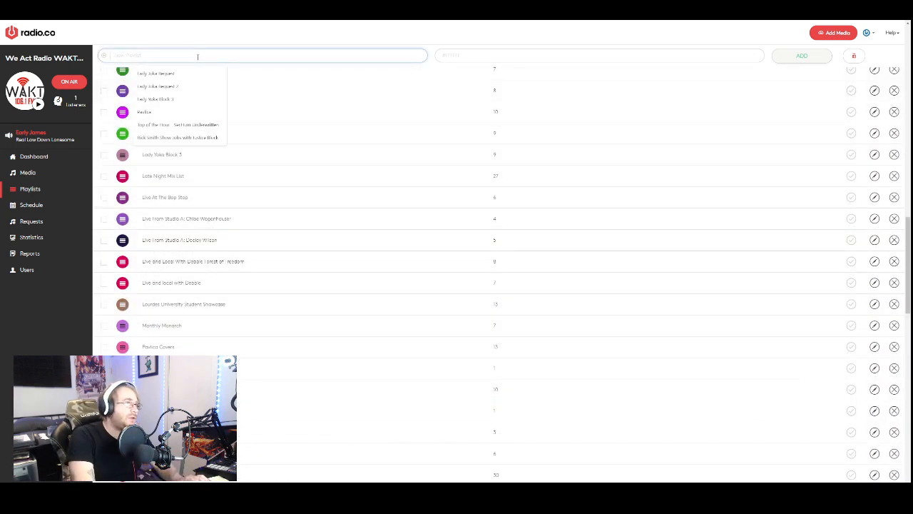
pyautogui.write('new show')
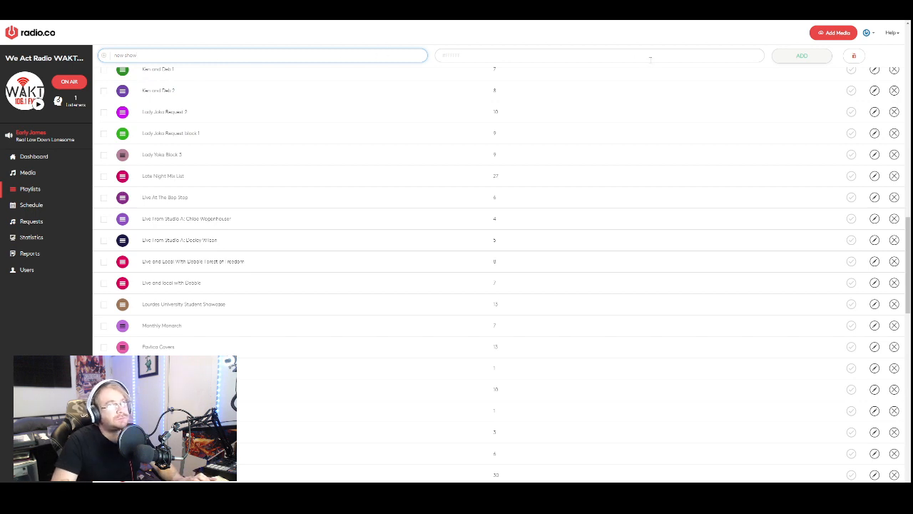
pyautogui.click(807, 57)
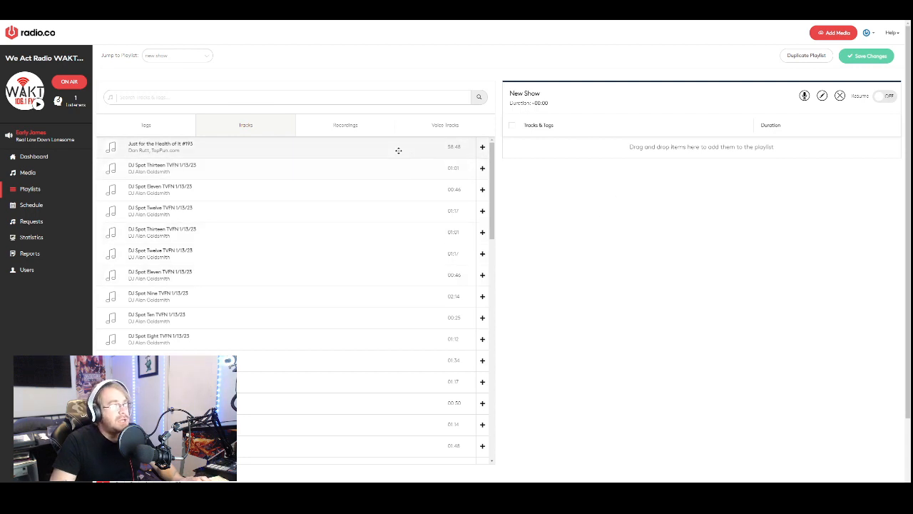
pyautogui.scroll(-2, 621, 174)
pyautogui.scroll(2, 645, 169)
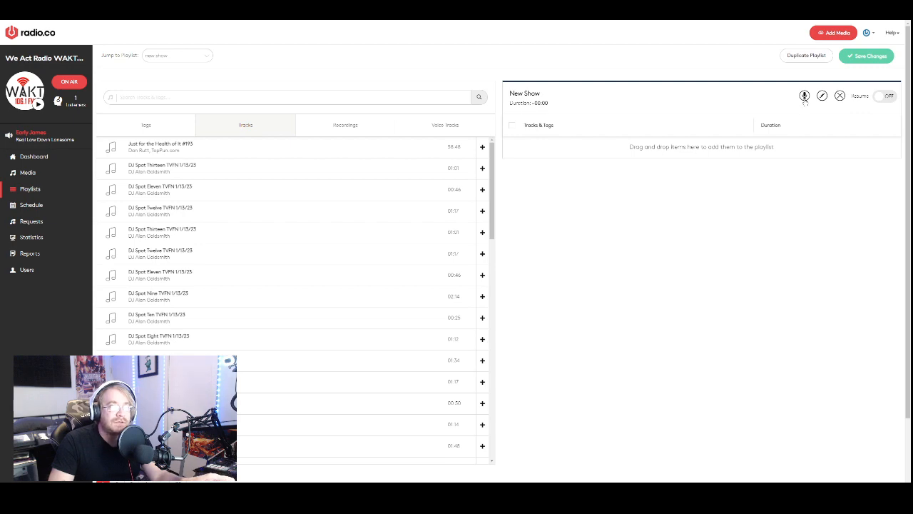
pyautogui.scroll(-2, 587, 228)
pyautogui.scroll(2, 360, 235)
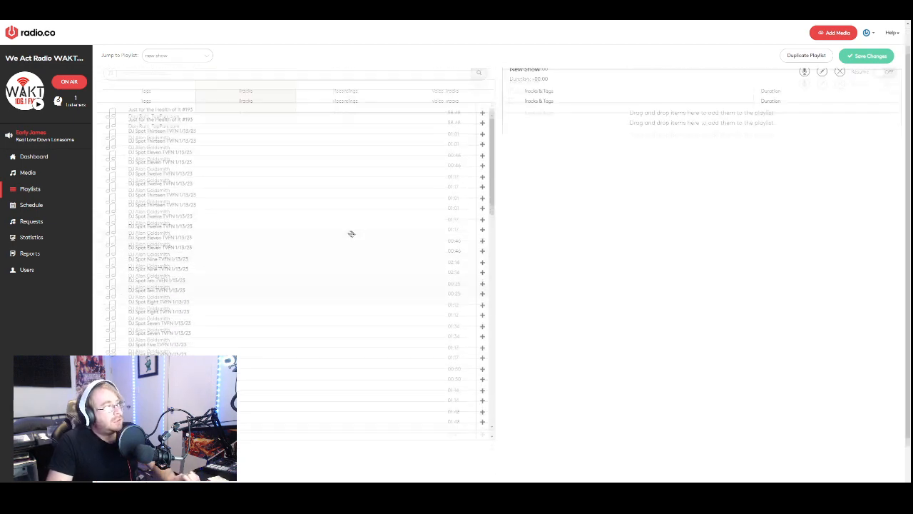
# Step: Open the schedule calendar and look over the programming for the week of Jan 16–22, 2023
pyautogui.click(33, 205)
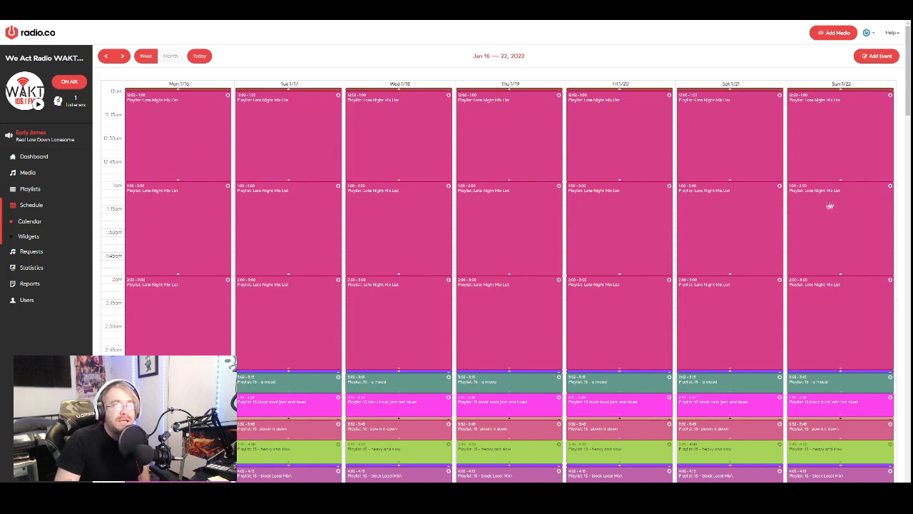
pyautogui.scroll(-3, 822, 205)
pyautogui.scroll(-4, 575, 175)
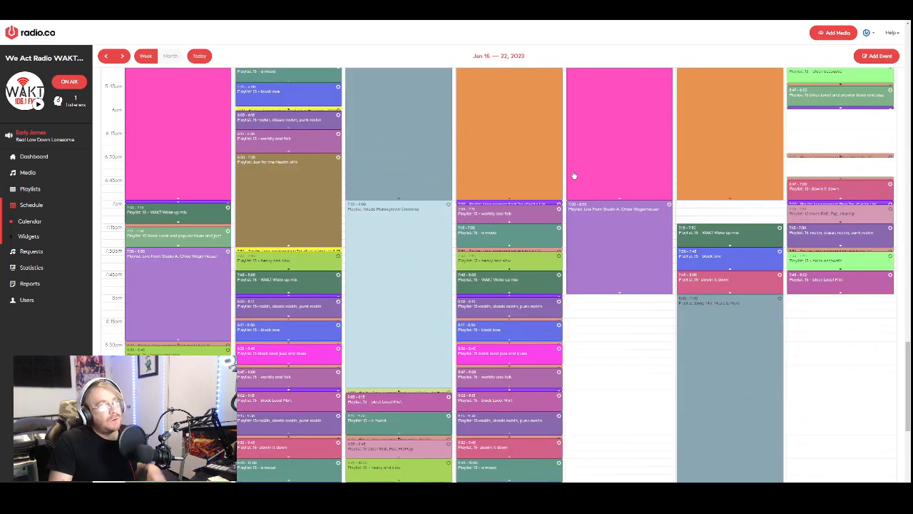
pyautogui.scroll(-5, 575, 174)
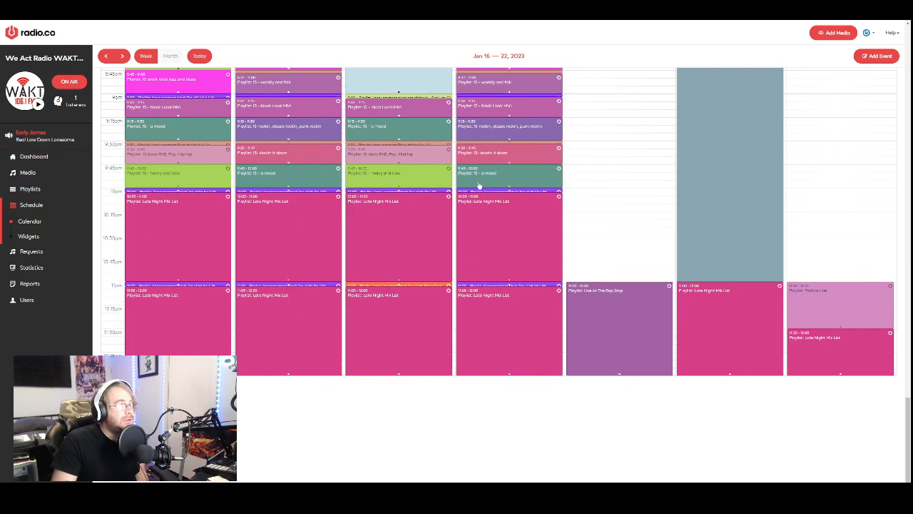
pyautogui.scroll(3, 575, 155)
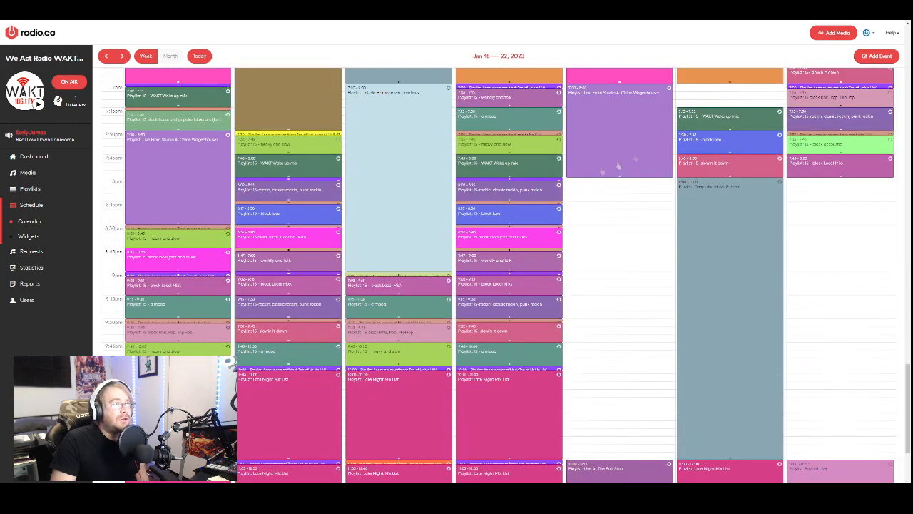
pyautogui.scroll(2, 687, 133)
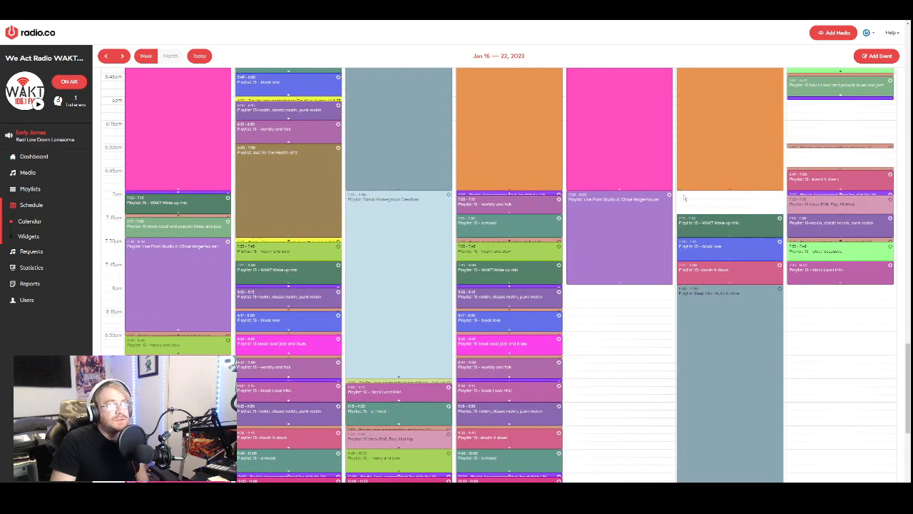
# Step: Start a new event in the empty Saturday 19:00 slot and assign the "new show" playlist to it
pyautogui.click(688, 196)
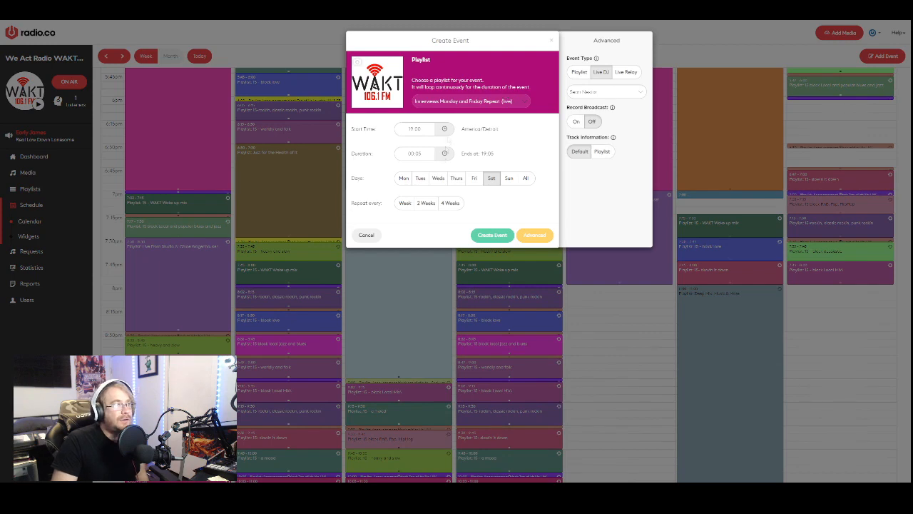
pyautogui.click(526, 103)
pyautogui.scroll(5, 514, 151)
pyautogui.scroll(-5, 514, 152)
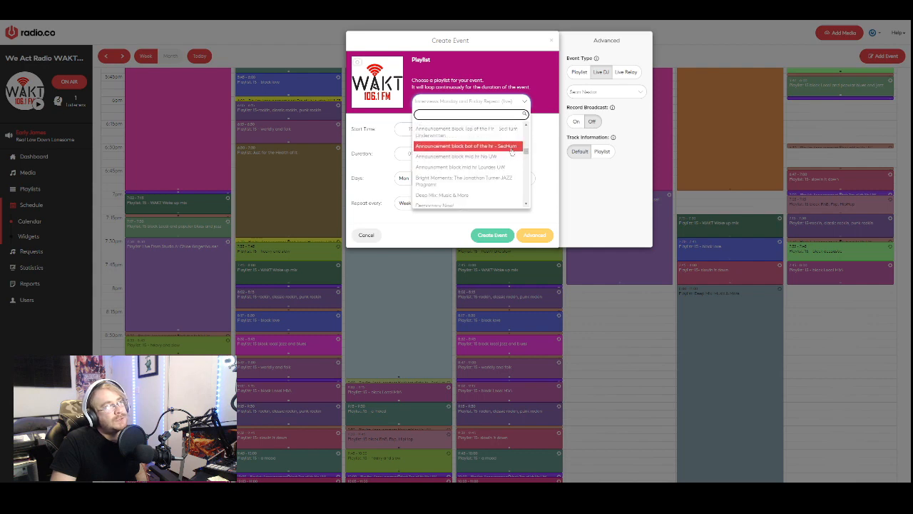
pyautogui.scroll(-5, 511, 152)
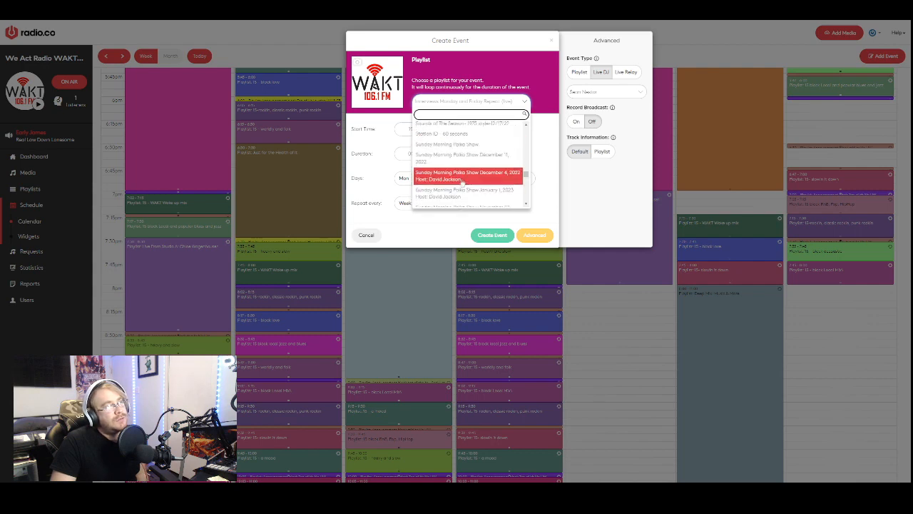
pyautogui.scroll(-2, 469, 174)
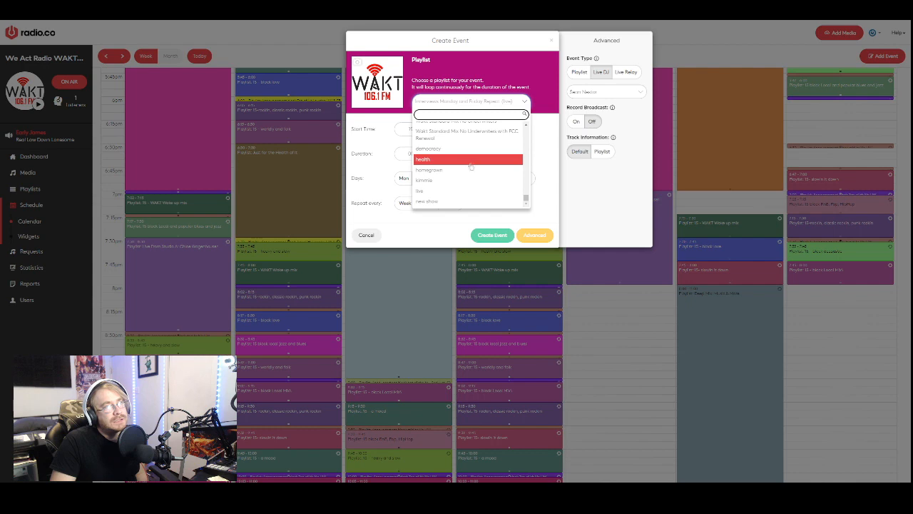
pyautogui.click(472, 202)
# Step: Set the event's duration to 00:15 and make it repeat every week
pyautogui.click(417, 153)
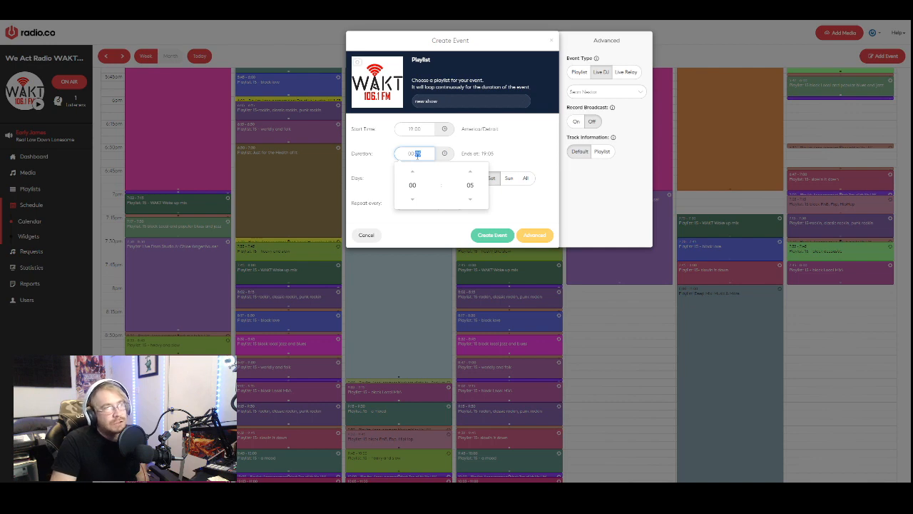
pyautogui.write('15')
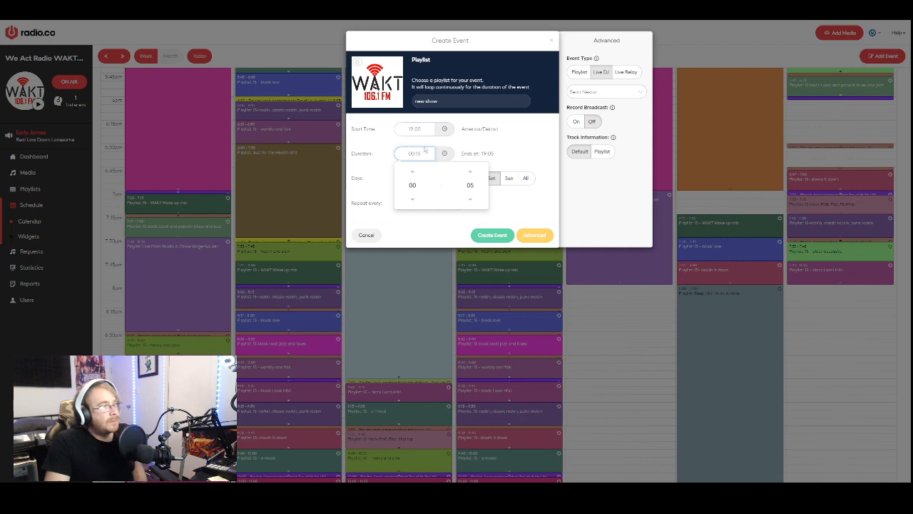
pyautogui.click(371, 160)
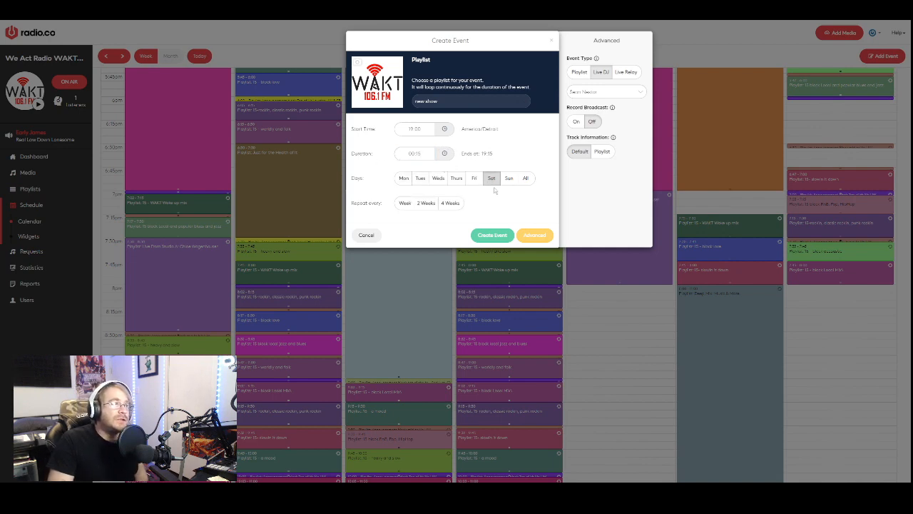
pyautogui.click(405, 203)
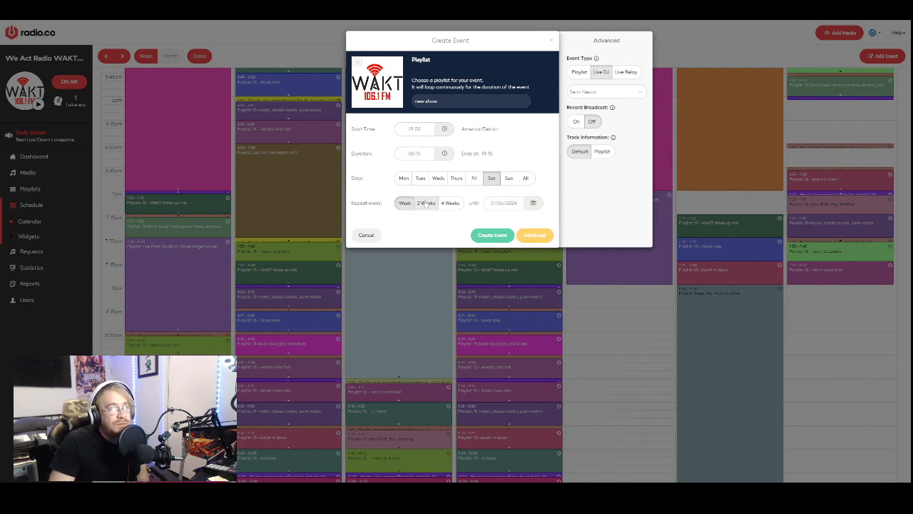
pyautogui.click(426, 203)
pyautogui.click(457, 204)
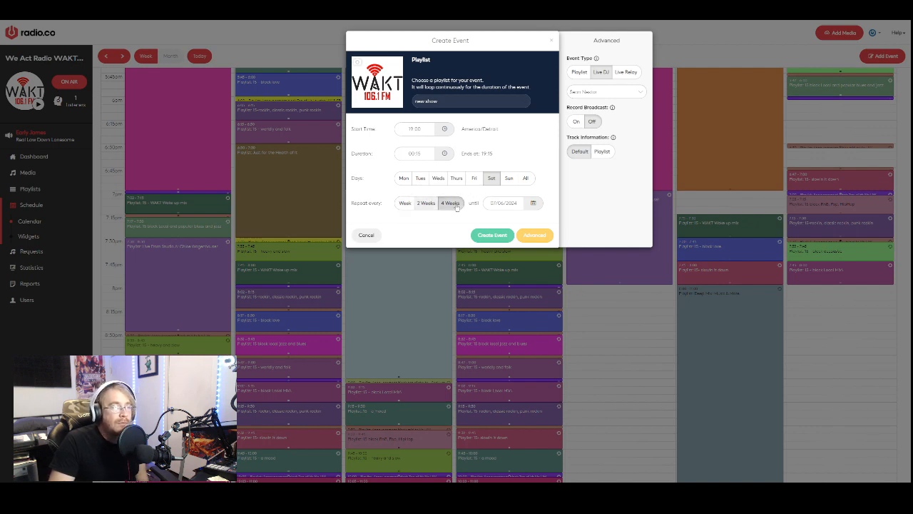
pyautogui.click(405, 204)
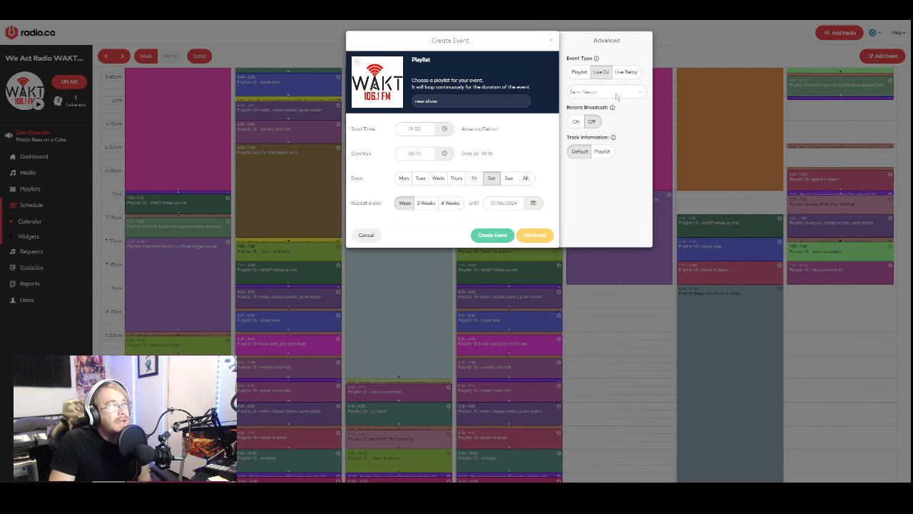
# Step: Set the event type to Playlist and create the Saturday event
pyautogui.click(580, 72)
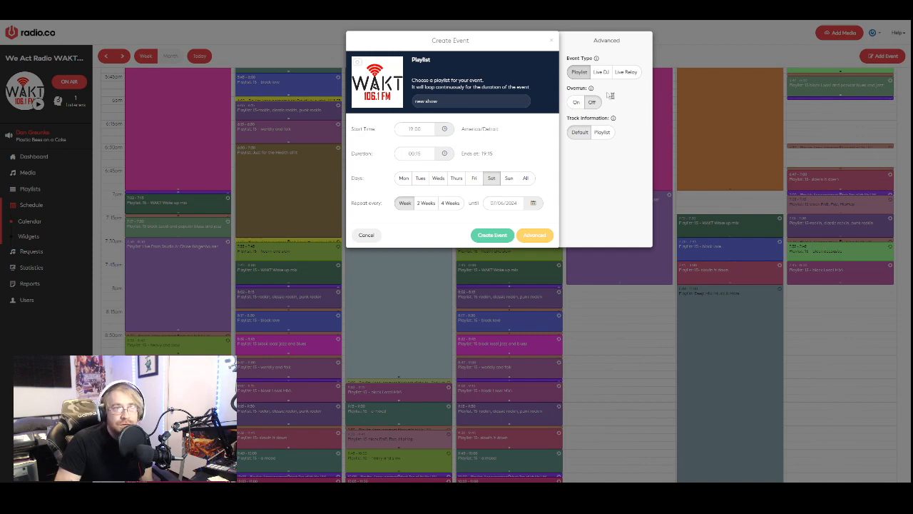
pyautogui.click(637, 72)
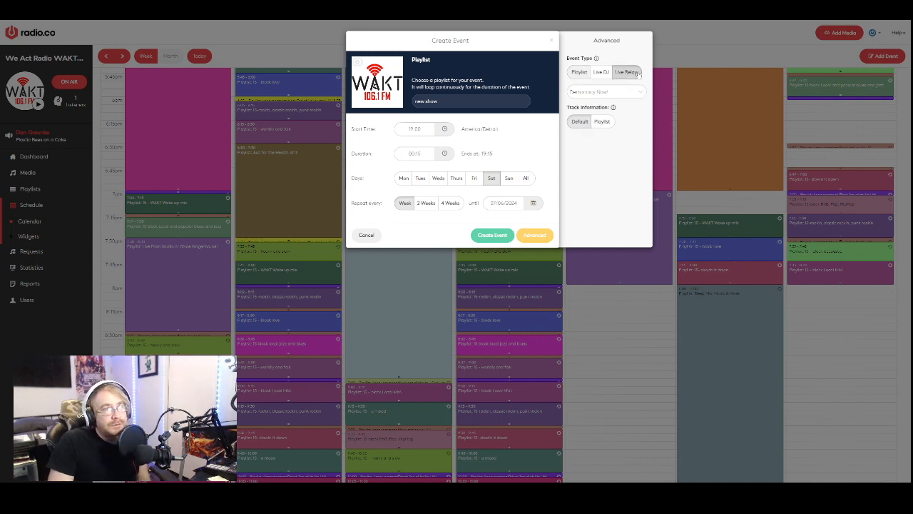
pyautogui.click(586, 72)
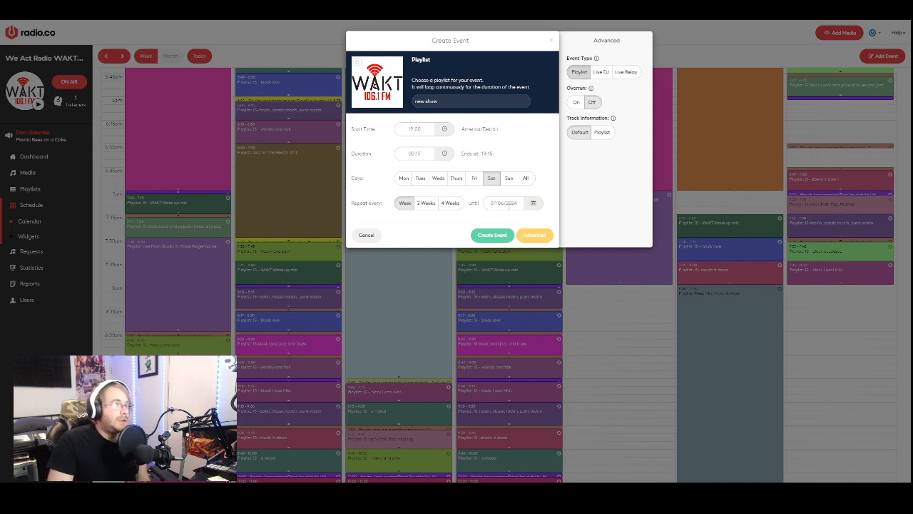
pyautogui.click(492, 235)
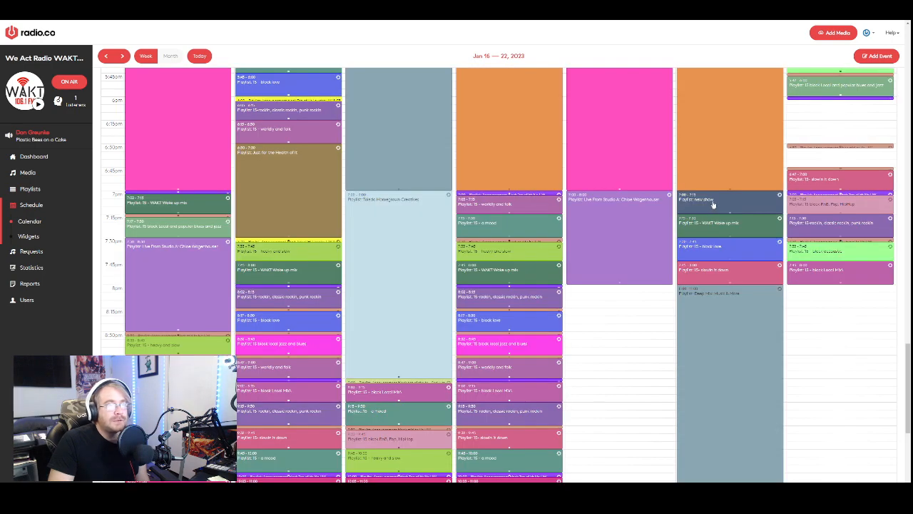
# Step: Delete the "new show" event from the Saturday schedule
pyautogui.click(712, 205)
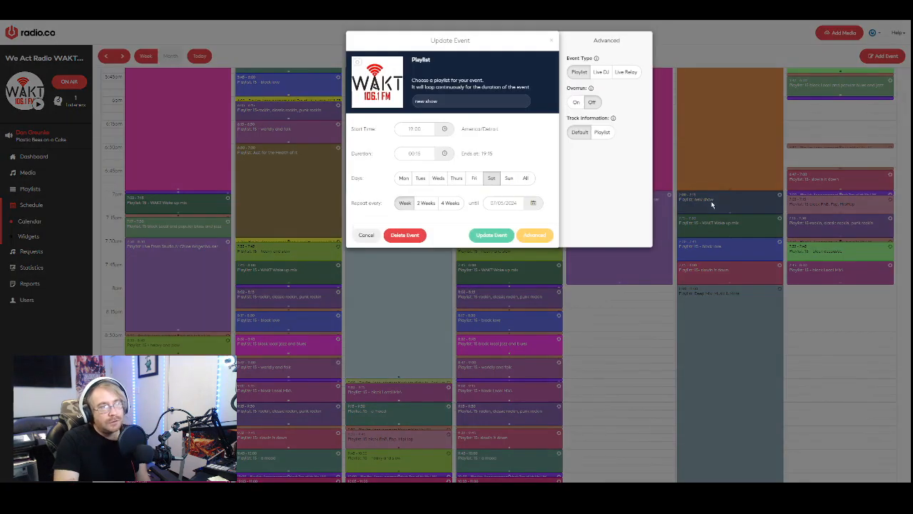
pyautogui.click(404, 234)
pyautogui.click(447, 105)
pyautogui.click(510, 127)
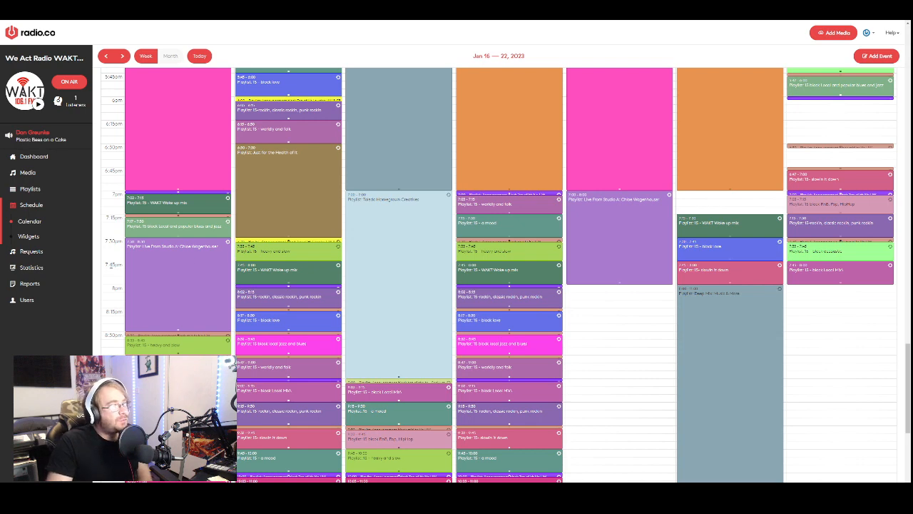
# Step: Open the media tracks and upload Power Sweep, Punch and Sting MP3 files from the Vol 24 - GenXer folder in File Explorer
pyautogui.click(29, 174)
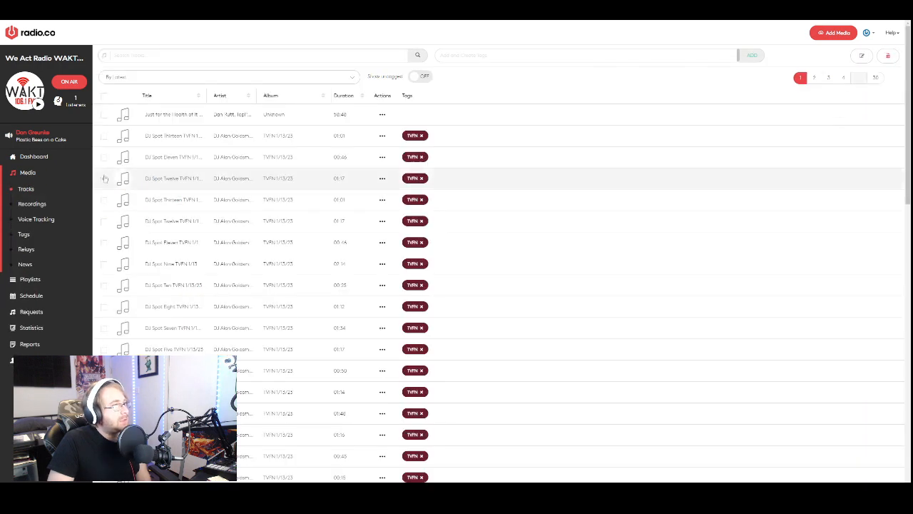
pyautogui.hotkey('alt', 'Tab')
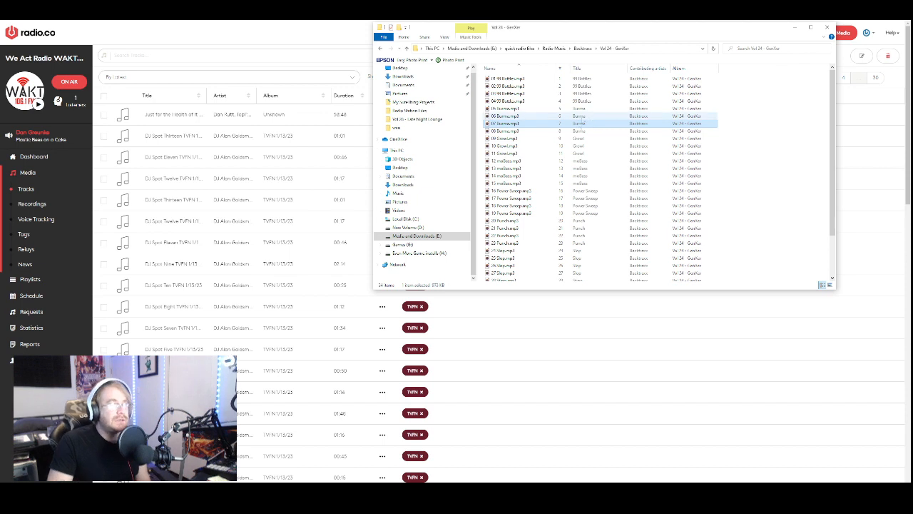
pyautogui.scroll(-2, 528, 164)
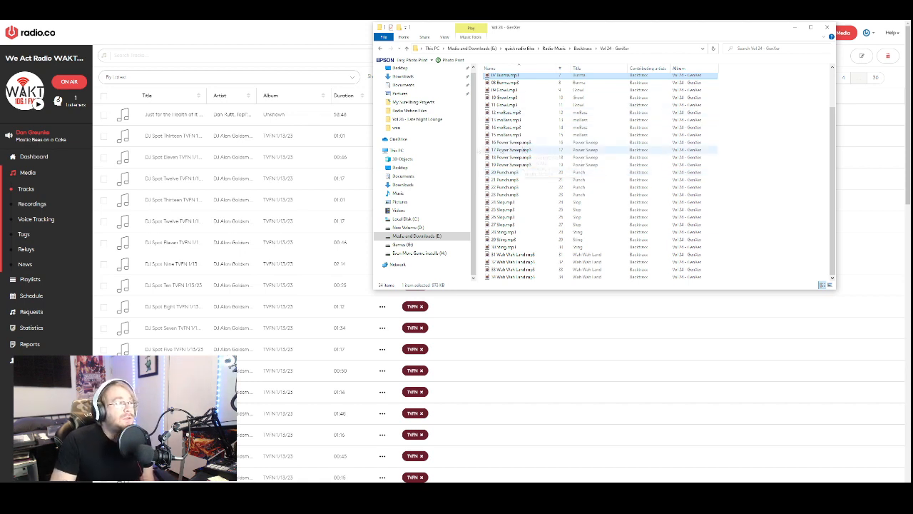
pyautogui.moveTo(523, 143); pyautogui.dragTo(235, 143)
pyautogui.hotkey('alt', 'Tab')
pyautogui.hotkey('alt', 'Tab')
pyautogui.moveTo(511, 248); pyautogui.dragTo(314, 207)
# Step: Upload a Wah Wah Land MP3 file from the Vol 24 - GenXer folder to the media library
pyautogui.hotkey('alt', 'Tab')
pyautogui.click(510, 254)
pyautogui.keyDown('shift'); pyautogui.click(510, 269); pyautogui.keyUp('shift')
pyautogui.moveTo(510, 268); pyautogui.dragTo(264, 333)
pyautogui.hotkey('alt', 'Tab')
pyautogui.click(503, 90)
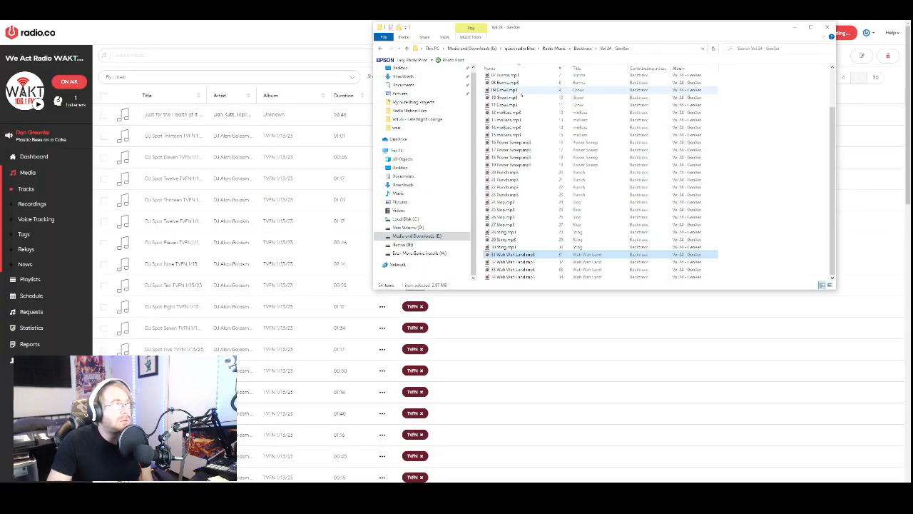
pyautogui.keyDown('shift'); pyautogui.click(487, 83); pyautogui.keyUp('shift')
pyautogui.moveTo(487, 83); pyautogui.dragTo(300, 107)
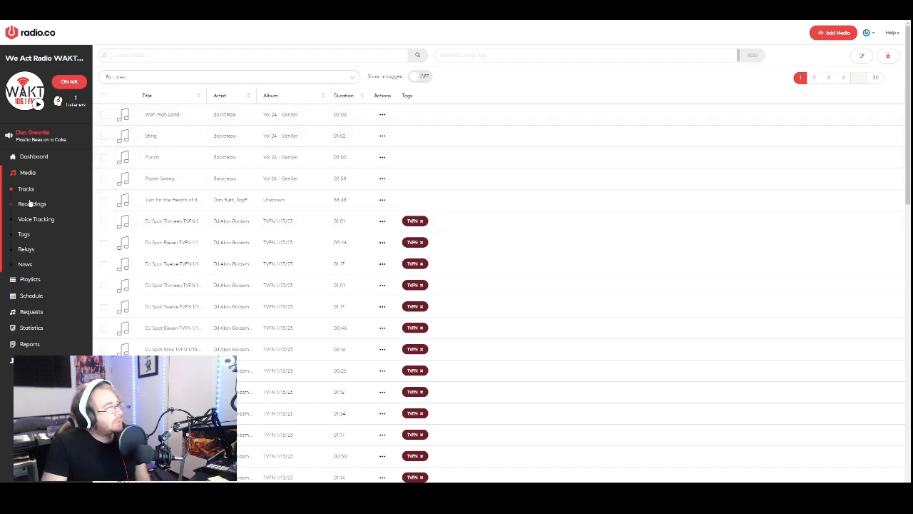
# Step: Request deletion of the "new show" playlist at the end of the station's playlists
pyautogui.click(30, 279)
pyautogui.scroll(-20, 199, 330)
pyautogui.scroll(-3, 204, 337)
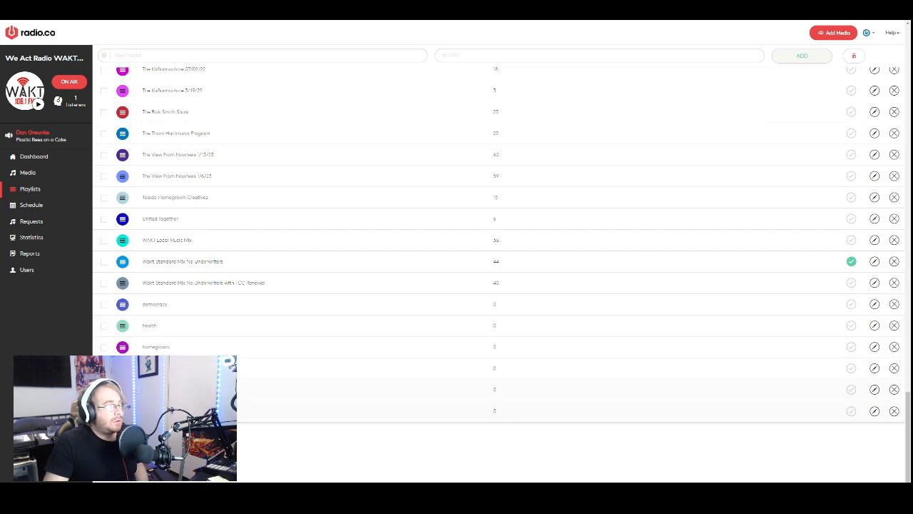
pyautogui.click(894, 410)
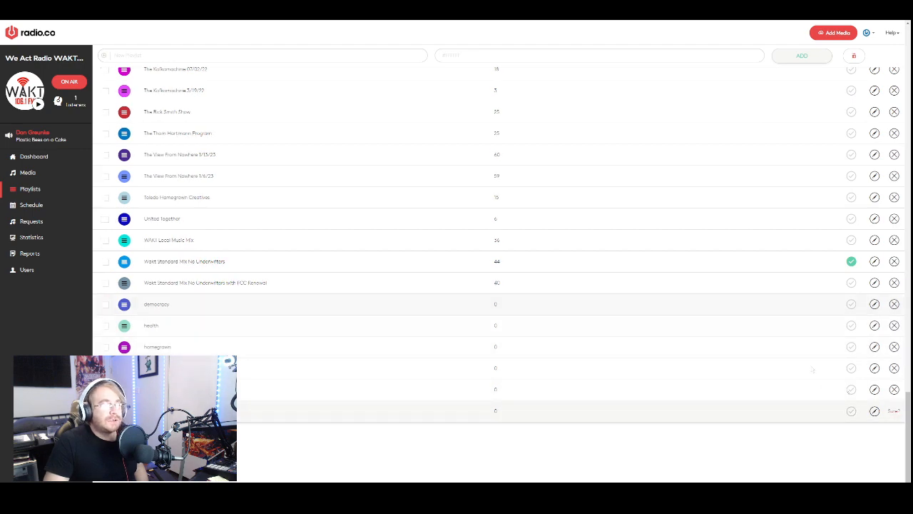
# Step: Create a new playlist called "Tutorial show" with a blue-violet colour
pyautogui.scroll(10, 326, 126)
pyautogui.click(215, 60)
pyautogui.write('Tutorial show')
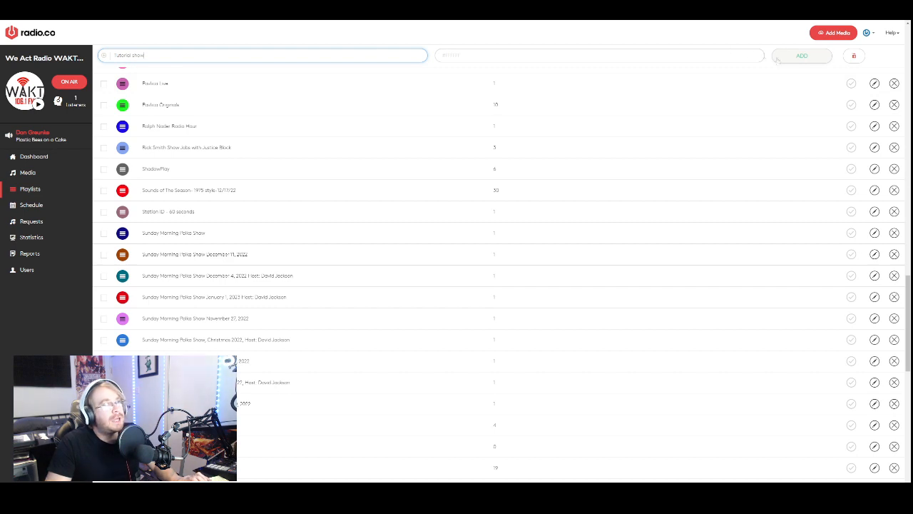
pyautogui.press('Tab')
pyautogui.moveTo(757, 84)
pyautogui.mouseDown()
pyautogui.moveTo(745, 78)
pyautogui.moveTo(760, 75)
pyautogui.moveTo(742, 72)
pyautogui.mouseUp()
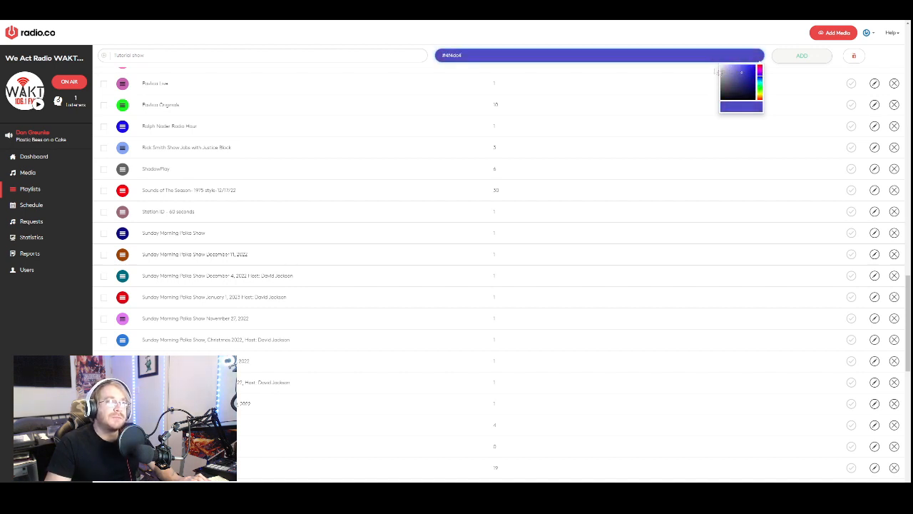
pyautogui.click(802, 57)
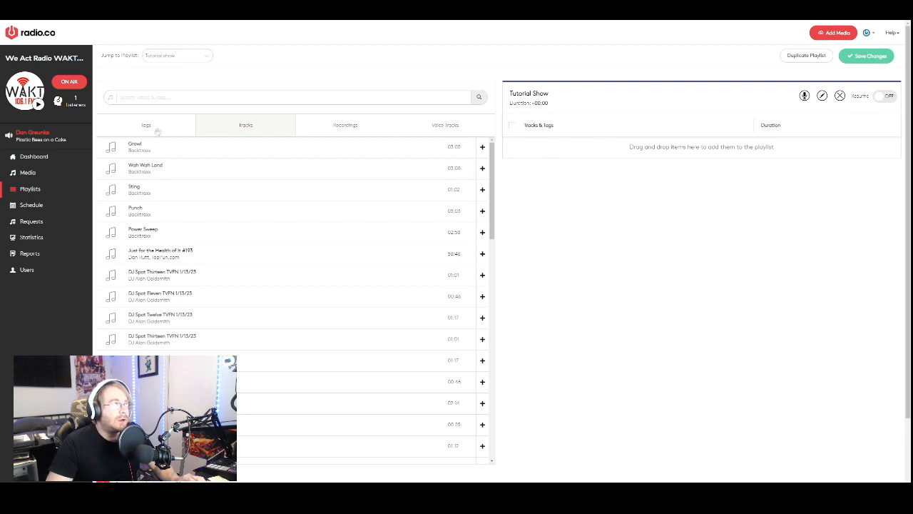
# Step: Add the Growl, Wah Wah Land, Sting, Punch and Power Sweep tracks to the Tutorial Show playlist in that order
pyautogui.moveTo(147, 149); pyautogui.dragTo(551, 166)
pyautogui.moveTo(607, 161); pyautogui.dragTo(605, 160)
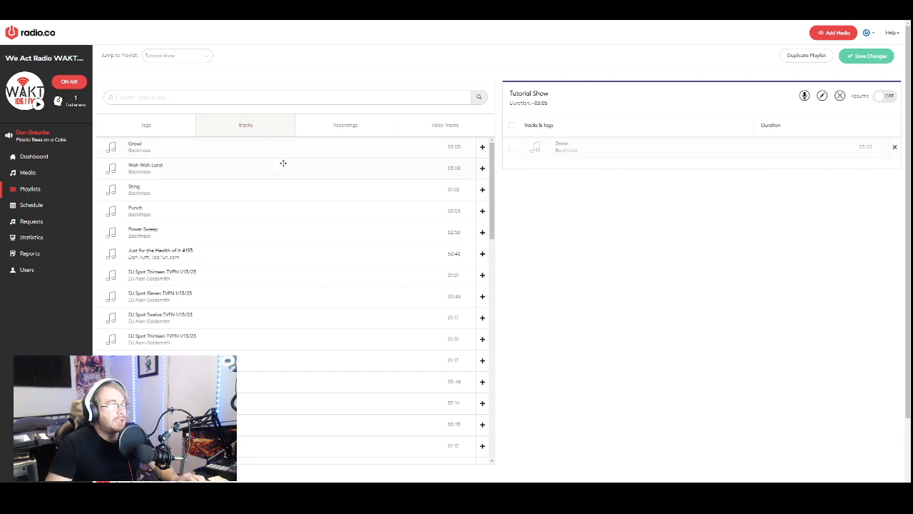
pyautogui.moveTo(146, 175); pyautogui.dragTo(631, 168)
pyautogui.moveTo(134, 189); pyautogui.dragTo(657, 194)
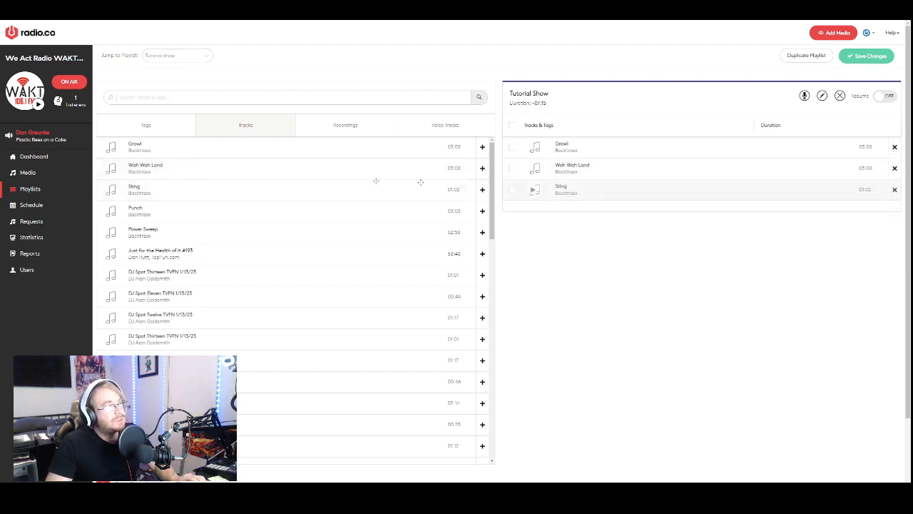
pyautogui.moveTo(135, 210); pyautogui.dragTo(624, 212)
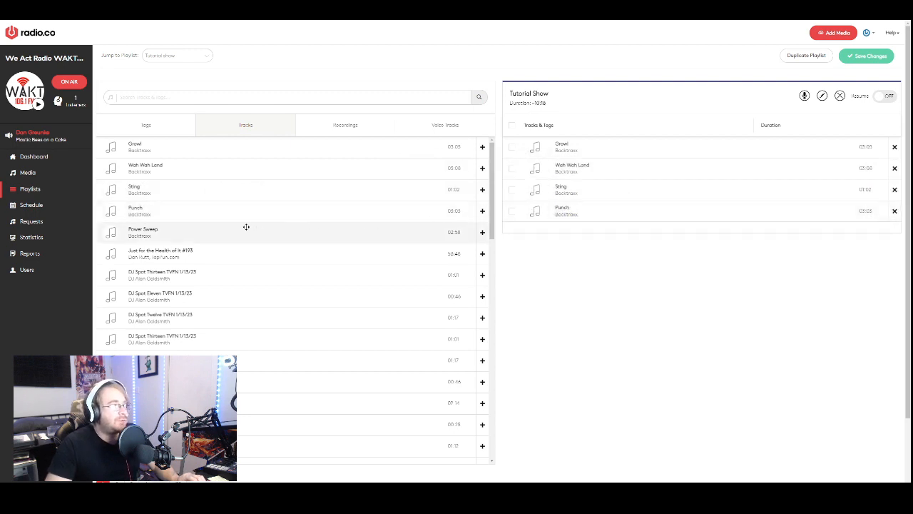
pyautogui.moveTo(220, 228); pyautogui.dragTo(672, 228)
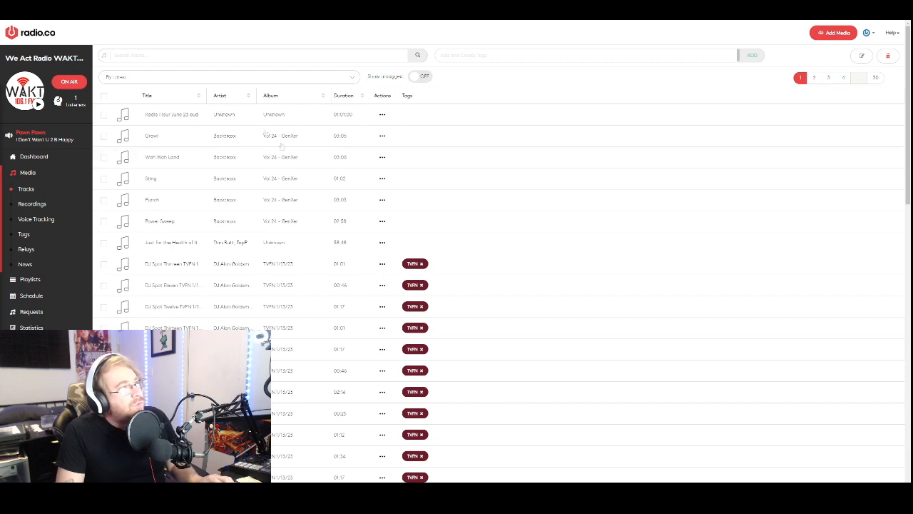
# Step: Search the media tracks for "chloe" and clear the search
pyautogui.scroll(-3, 334, 199)
pyautogui.scroll(3, 341, 190)
pyautogui.click(171, 54)
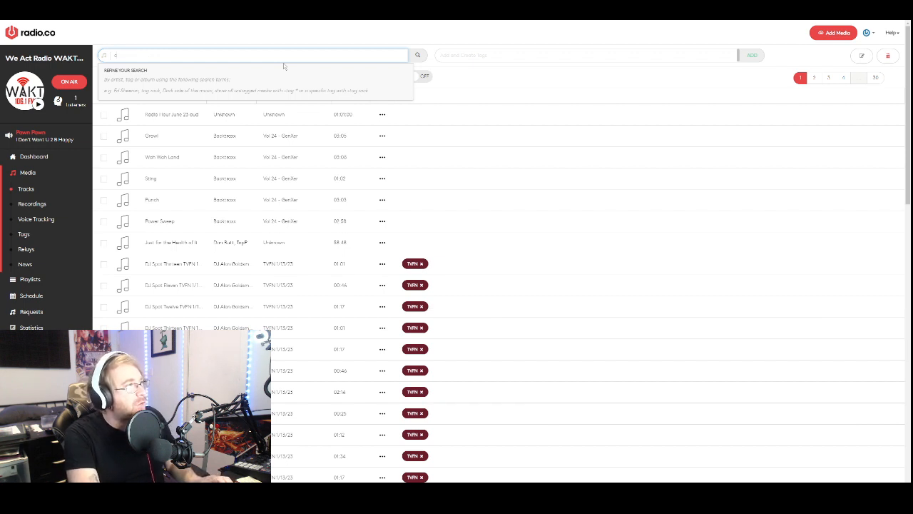
pyautogui.write('chloe')
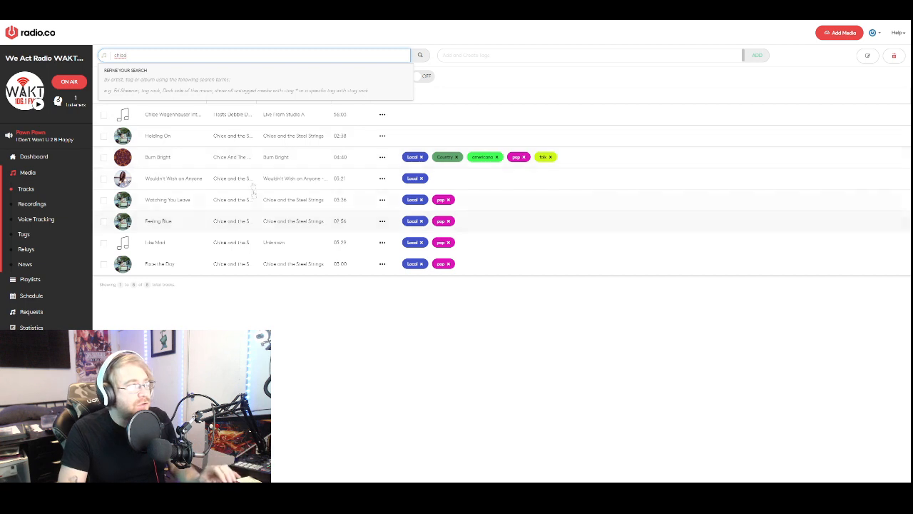
pyautogui.doubleClick(143, 55)
pyautogui.press('BackSpace')
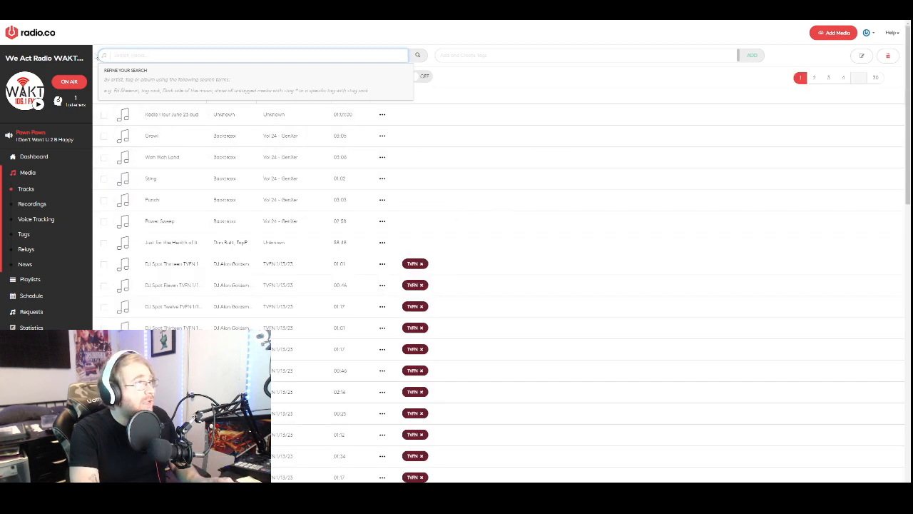
# Step: Search the media tracks by tag with "tag:rockin" and look through the matching tracks
pyautogui.write('ta')
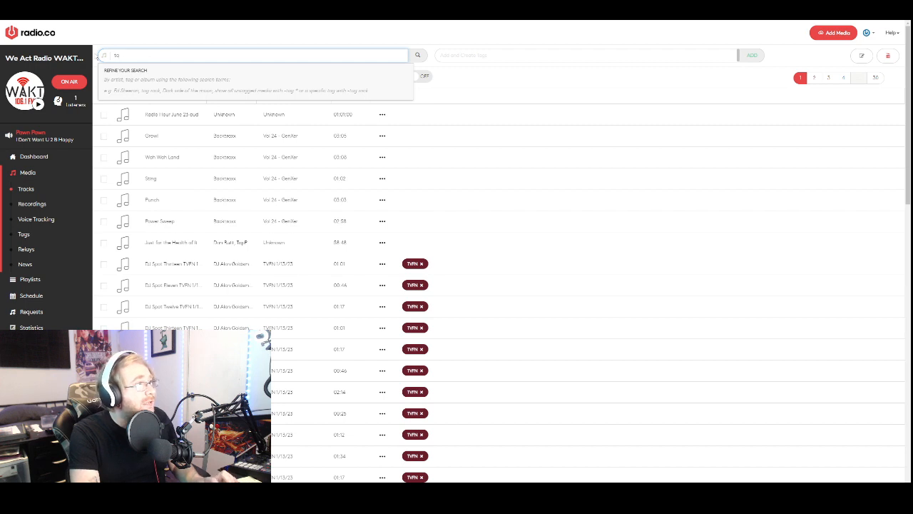
pyautogui.write('g:')
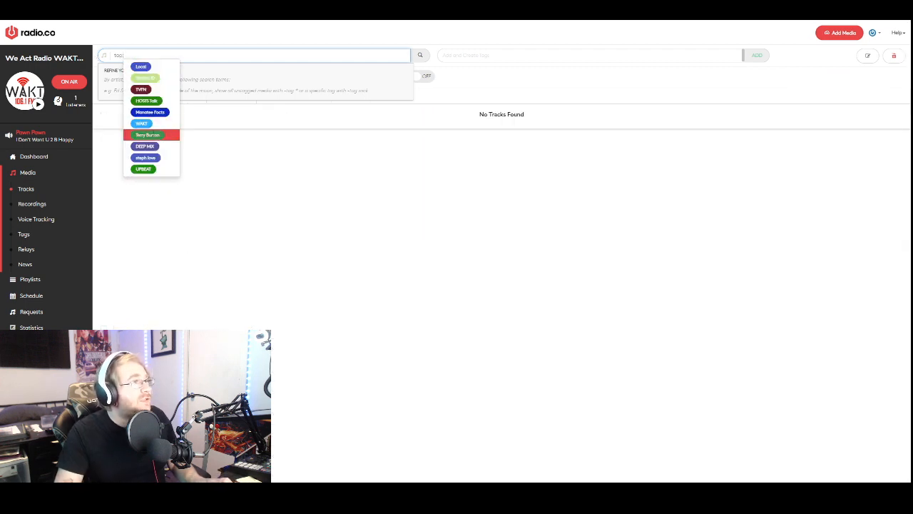
pyautogui.write('l')
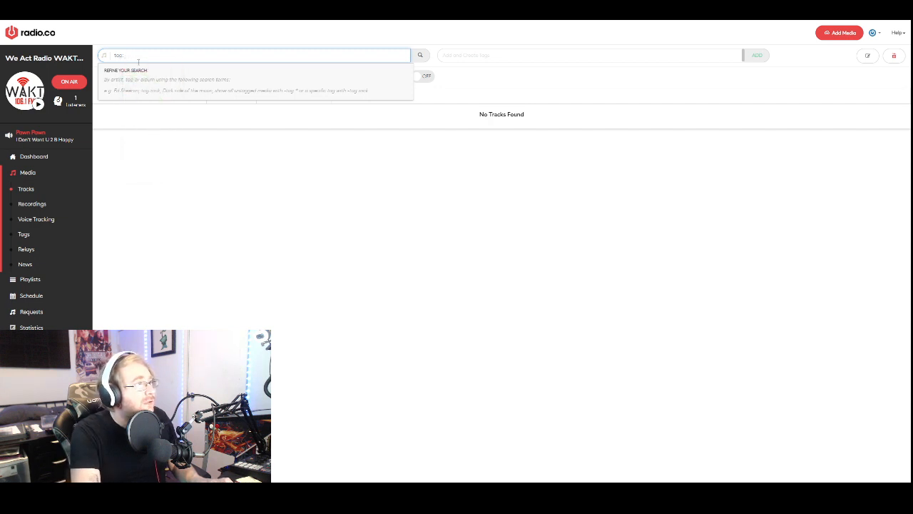
pyautogui.write('rock')
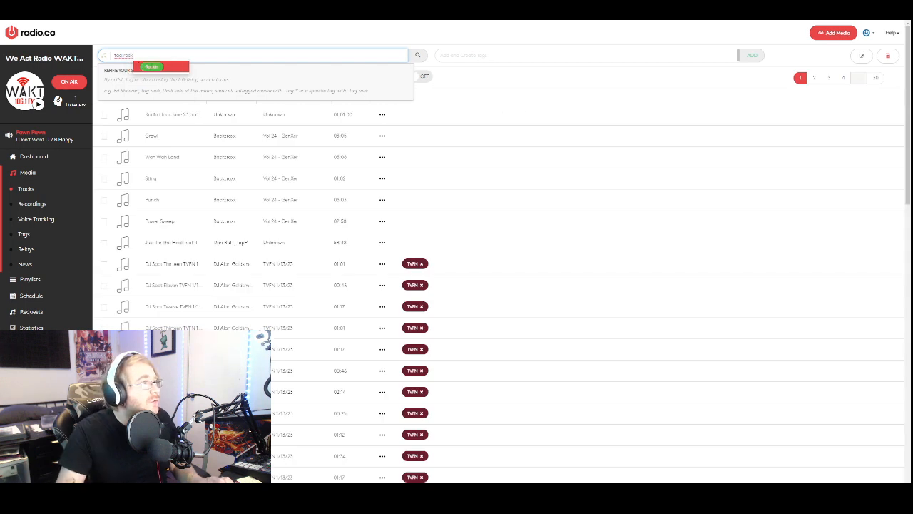
pyautogui.click(151, 66)
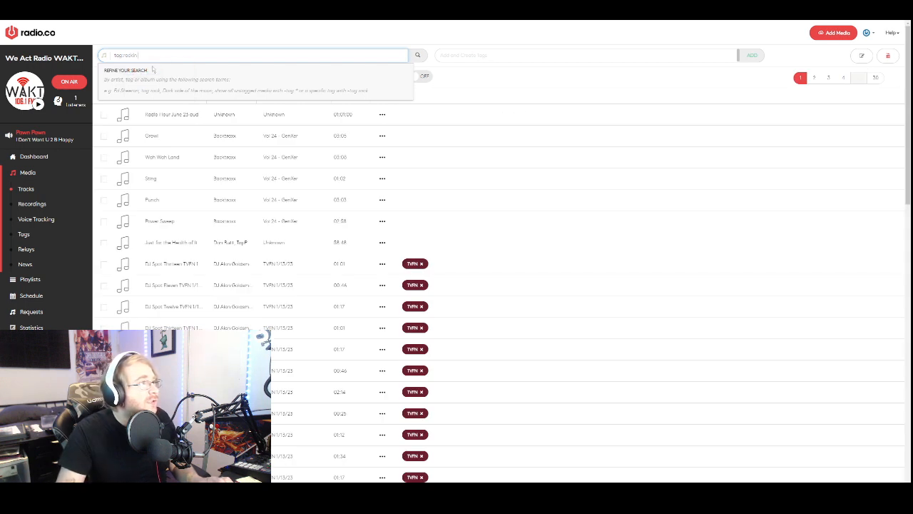
pyautogui.click(223, 54)
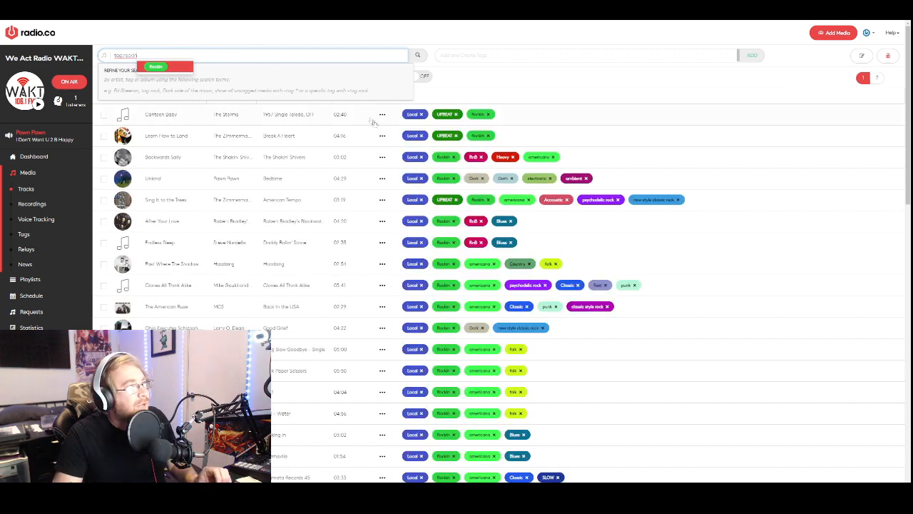
pyautogui.click(341, 36)
pyautogui.scroll(-5, 446, 200)
pyautogui.scroll(-10, 445, 200)
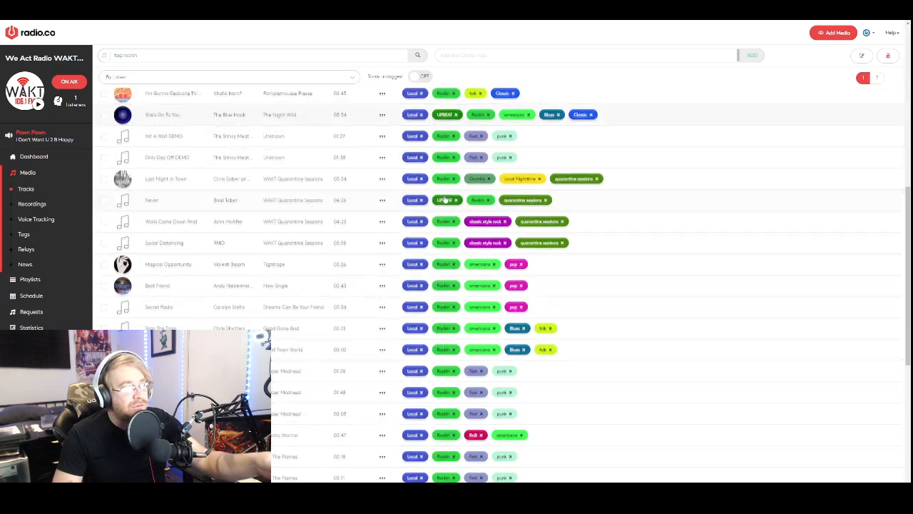
pyautogui.scroll(10, 440, 200)
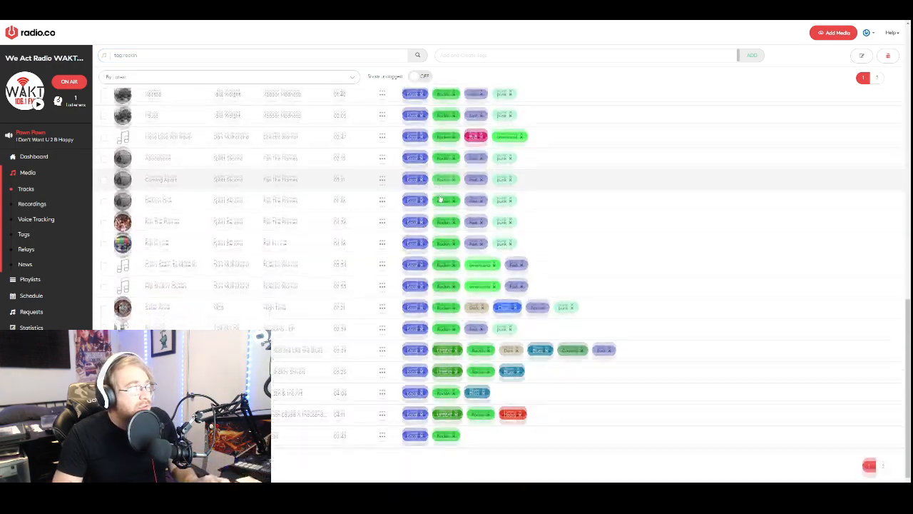
pyautogui.scroll(5, 429, 201)
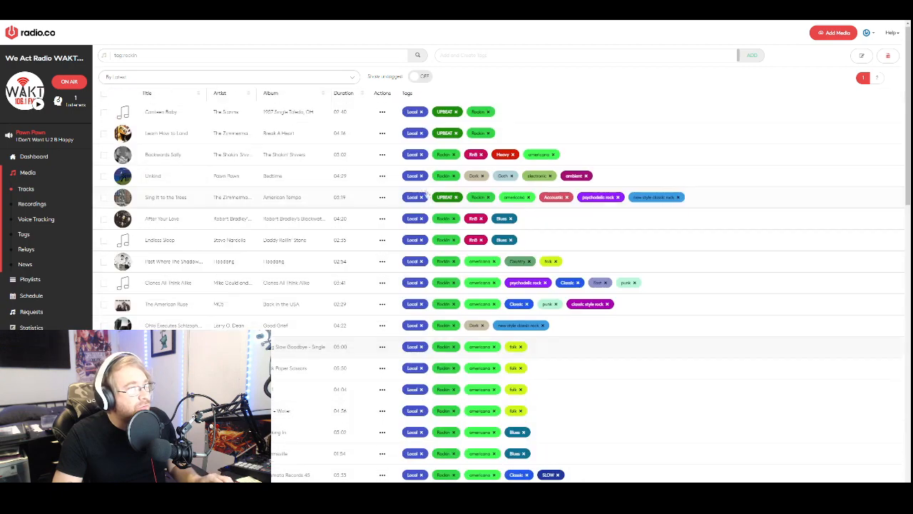
# Step: Replace the track search with the Local tag and browse the matching tracks through to the last page
pyautogui.doubleClick(125, 55)
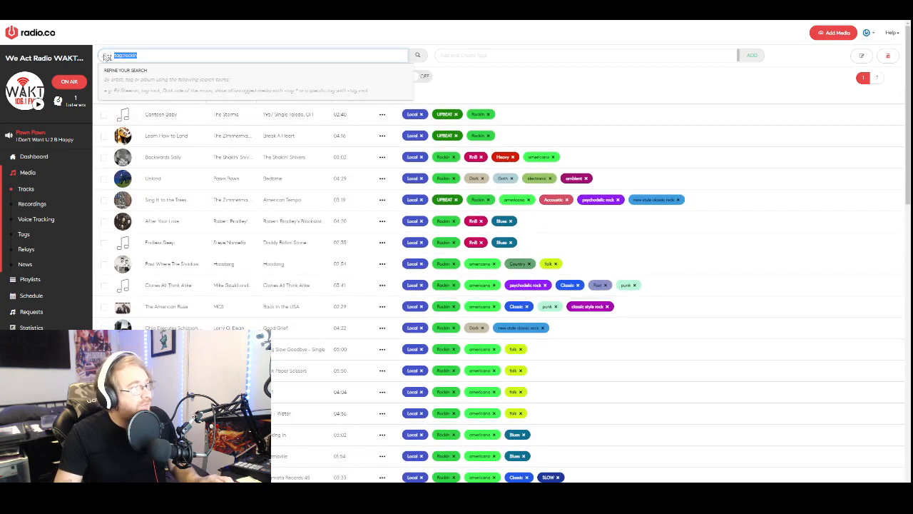
pyautogui.press('BackSpace')
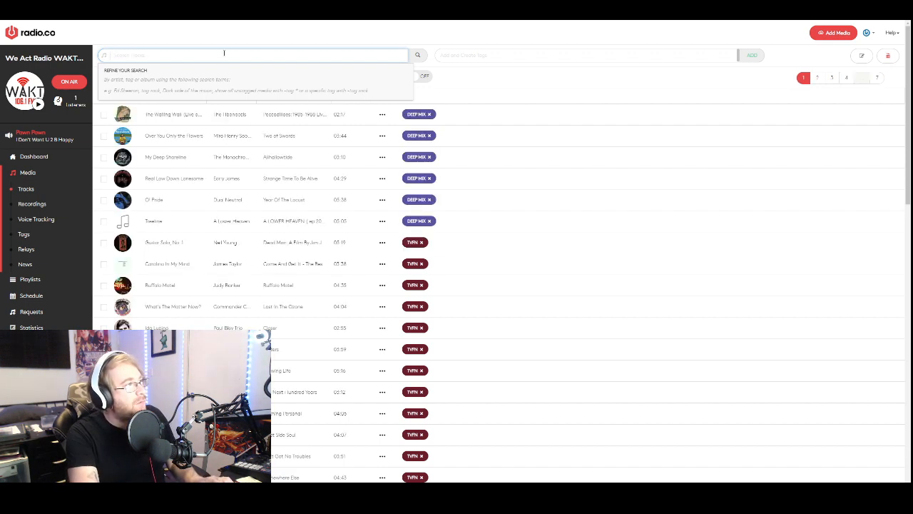
pyautogui.write('g:')
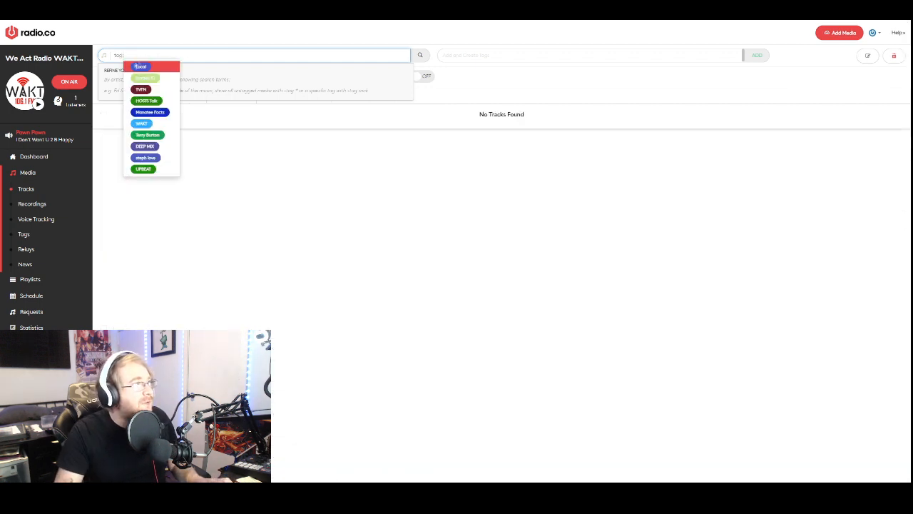
pyautogui.click(137, 66)
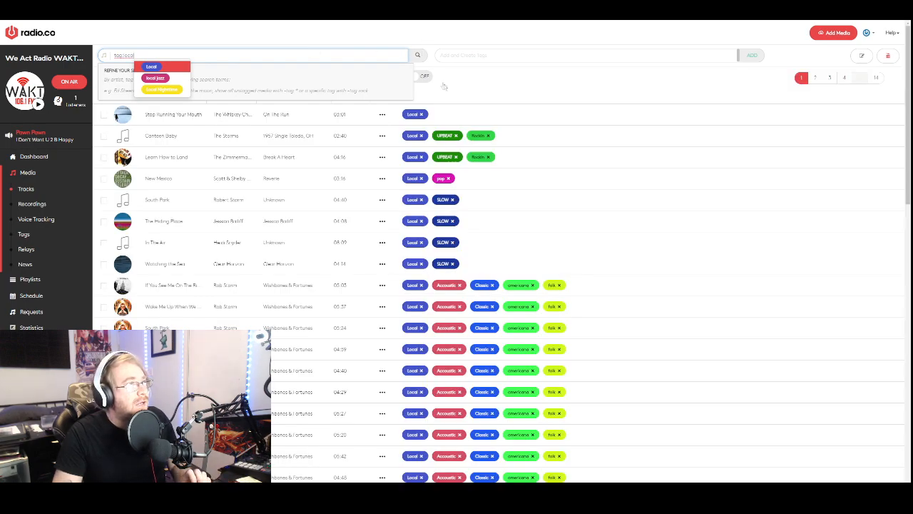
pyautogui.click(458, 102)
pyautogui.scroll(-10, 377, 190)
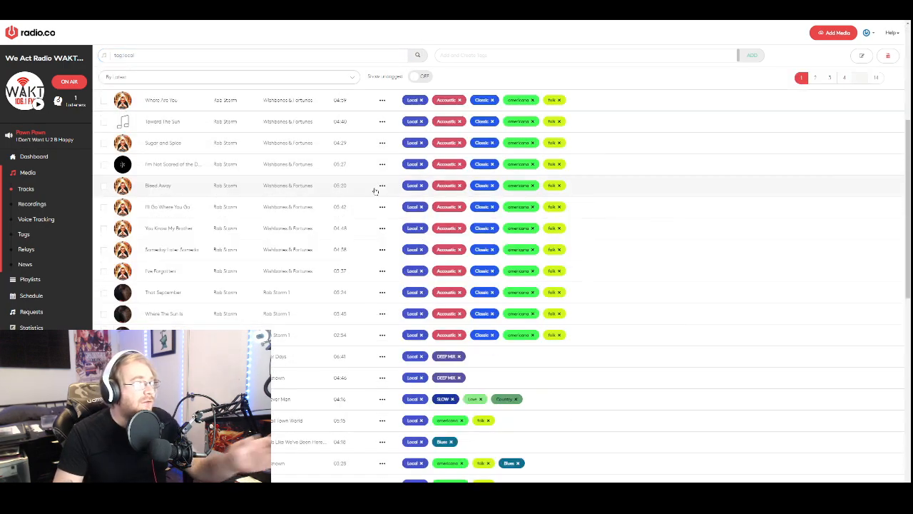
pyautogui.scroll(-2, 365, 195)
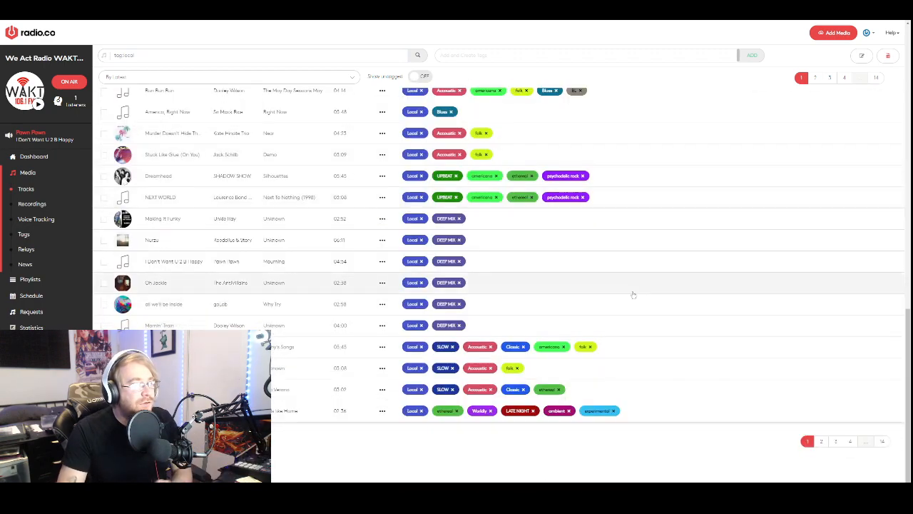
pyautogui.click(885, 442)
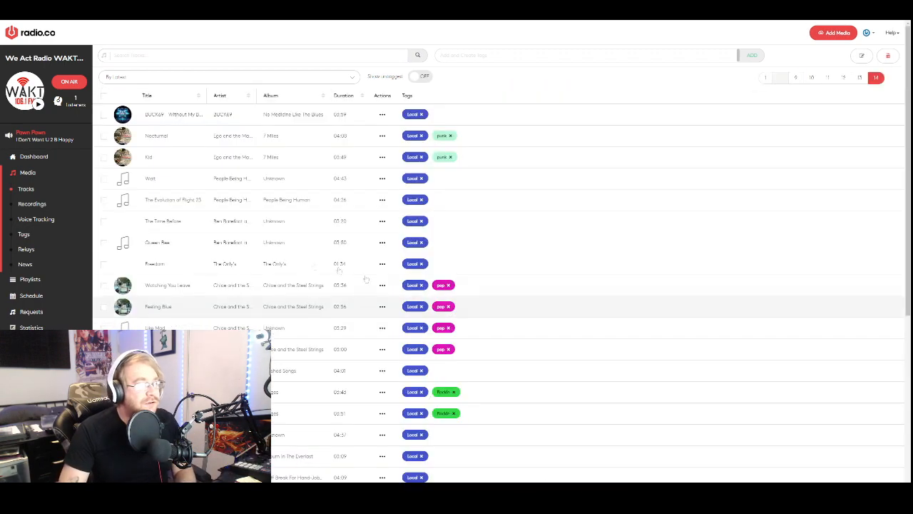
pyautogui.scroll(-5, 194, 268)
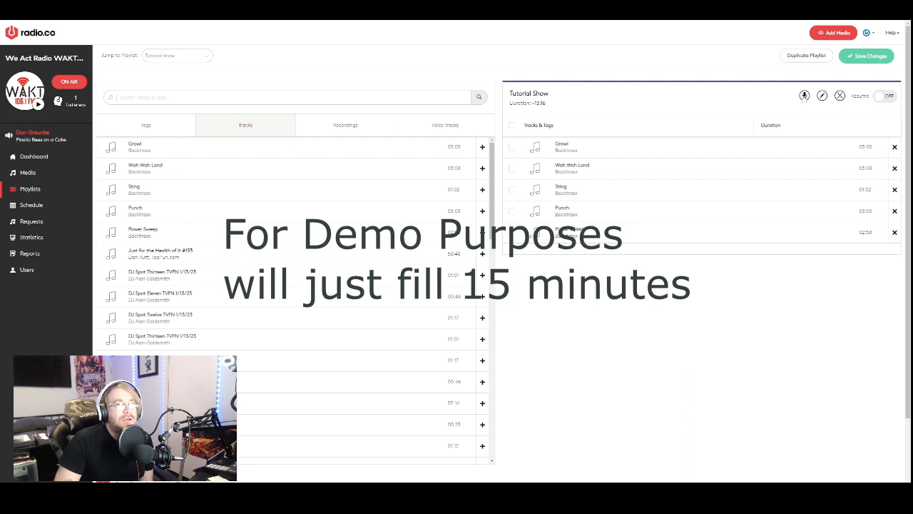
# Step: Open voice tracking for the Tutorial Show playlist, enable microphone input and choose the default Maonocaster AU-AM100 line as input device
pyautogui.click(804, 96)
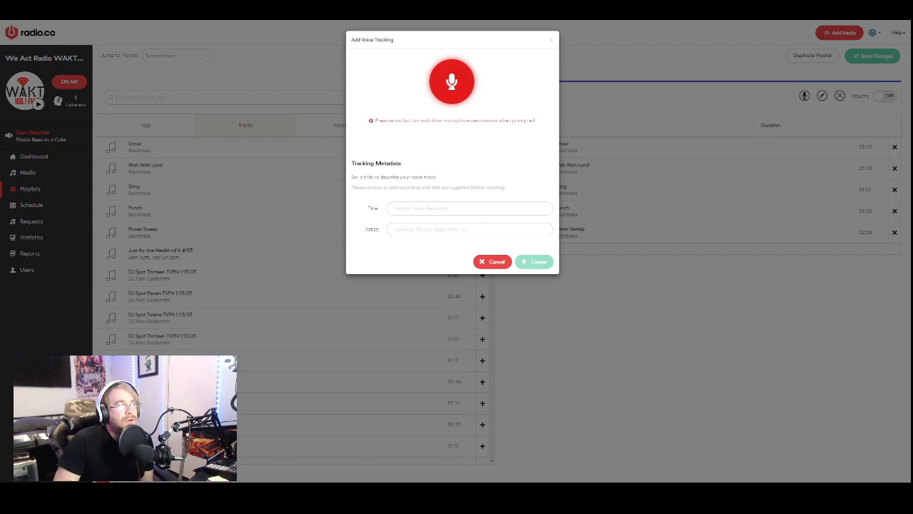
pyautogui.click(452, 83)
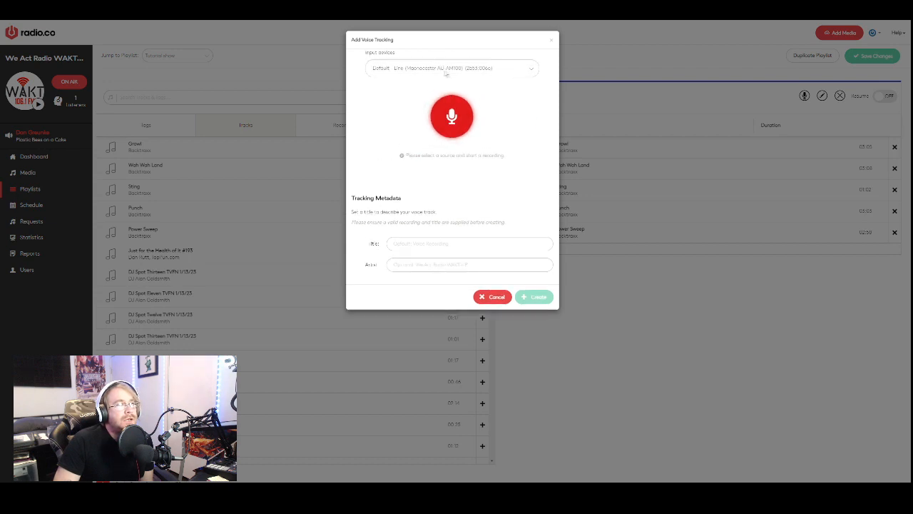
pyautogui.click(531, 69)
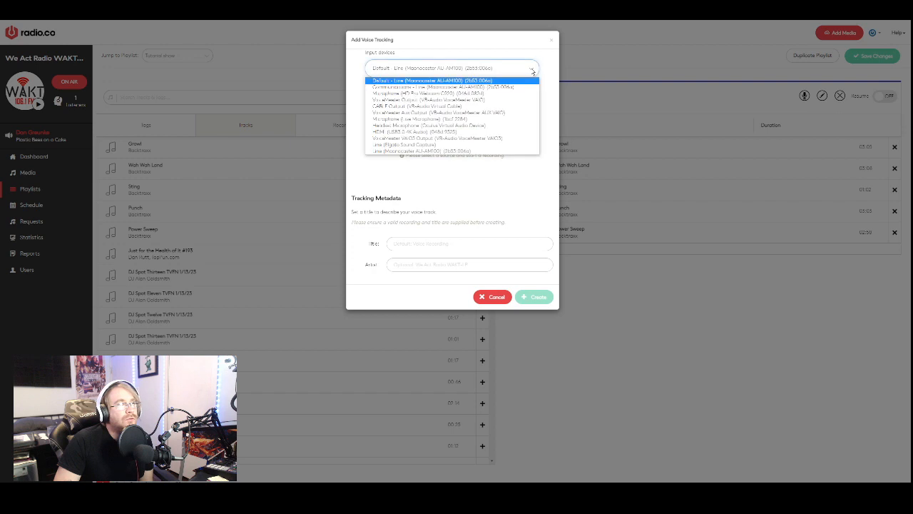
pyautogui.click(531, 70)
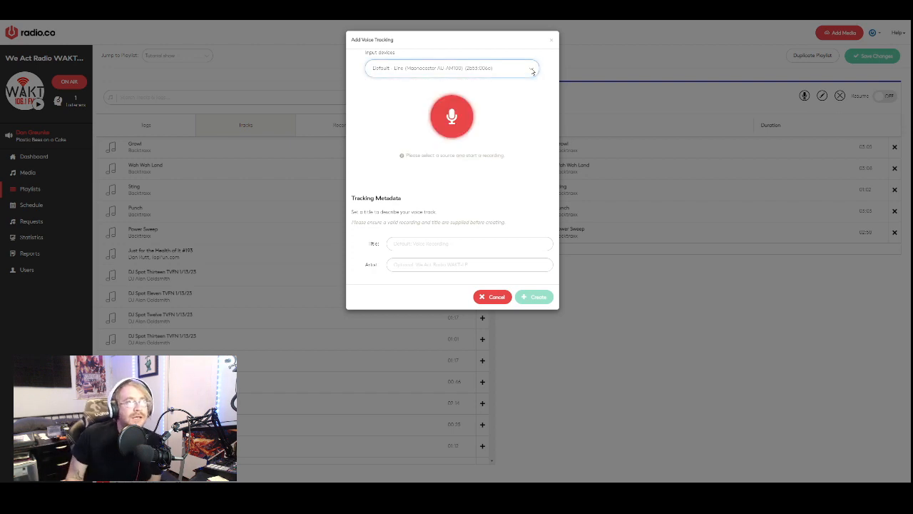
pyautogui.click(532, 70)
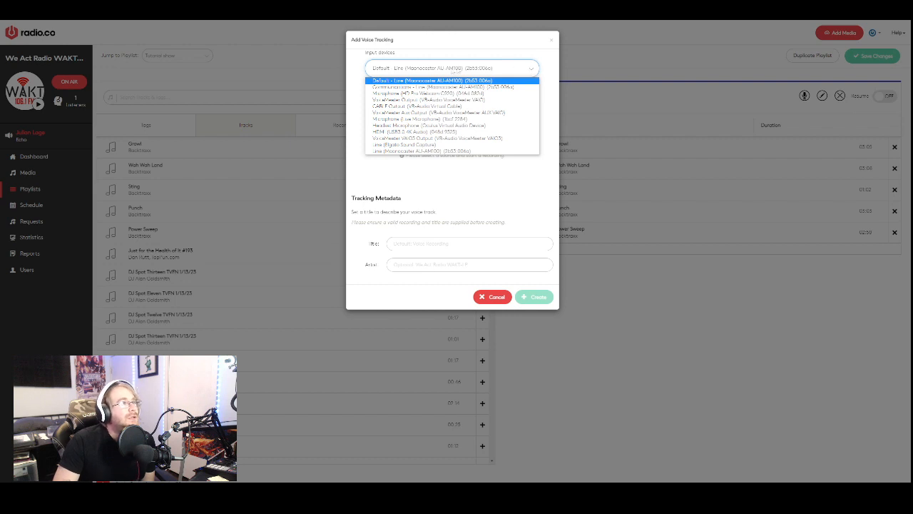
pyautogui.click(442, 80)
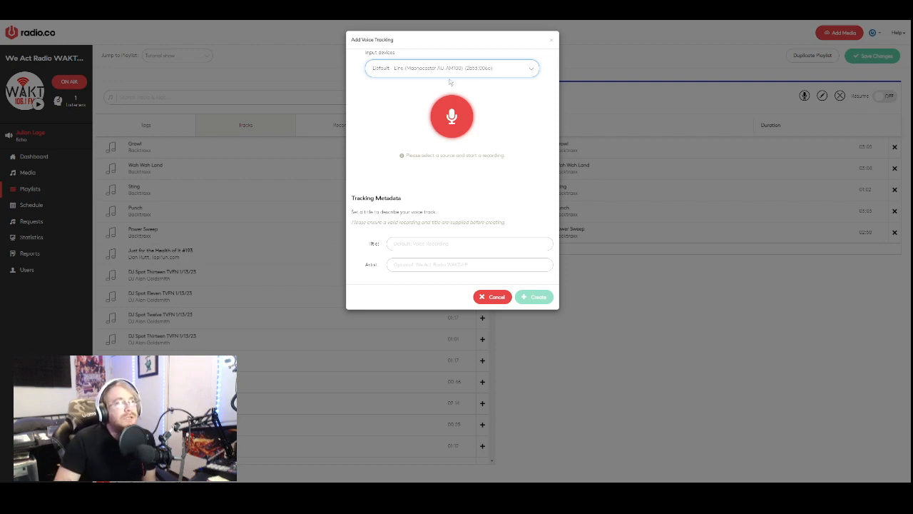
pyautogui.click(528, 70)
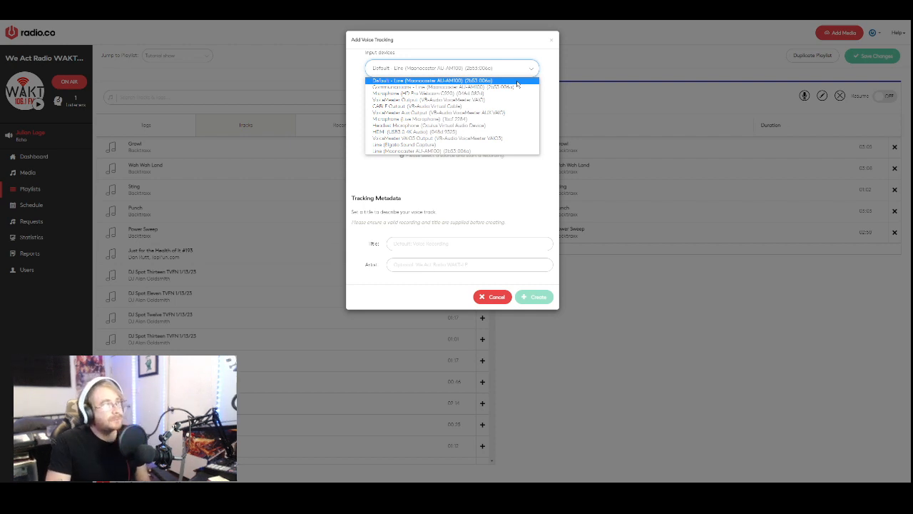
pyautogui.click(517, 82)
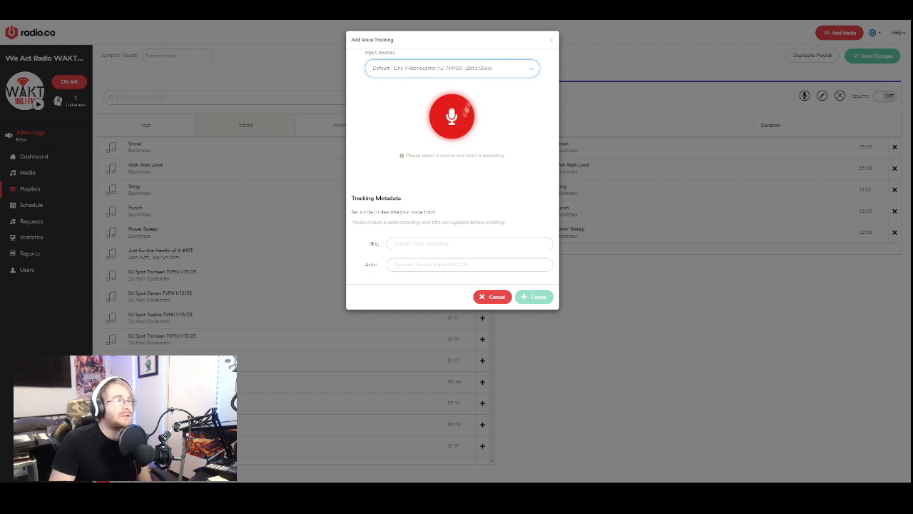
pyautogui.moveTo(390, 40); pyautogui.dragTo(462, 40)
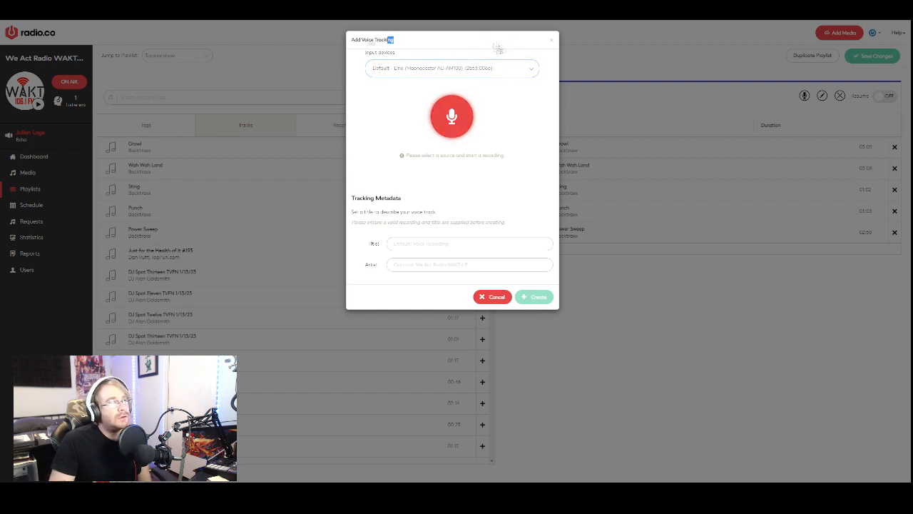
pyautogui.click(503, 297)
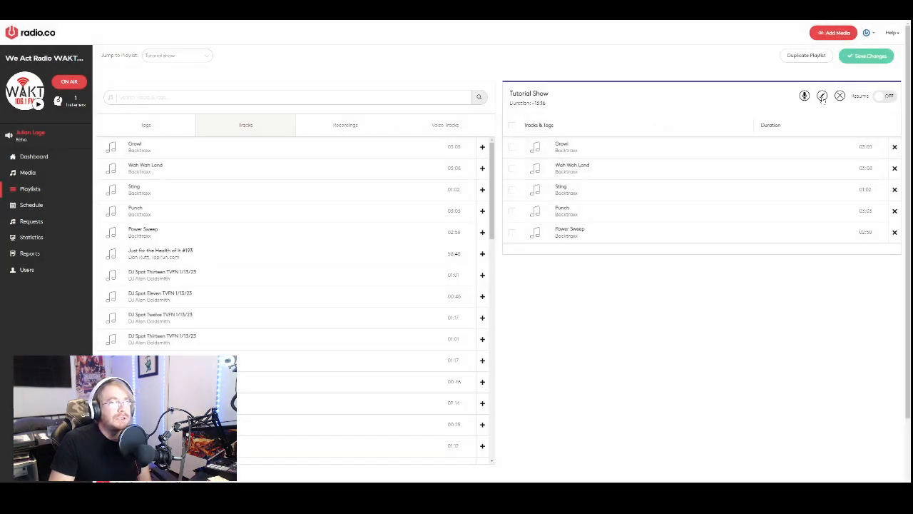
pyautogui.click(822, 97)
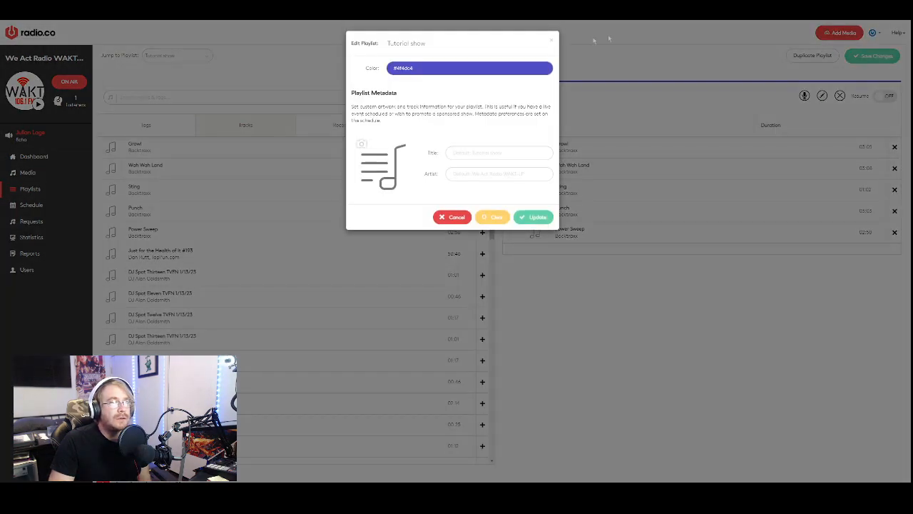
pyautogui.click(554, 40)
# Step: Record a first voice track for the Tutorial Show playlist using the default line input
pyautogui.click(804, 95)
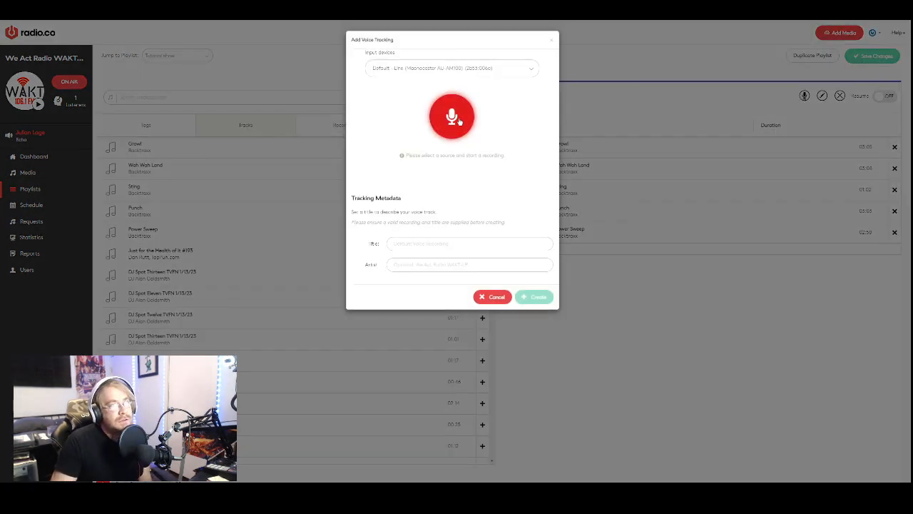
pyautogui.click(459, 121)
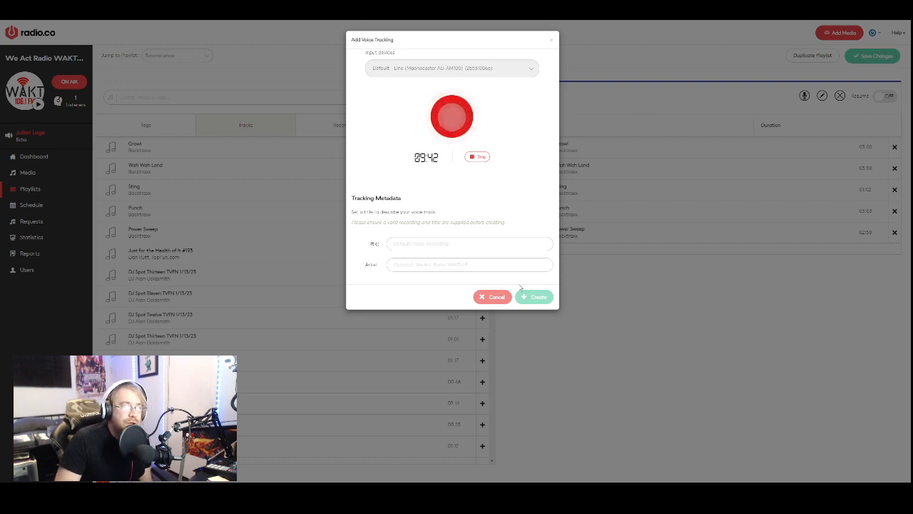
pyautogui.click(476, 156)
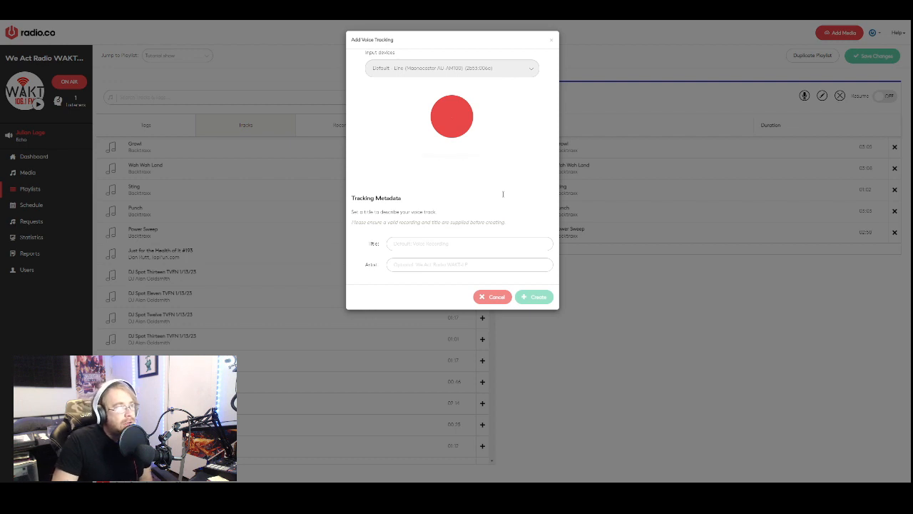
pyautogui.moveTo(454, 39); pyautogui.dragTo(407, 57)
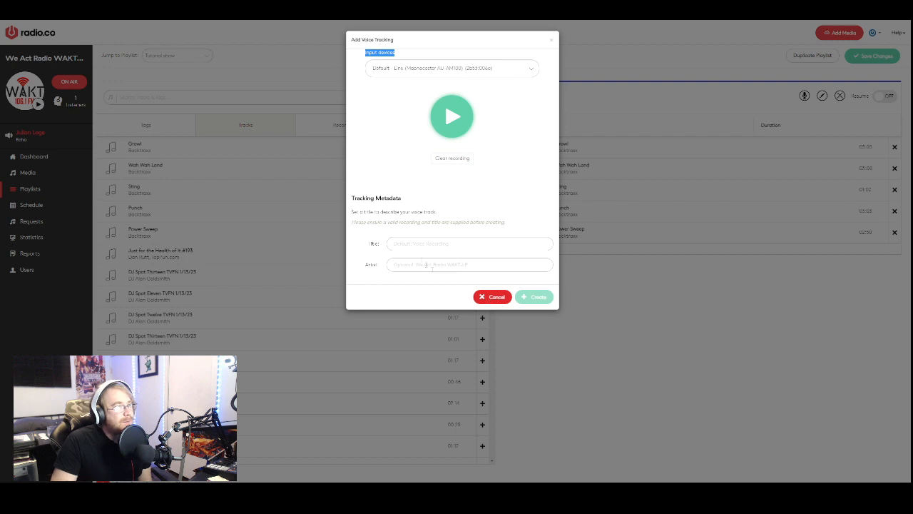
# Step: Create the voice track titled "voice drop 1" with the presenter's first name as artist, and place it between Growl and Wah Wah Land
pyautogui.click(432, 244)
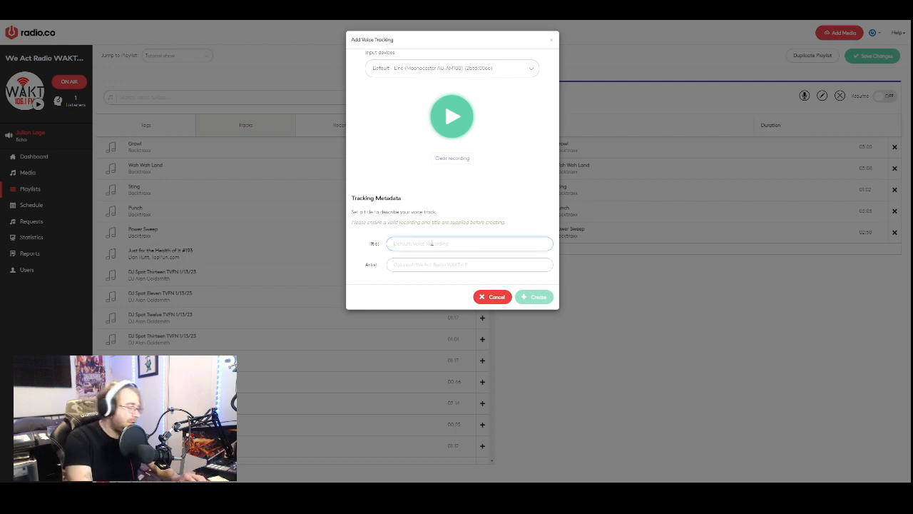
pyautogui.write('voice drop 1')
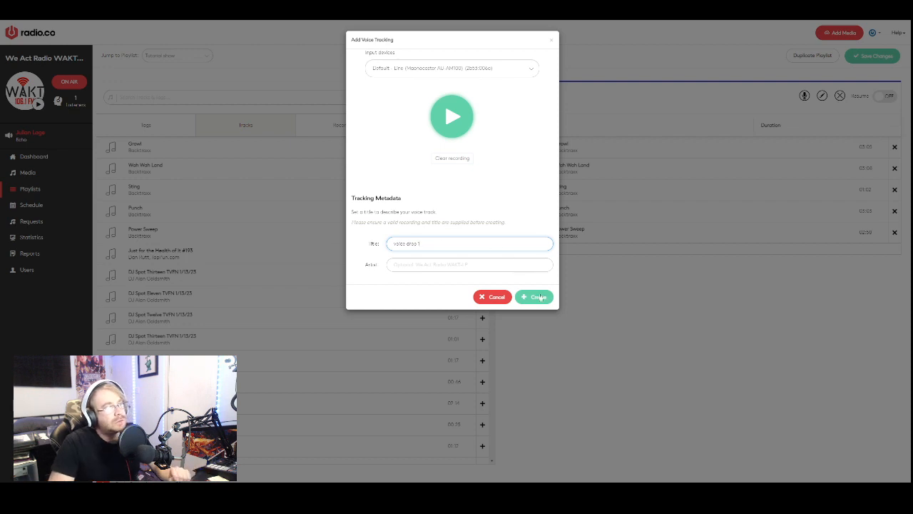
pyautogui.click(475, 266)
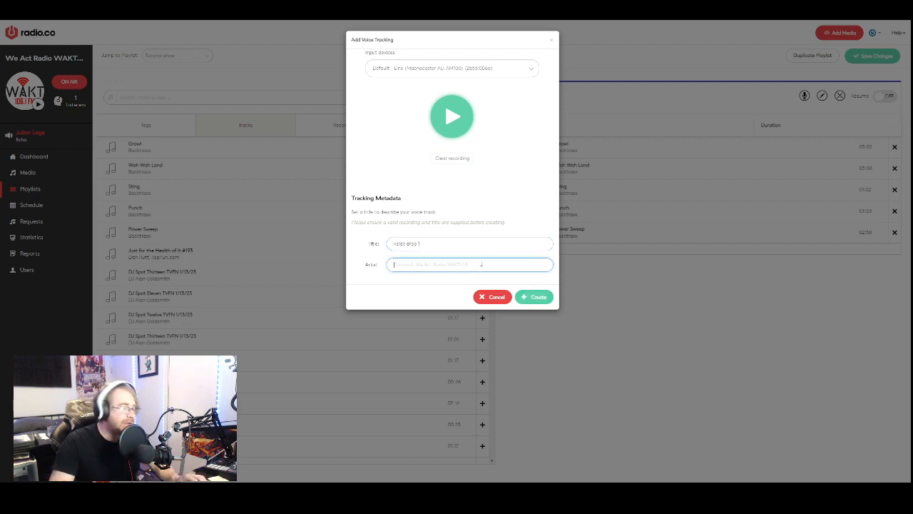
pyautogui.write('Jack')
pyautogui.click(535, 297)
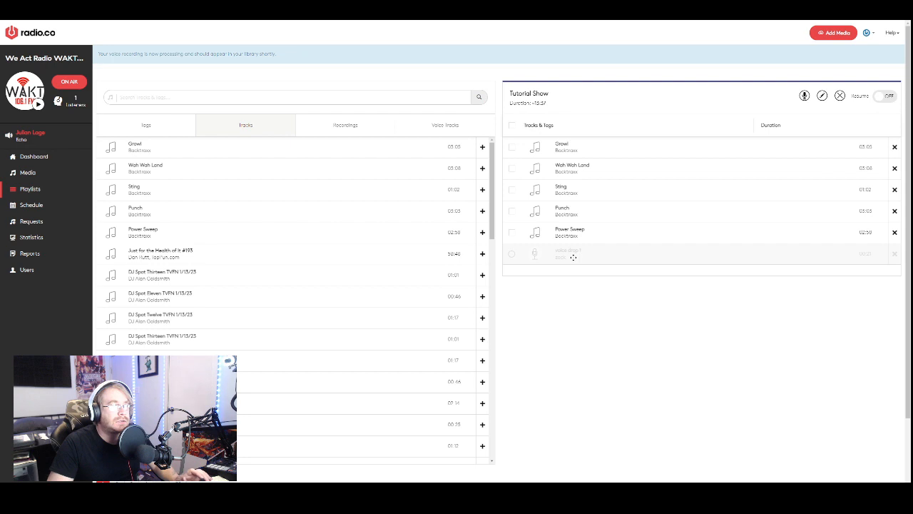
pyautogui.moveTo(573, 257); pyautogui.dragTo(593, 167)
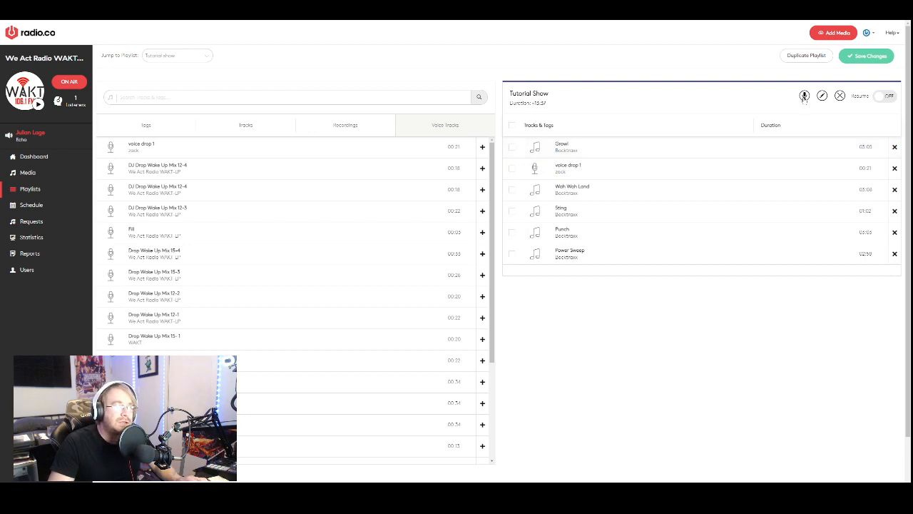
# Step: Record a second voice track for the playlist, discarding the first short take and recording it again
pyautogui.click(804, 96)
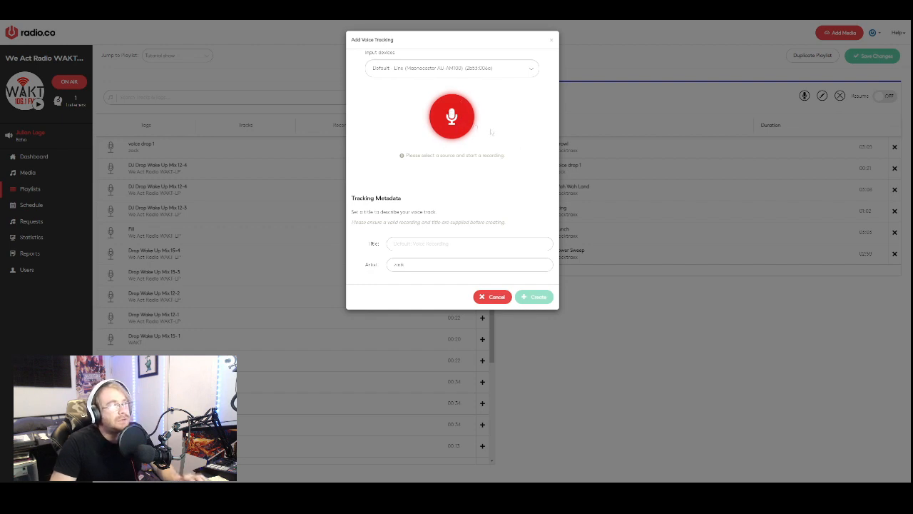
pyautogui.click(460, 123)
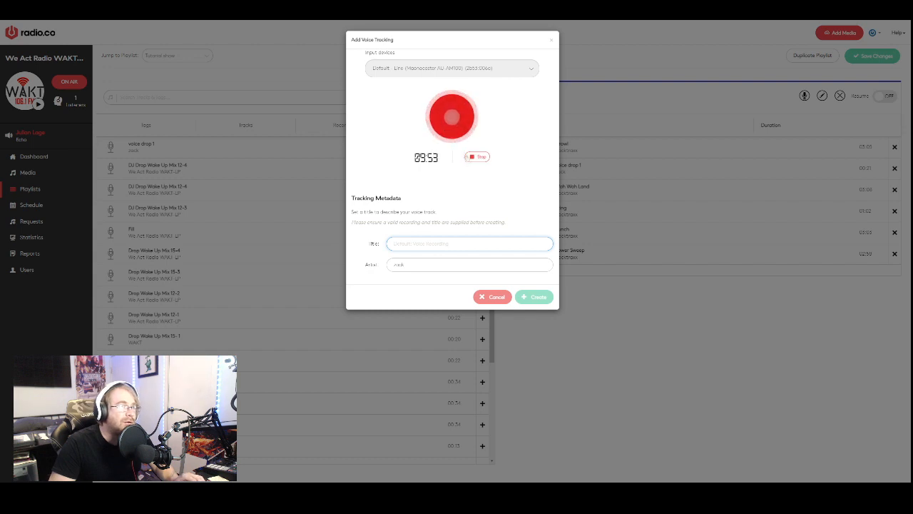
pyautogui.click(470, 157)
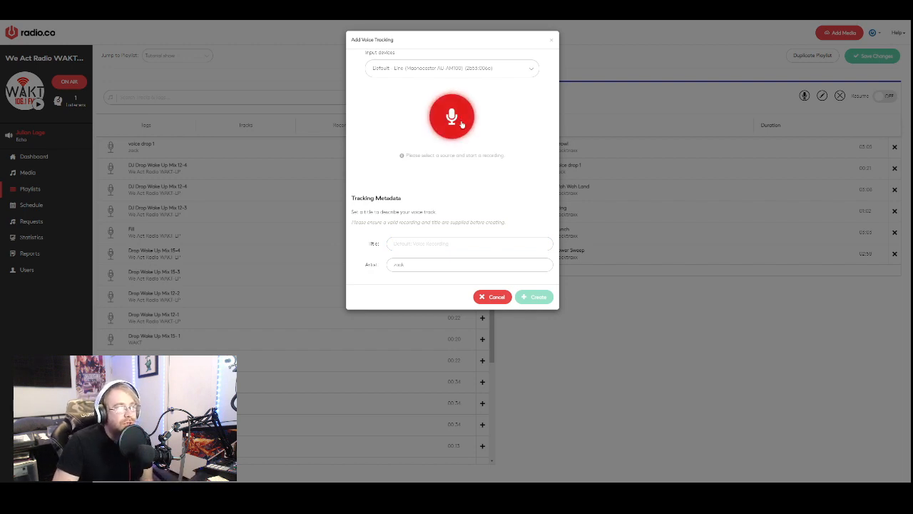
pyautogui.click(449, 126)
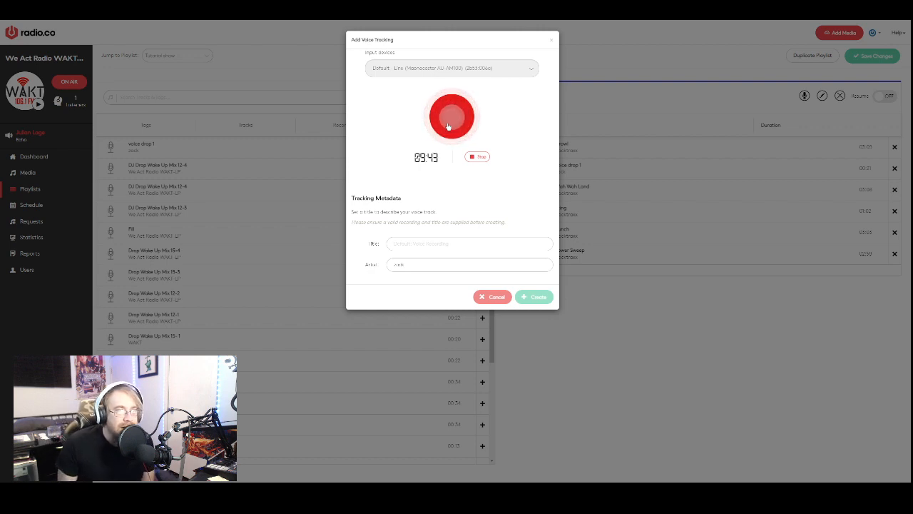
pyautogui.click(476, 156)
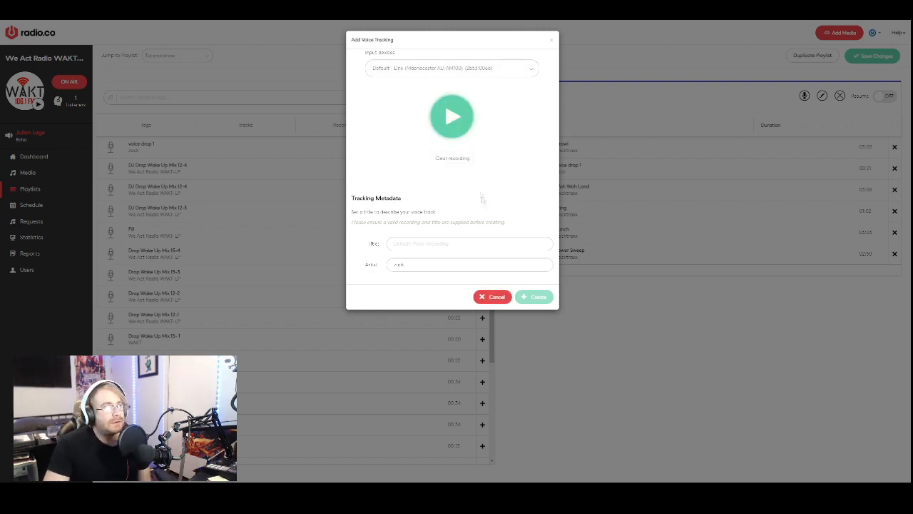
# Step: Create the second voice track with the title "drop 2" and place it between Sting and Punch in the playlist
pyautogui.click(468, 244)
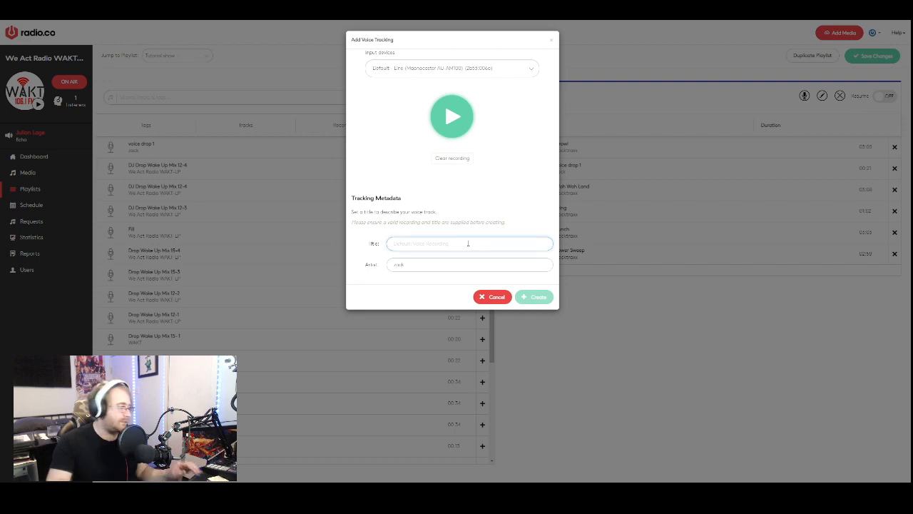
pyautogui.write('drop')
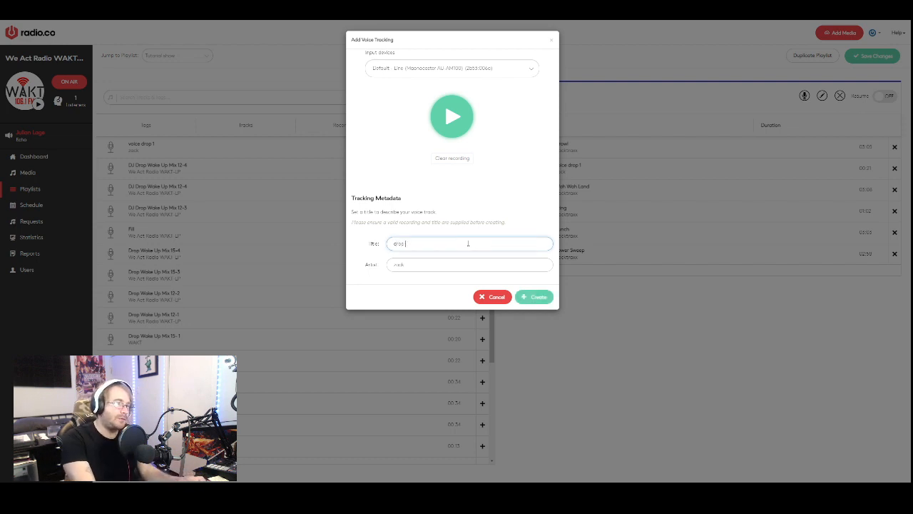
pyautogui.write(' 1')
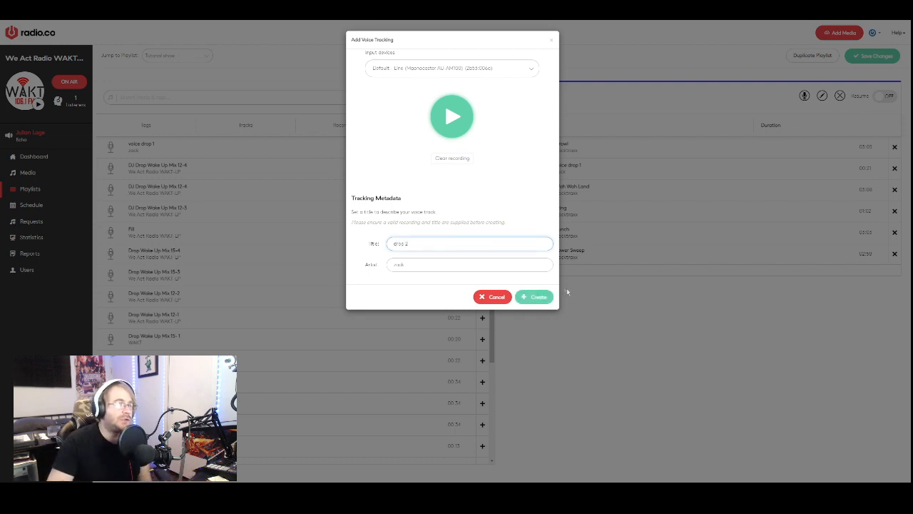
pyautogui.click(540, 296)
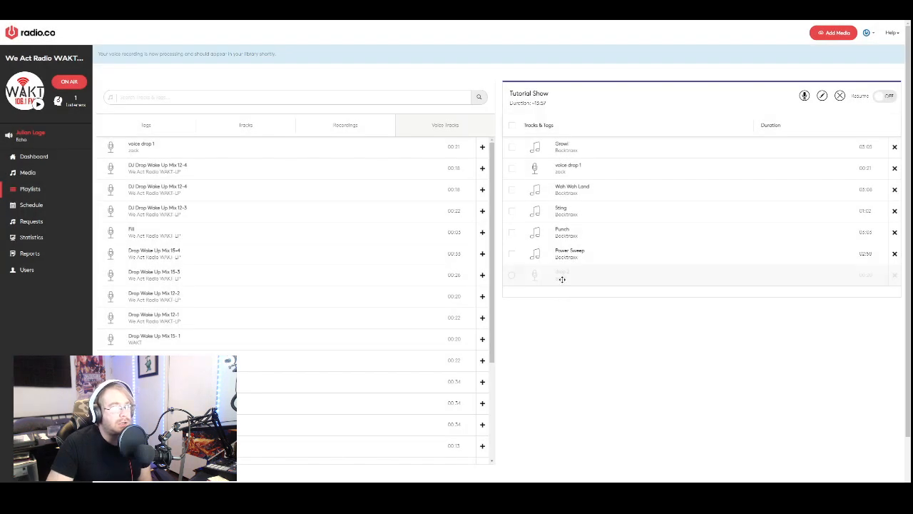
pyautogui.moveTo(563, 279); pyautogui.dragTo(581, 232)
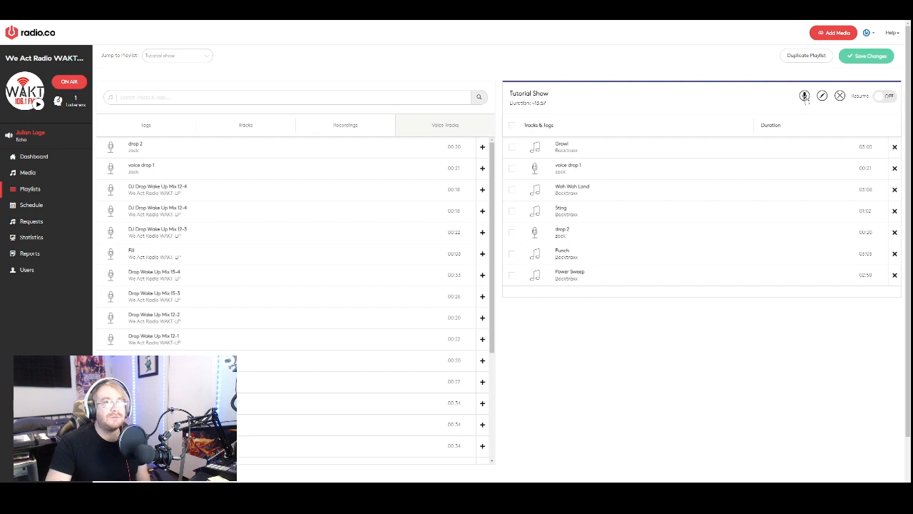
# Step: Record a third voice track for the Tutorial Show playlist
pyautogui.click(805, 96)
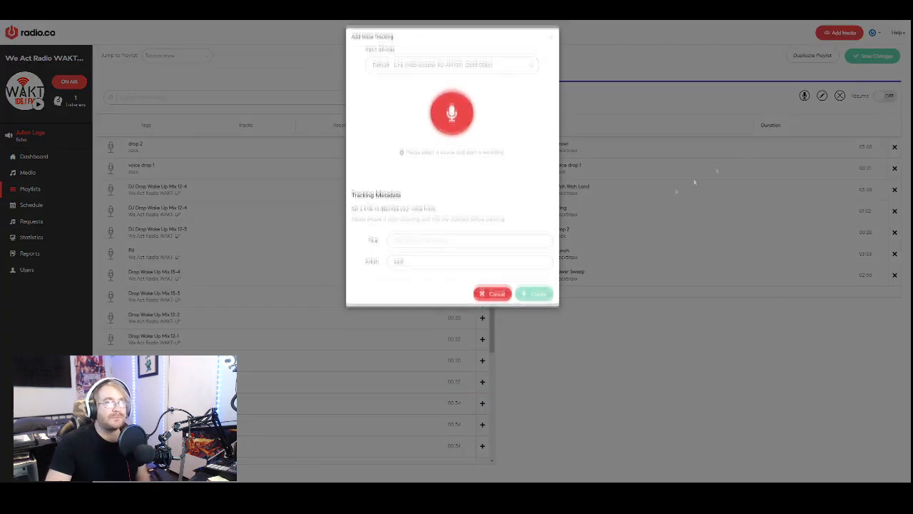
pyautogui.click(461, 131)
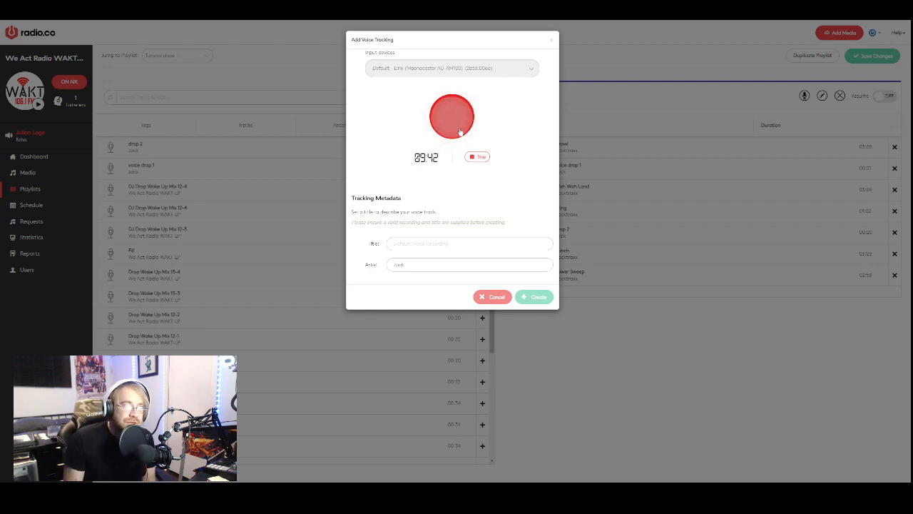
pyautogui.click(477, 156)
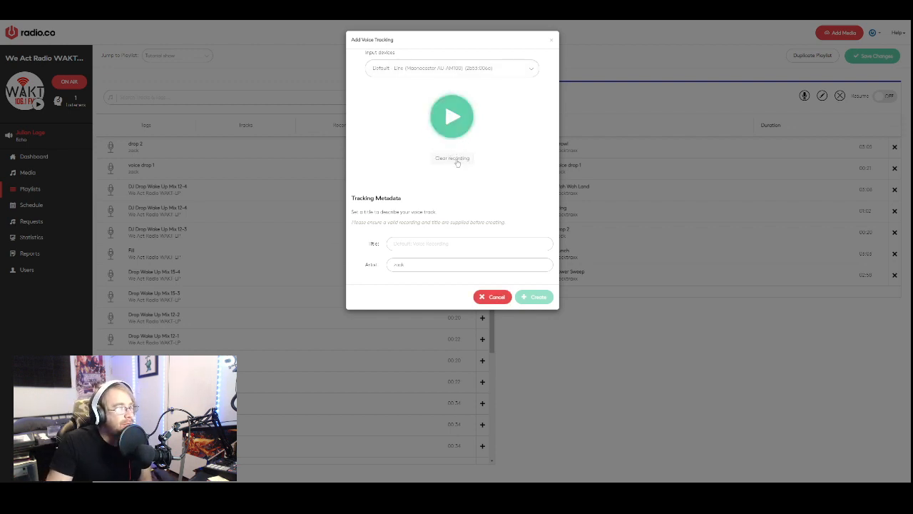
# Step: Create the voice track titled "drop 3 and close" with "tutorial" appended to the artist name, and save the playlist
pyautogui.click(447, 243)
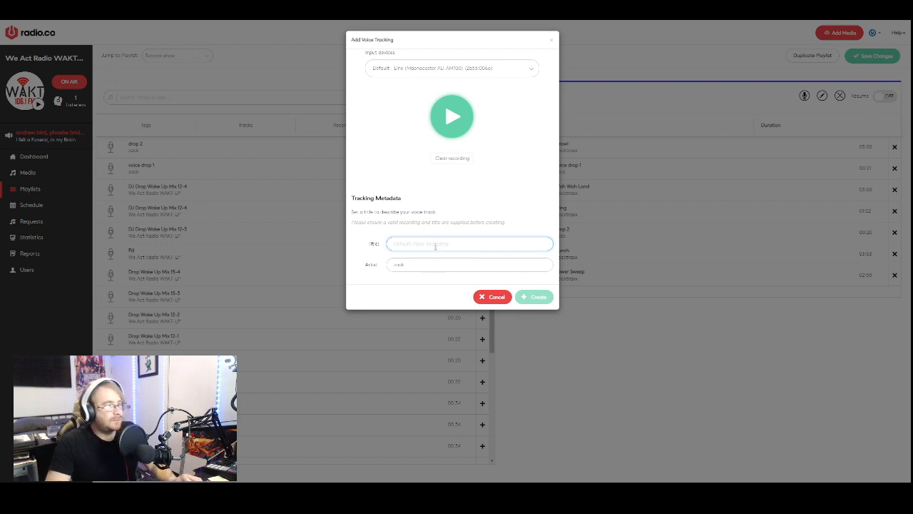
pyautogui.write('gre')
pyautogui.write('p 3 d')
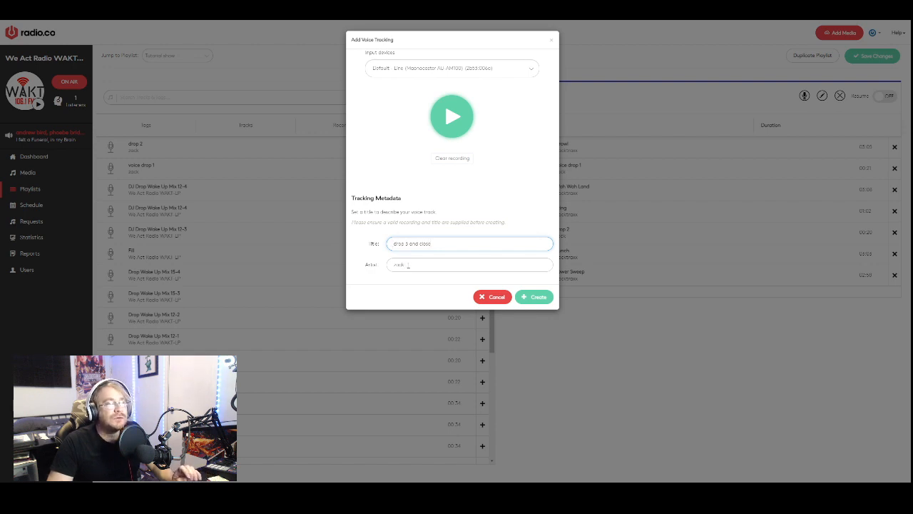
pyautogui.click(409, 264)
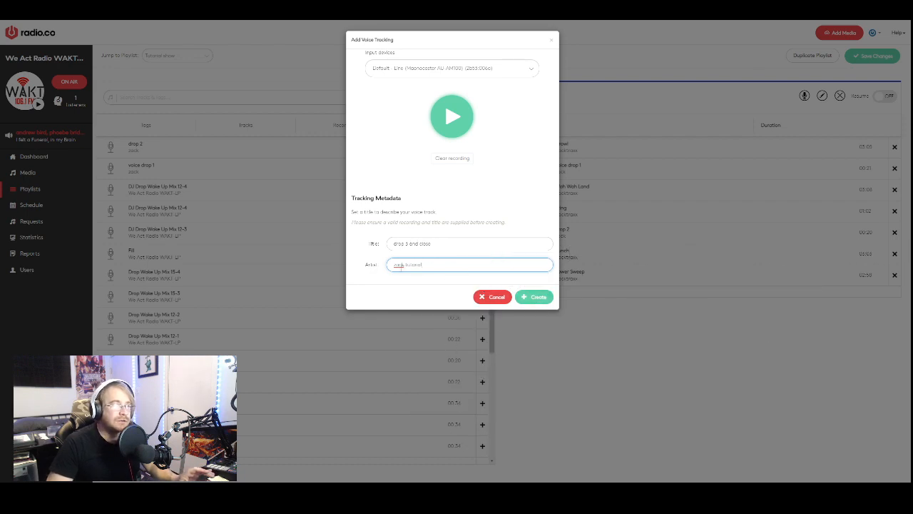
pyautogui.click(535, 296)
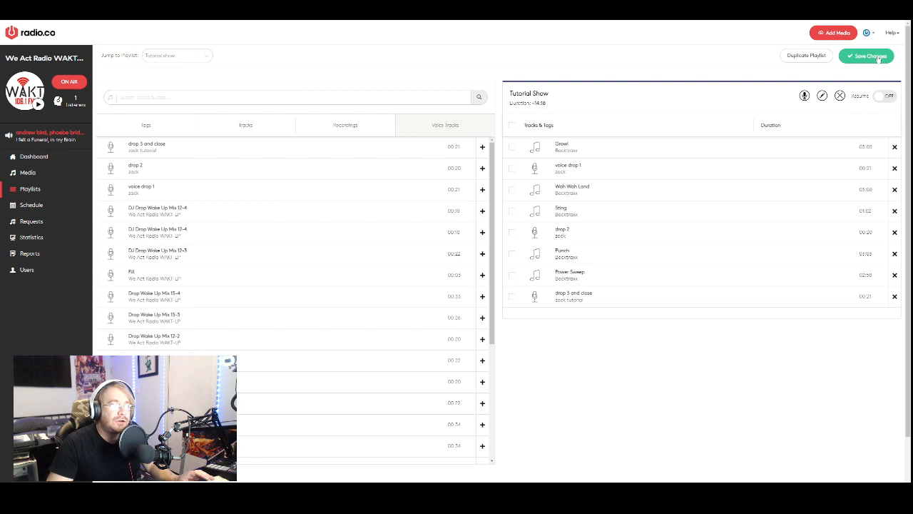
pyautogui.click(873, 57)
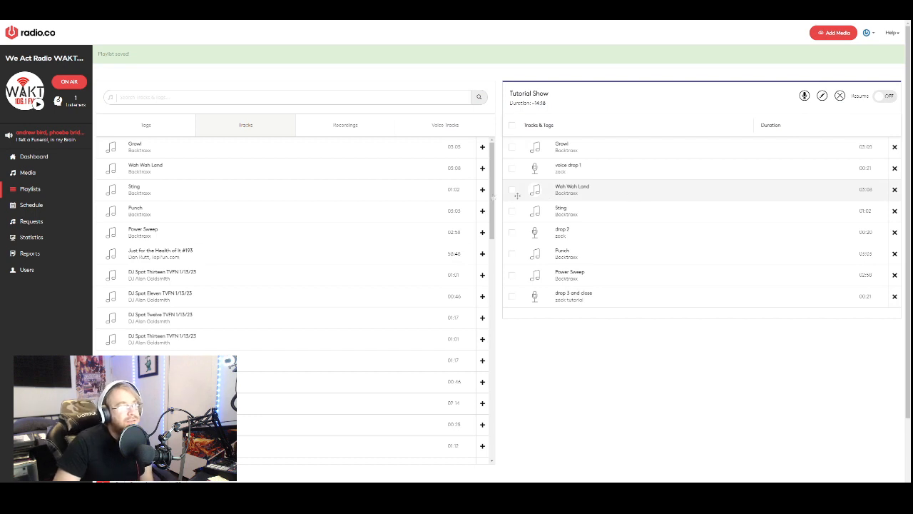
# Step: Find the "psa 60" tag among the station's tags and add it to the end of the Tutorial Show playlist
pyautogui.click(133, 132)
pyautogui.click(175, 95)
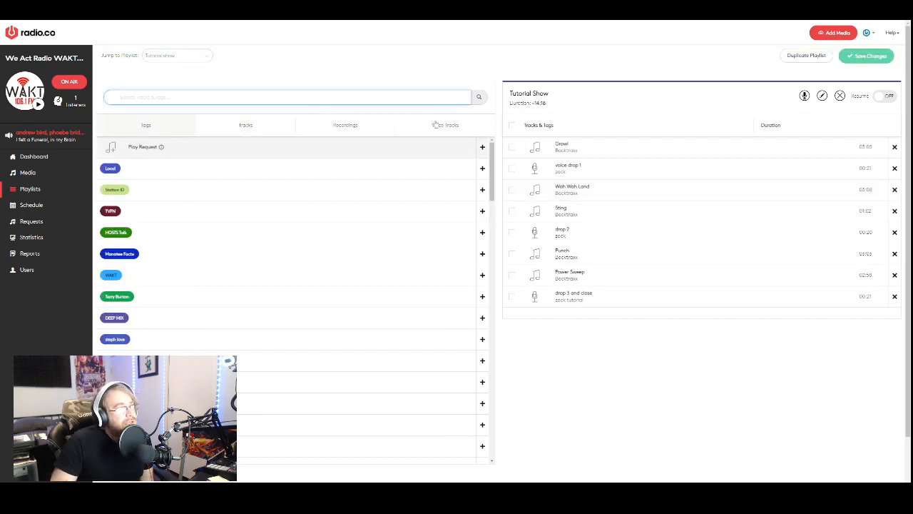
pyautogui.scroll(-3, 463, 171)
pyautogui.scroll(-10, 463, 171)
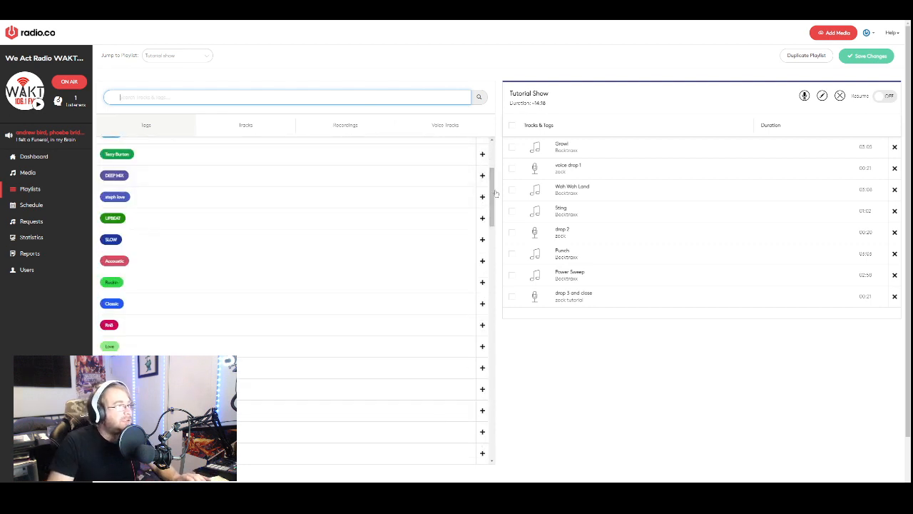
pyautogui.scroll(5, 468, 300)
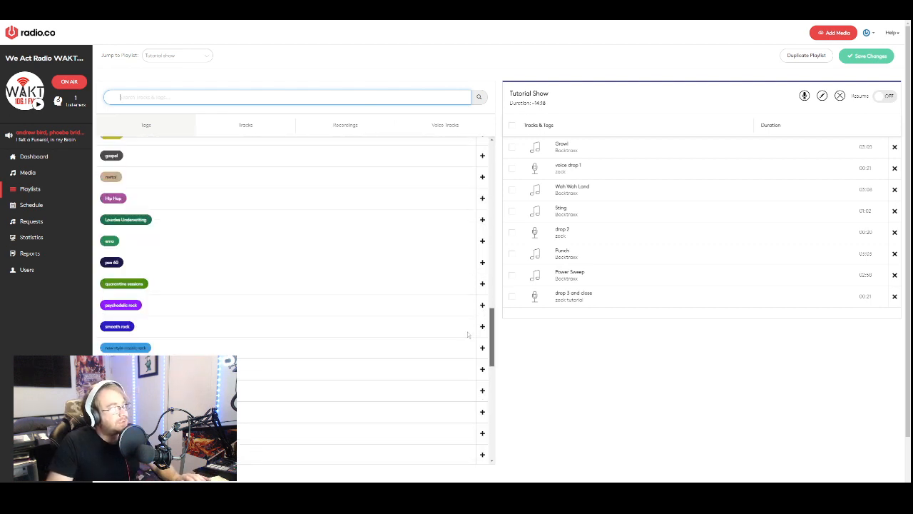
pyautogui.scroll(5, 475, 221)
pyautogui.moveTo(490, 184); pyautogui.dragTo(501, 354)
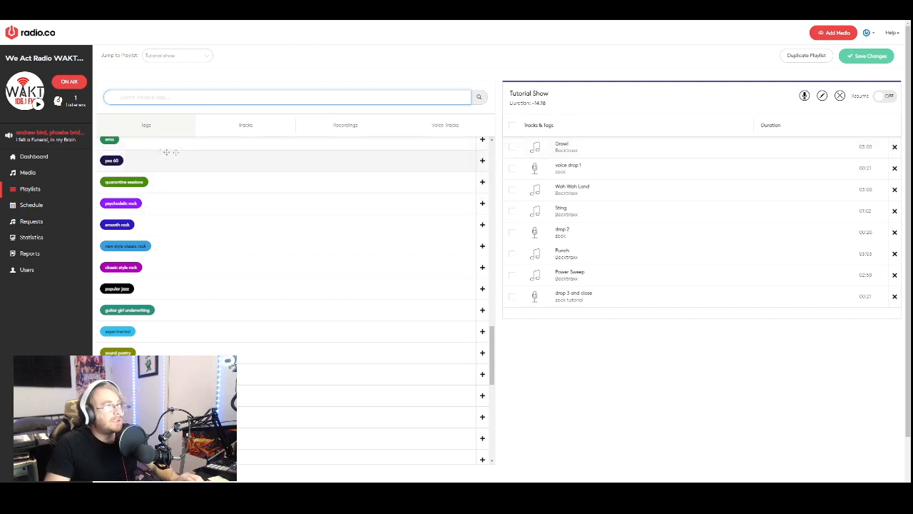
pyautogui.moveTo(132, 161); pyautogui.dragTo(624, 327)
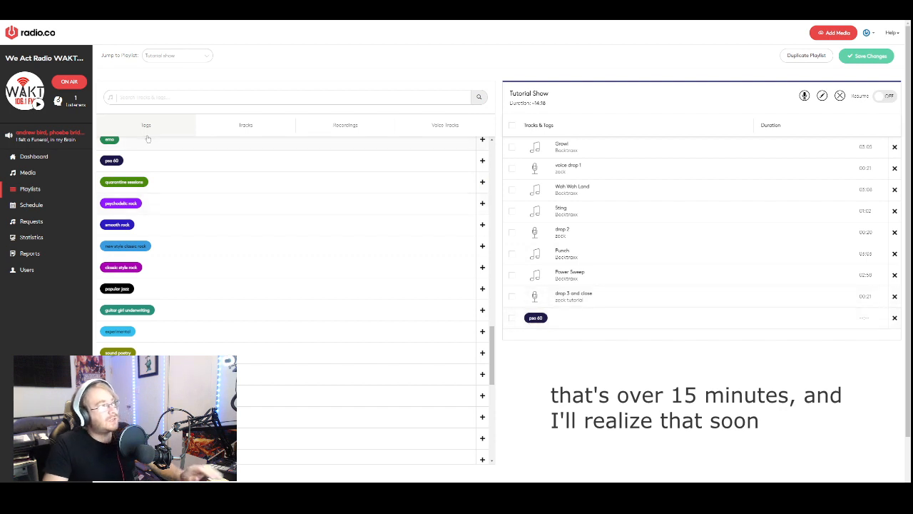
# Step: Look through the tracks, recordings, voice tracks and tags that are available for building the playlist
pyautogui.click(245, 126)
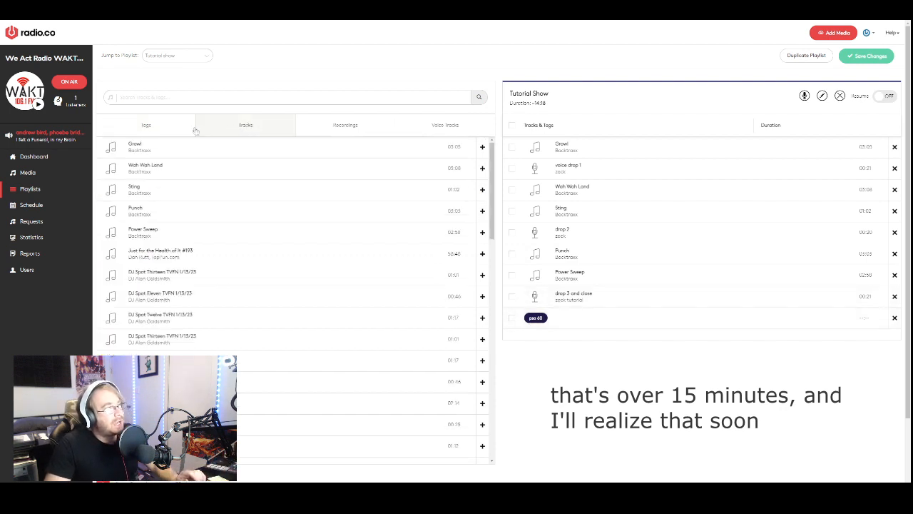
pyautogui.click(331, 130)
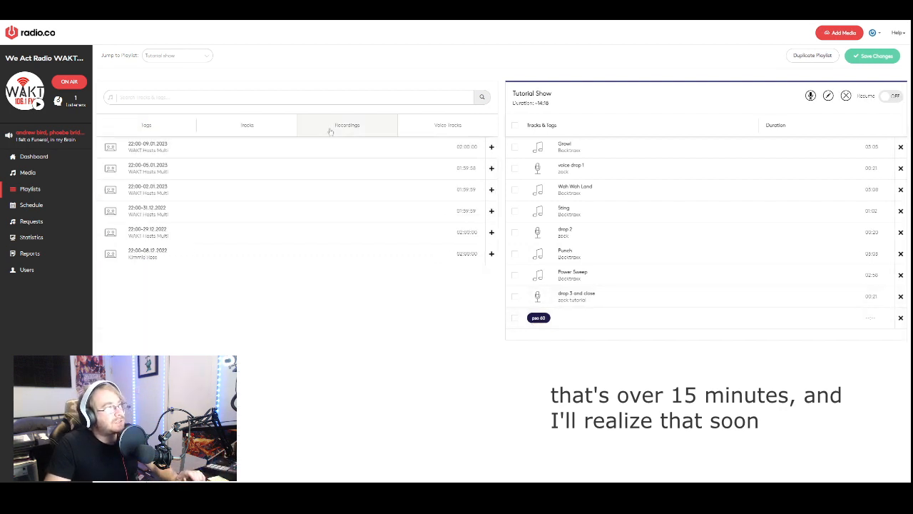
pyautogui.click(434, 127)
pyautogui.scroll(-3, 229, 278)
pyautogui.scroll(-2, 239, 282)
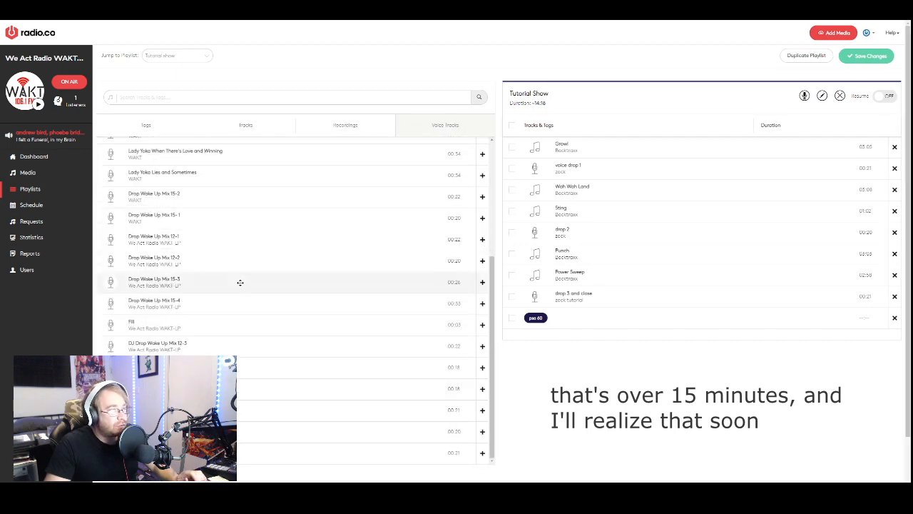
pyautogui.scroll(3, 241, 282)
pyautogui.scroll(-3, 286, 307)
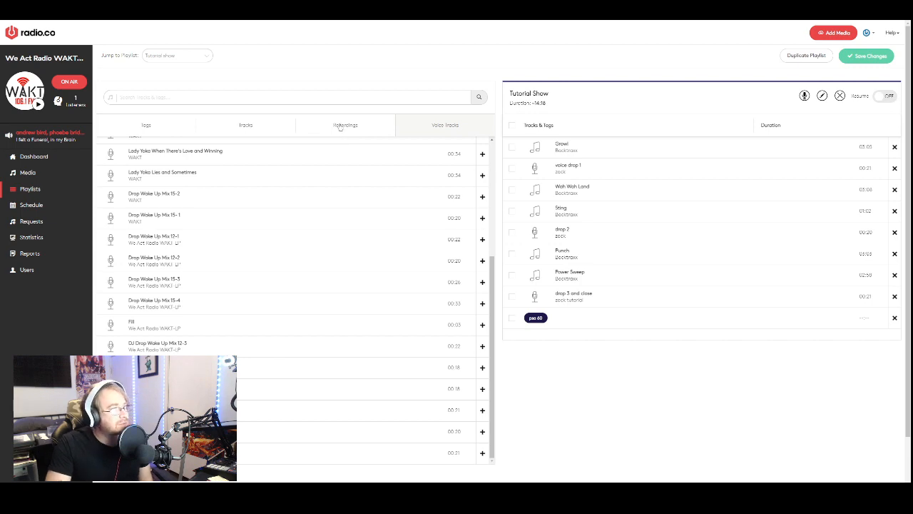
pyautogui.click(245, 125)
pyautogui.scroll(-2, 233, 314)
pyautogui.scroll(2, 236, 287)
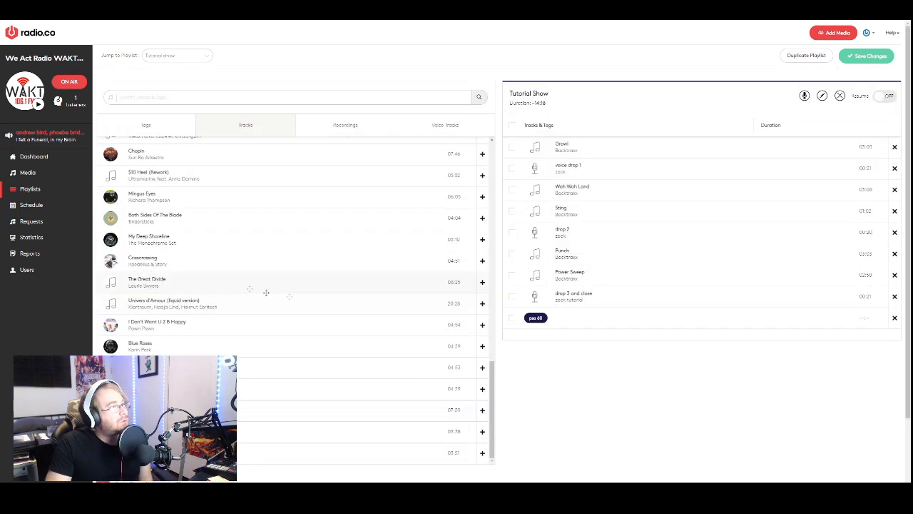
pyautogui.click(146, 125)
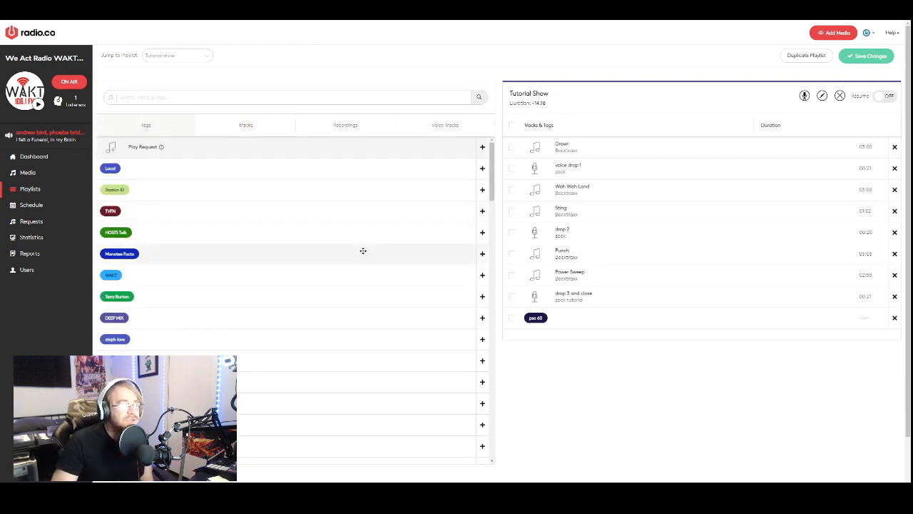
pyautogui.scroll(-3, 378, 315)
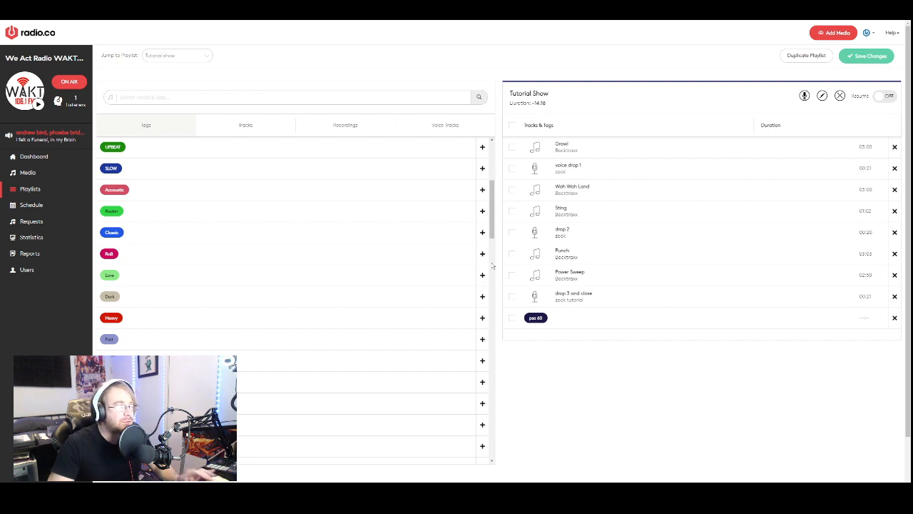
# Step: Replace the psa 60 tag at the end of the Tutorial Show playlist with the PSA 30 tag, searching the tags for "psa"
pyautogui.click(246, 125)
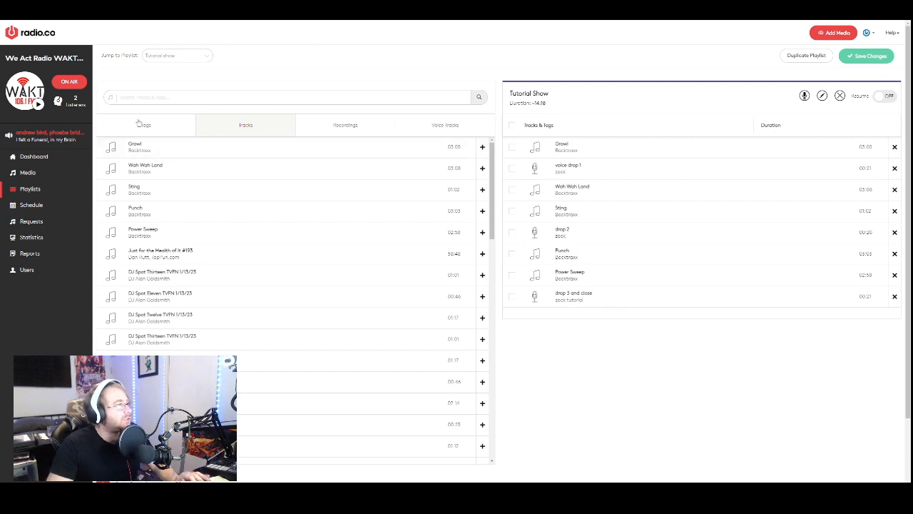
pyautogui.click(182, 126)
pyautogui.click(168, 96)
pyautogui.write('asa')
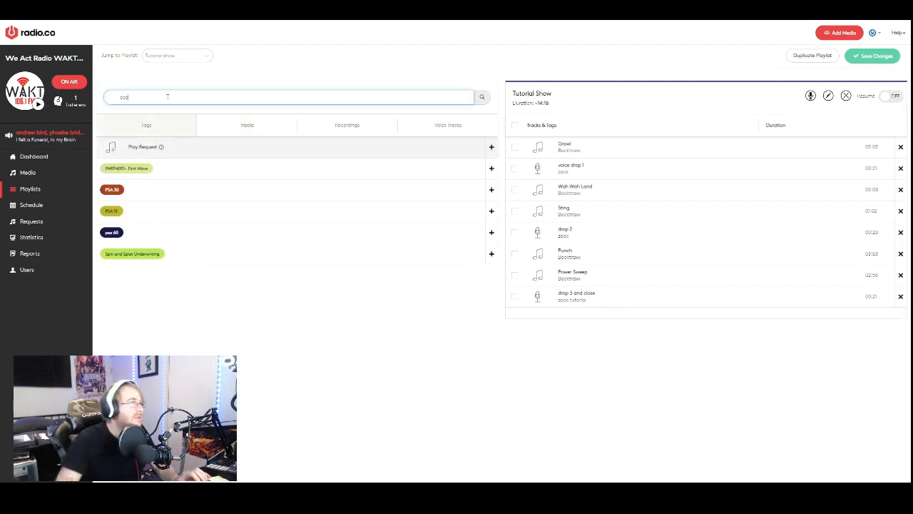
pyautogui.moveTo(133, 189); pyautogui.dragTo(624, 328)
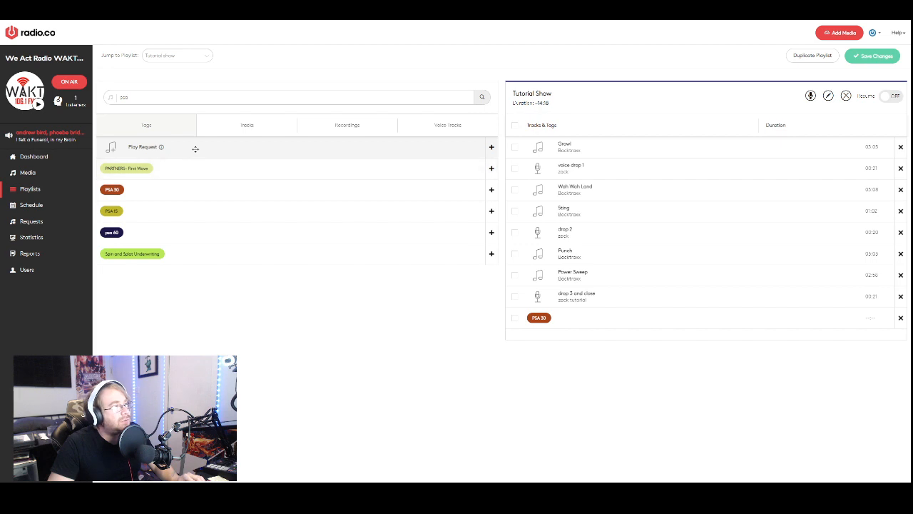
# Step: Add the track Sting after the PSA 30 tag at the end of the Tutorial Show playlist and save the playlist
pyautogui.click(257, 127)
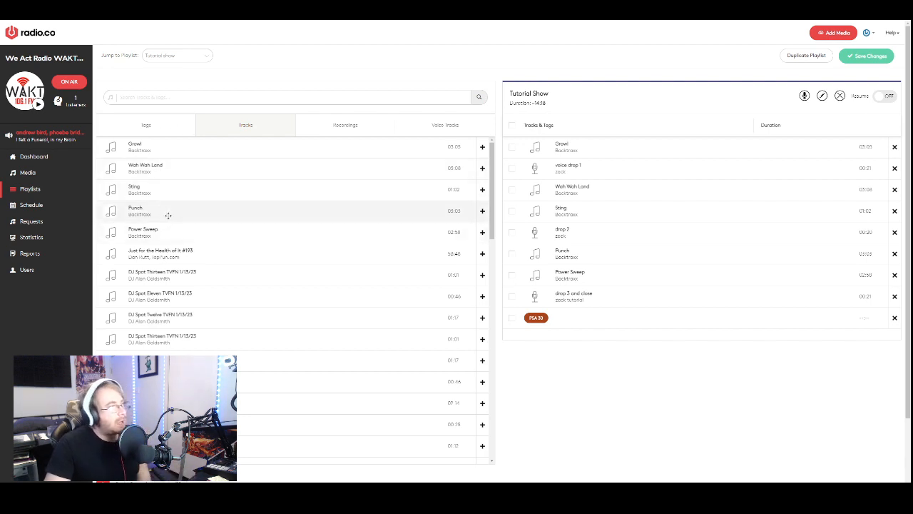
pyautogui.moveTo(177, 196); pyautogui.dragTo(640, 346)
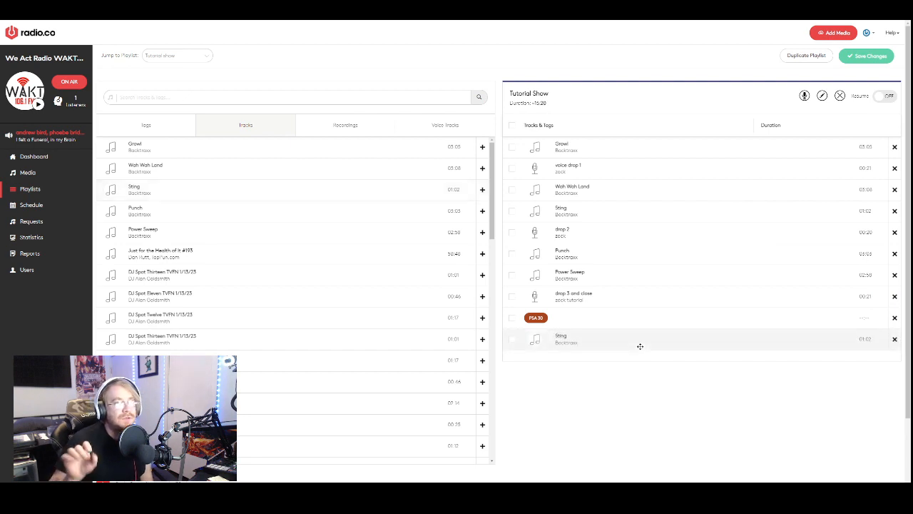
pyautogui.click(875, 60)
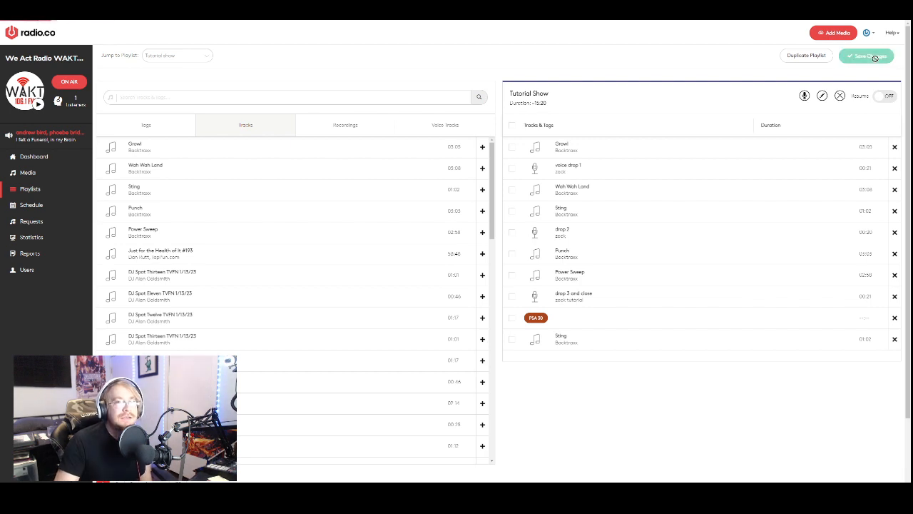
# Step: Review the current week's schedule and the settings of Sunday's 6 pm announcement block event, closing it without changes
pyautogui.click(45, 207)
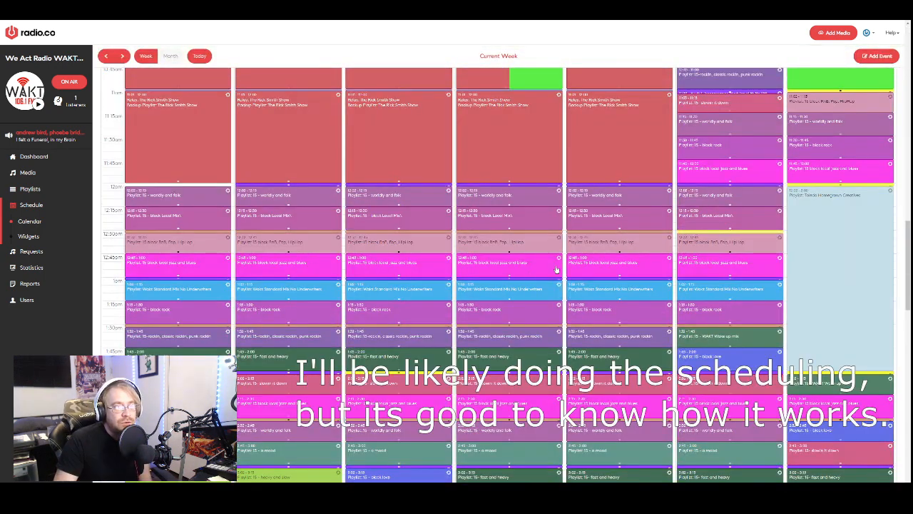
pyautogui.scroll(8, 542, 286)
pyautogui.scroll(6, 553, 303)
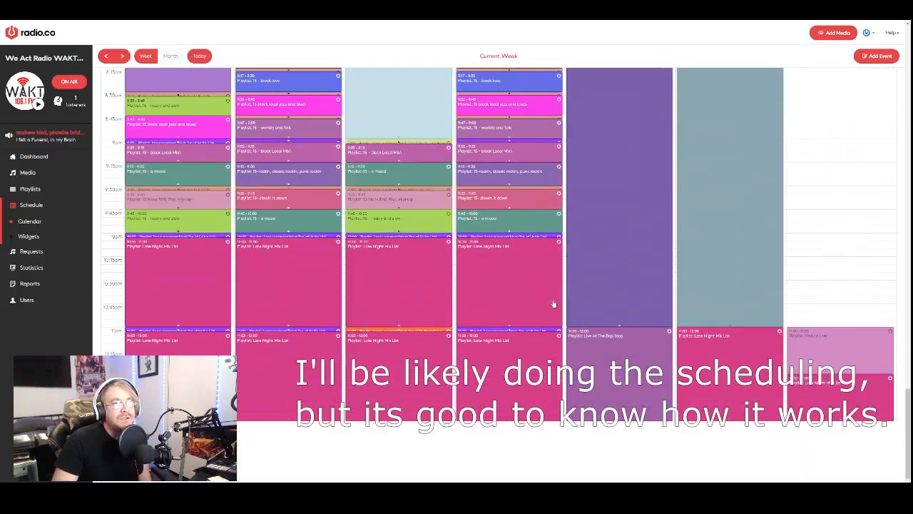
pyautogui.scroll(-5, 555, 303)
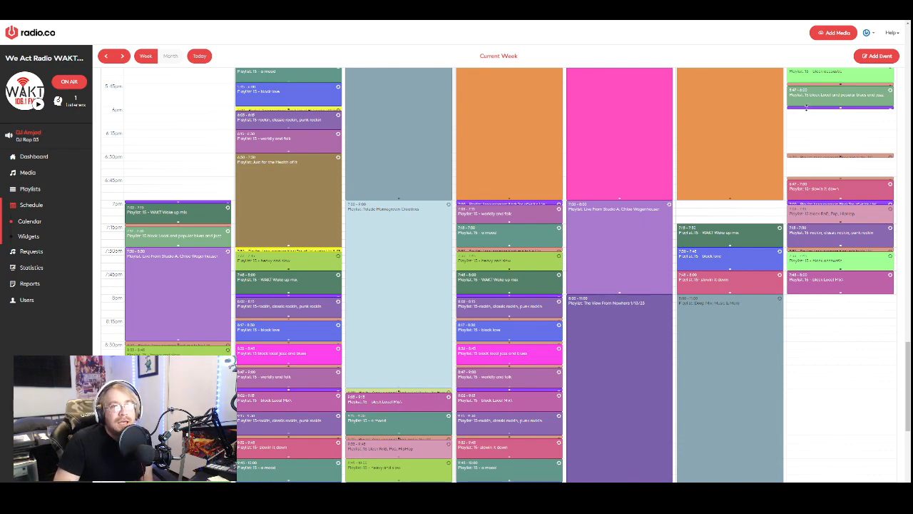
pyautogui.click(806, 107)
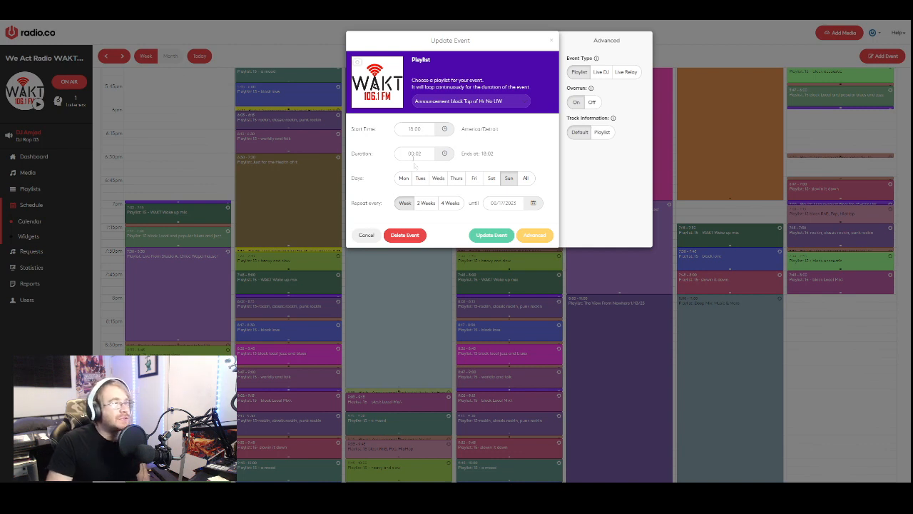
pyautogui.click(364, 238)
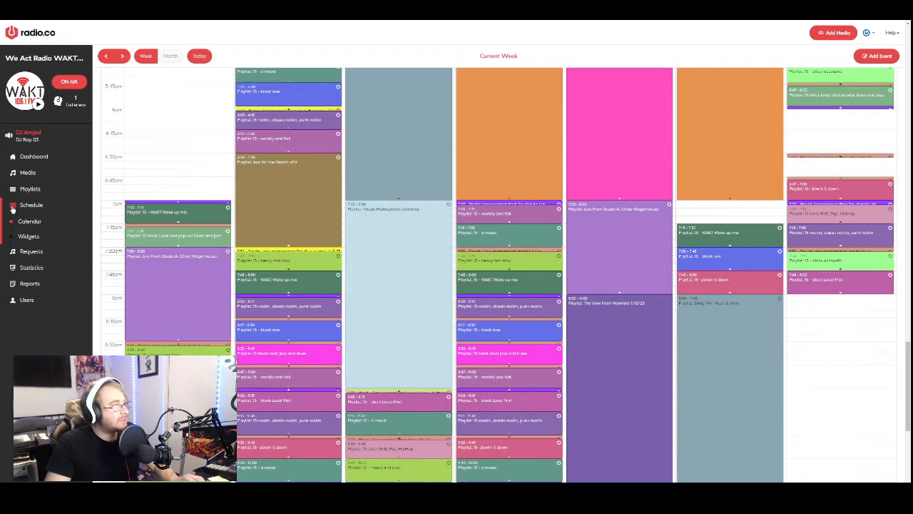
# Step: Find the "Announcement block Top of Hr No UW" playlist in the playlist list and open it
pyautogui.click(29, 191)
pyautogui.scroll(-2, 167, 265)
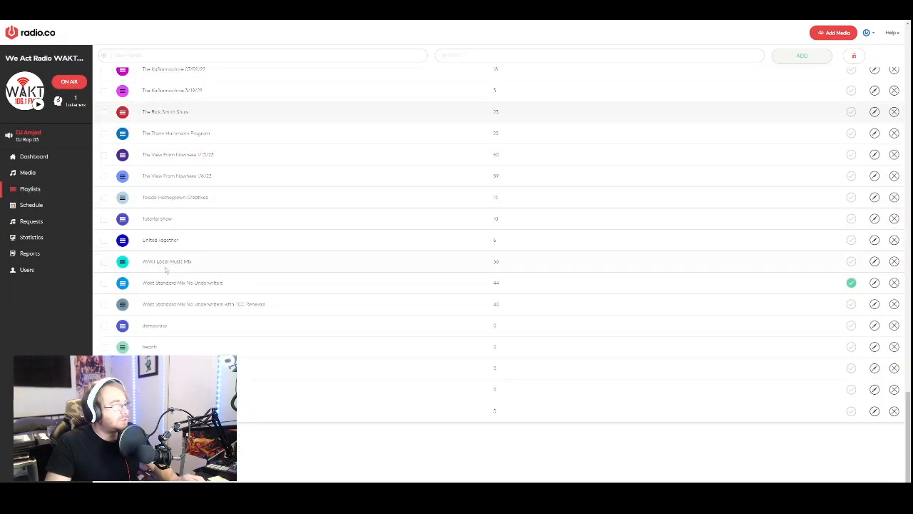
pyautogui.scroll(4, 169, 262)
pyautogui.scroll(15, 170, 261)
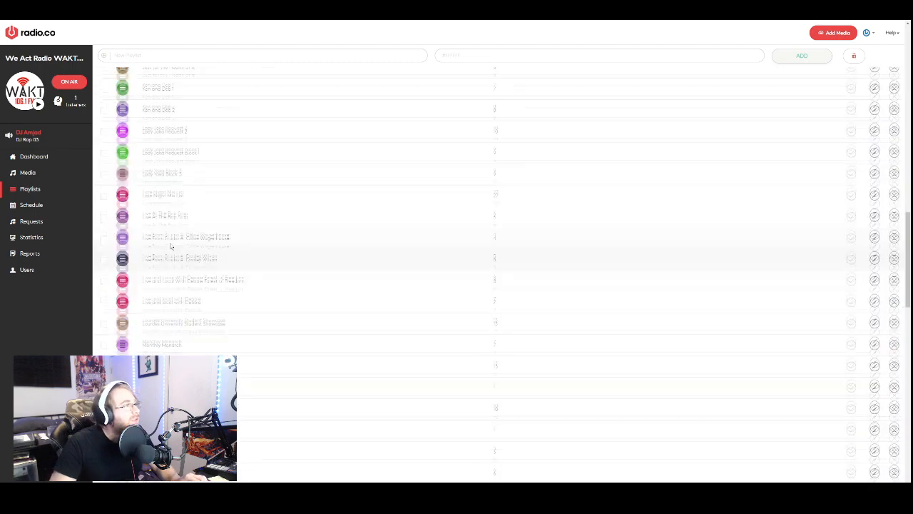
pyautogui.scroll(1, 173, 239)
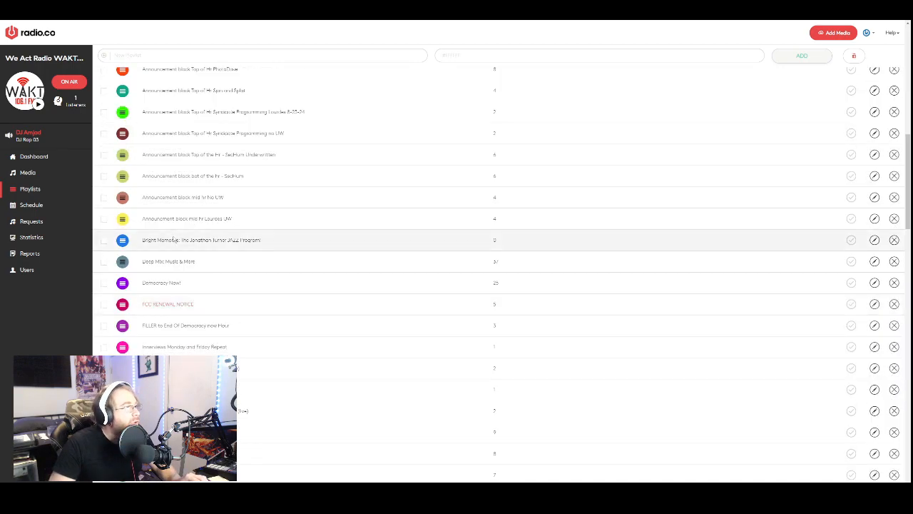
pyautogui.scroll(1, 180, 221)
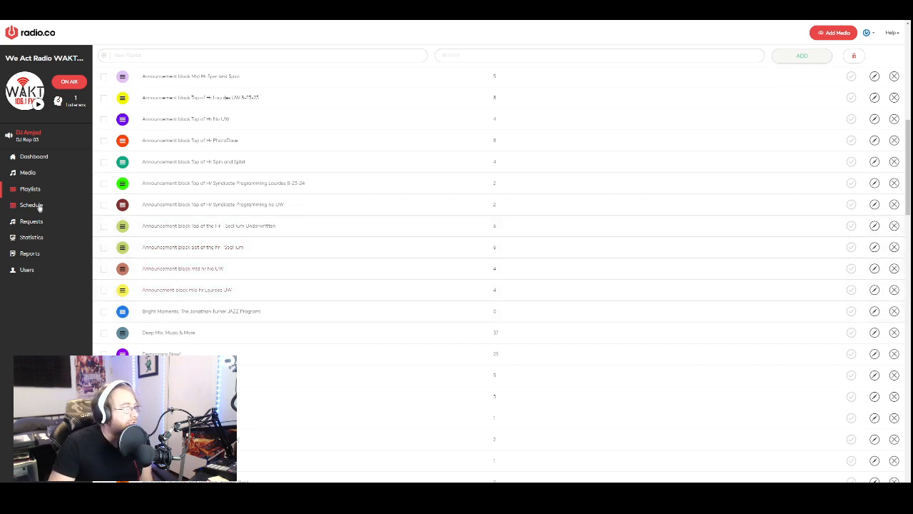
pyautogui.click(191, 118)
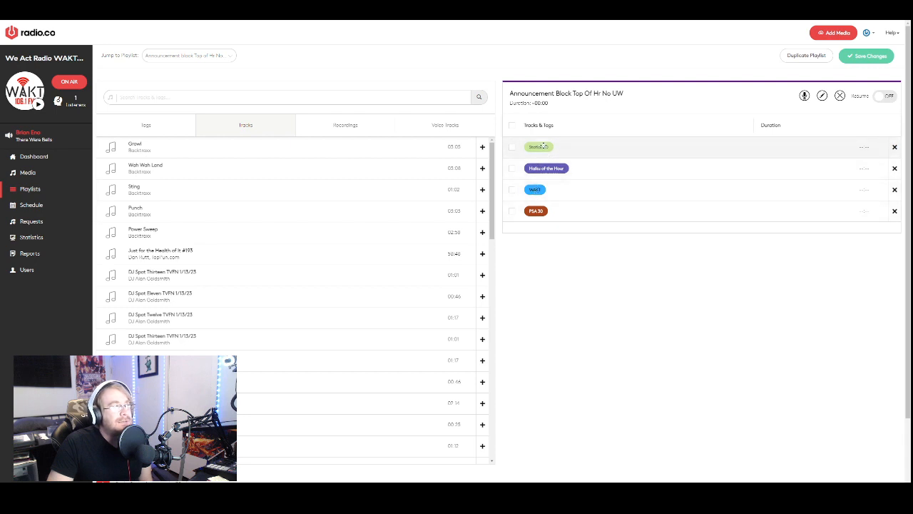
# Step: Add the track Sting after the PSA 30 tag in the top-of-hour announcement playlist and save the playlist
pyautogui.moveTo(542, 146); pyautogui.dragTo(542, 153)
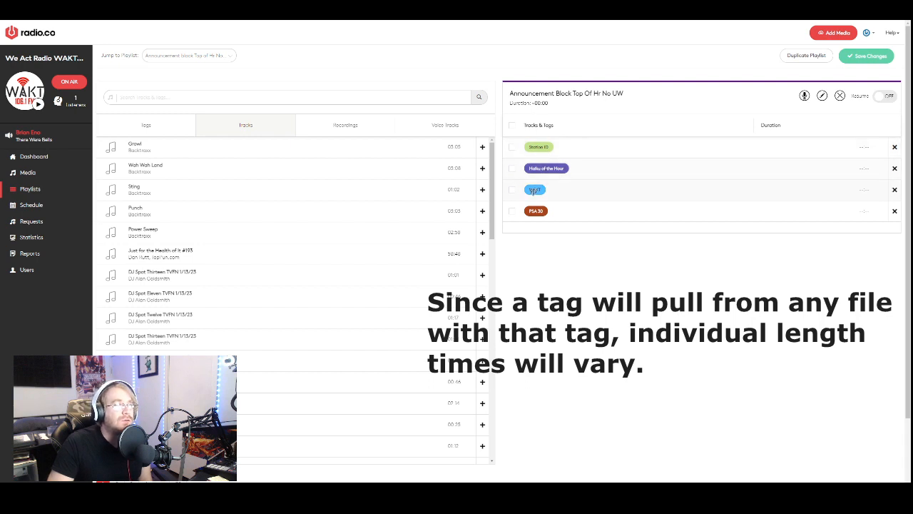
pyautogui.moveTo(535, 189); pyautogui.dragTo(554, 170)
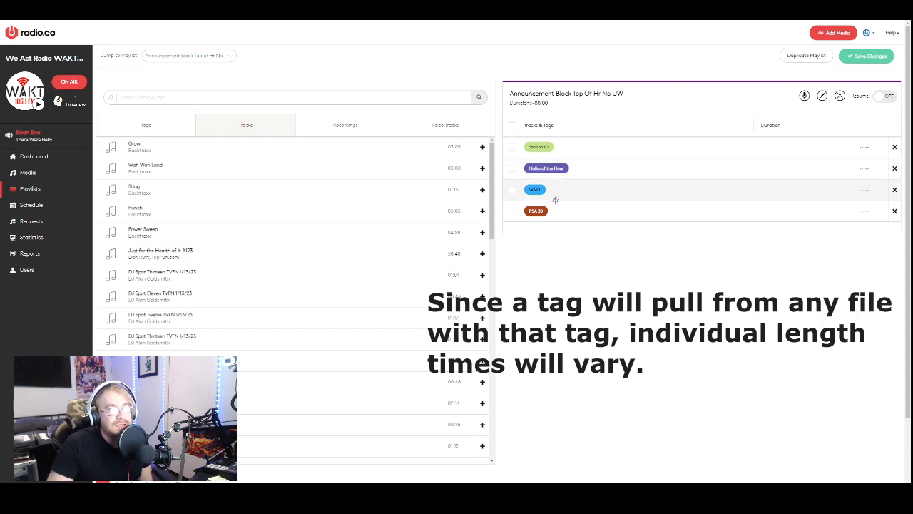
pyautogui.moveTo(544, 218)
pyautogui.mouseDown()
pyautogui.moveTo(542, 169)
pyautogui.moveTo(540, 212)
pyautogui.mouseUp()
pyautogui.moveTo(233, 194); pyautogui.dragTo(665, 234)
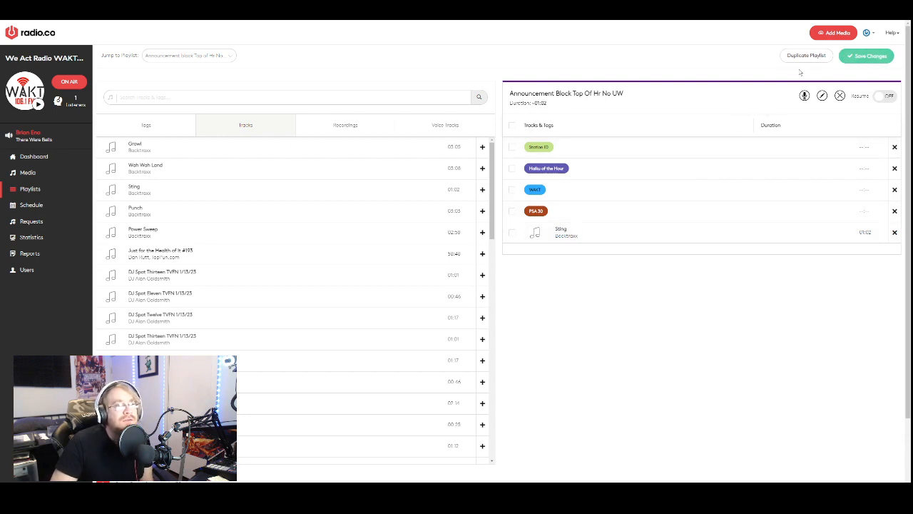
pyautogui.click(866, 57)
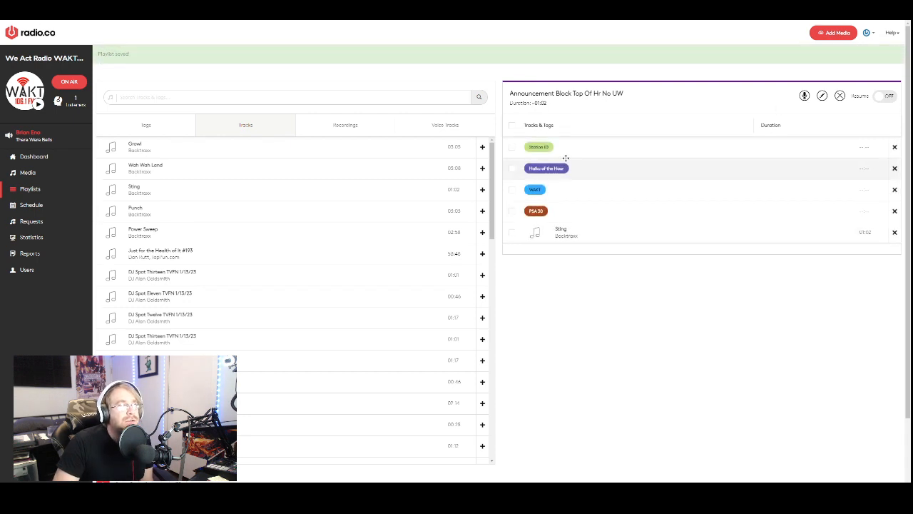
# Step: Delete Sunday's 6 pm announcement block event from the schedule, removing only this occurrence and leaving the rest of the series
pyautogui.click(30, 206)
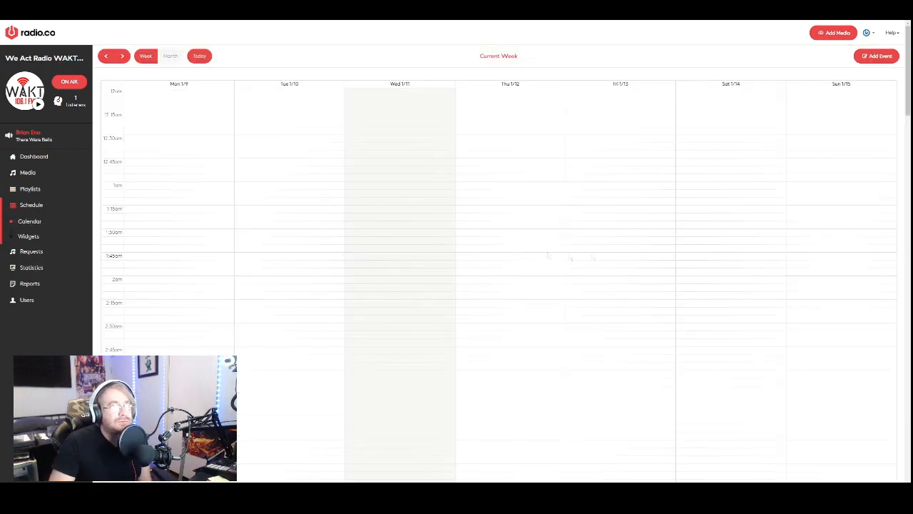
pyautogui.scroll(-4, 783, 380)
pyautogui.scroll(-15, 785, 379)
pyautogui.scroll(15, 805, 373)
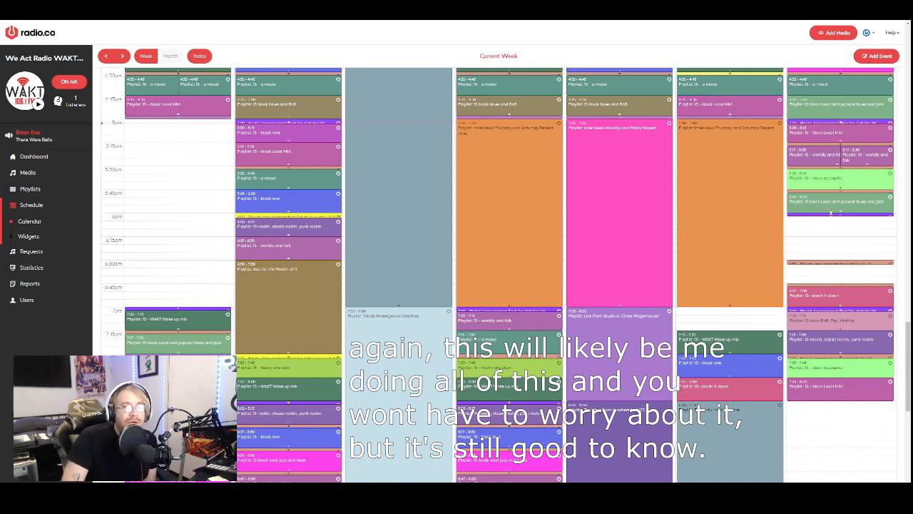
pyautogui.click(832, 214)
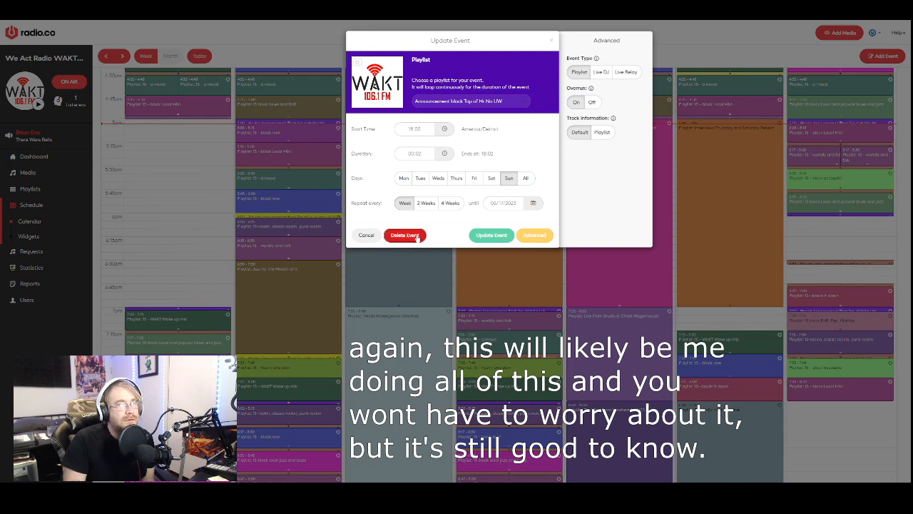
pyautogui.click(418, 234)
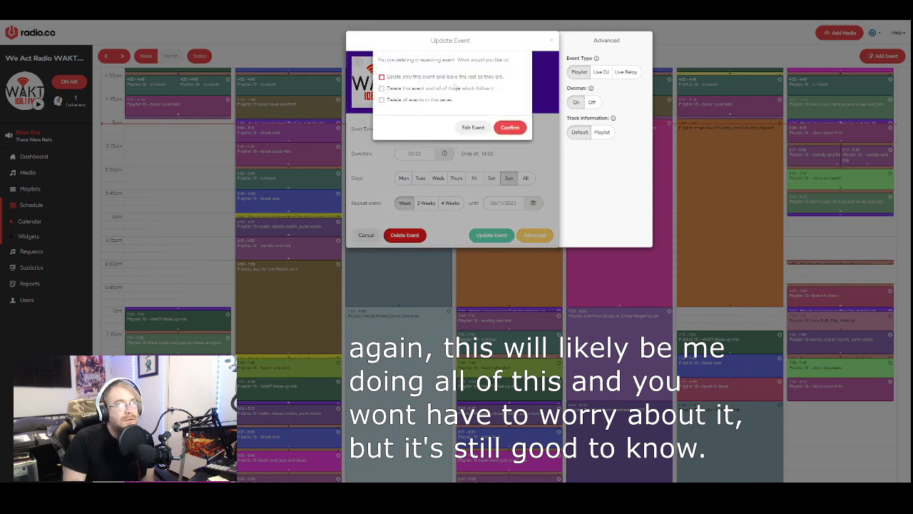
pyautogui.click(509, 127)
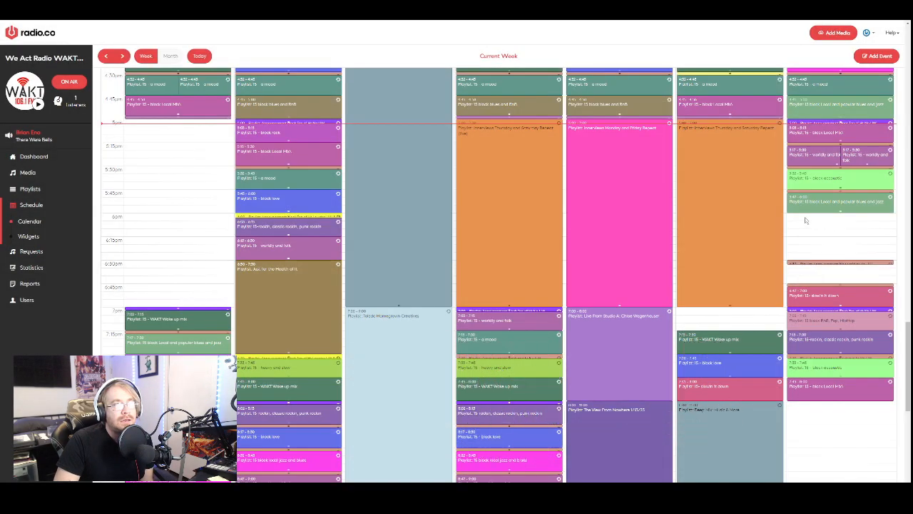
# Step: Start a new Sunday event at 18:00 and set its duration to 00:15
pyautogui.click(806, 222)
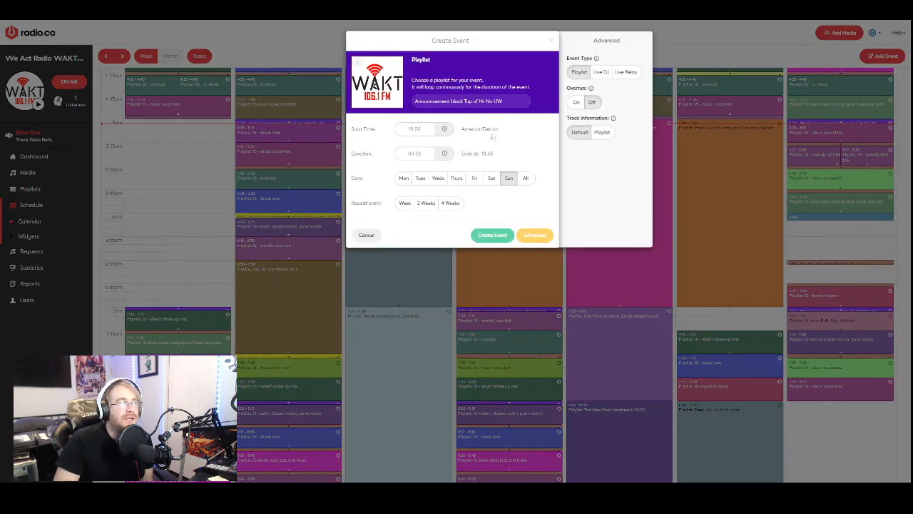
pyautogui.click(426, 153)
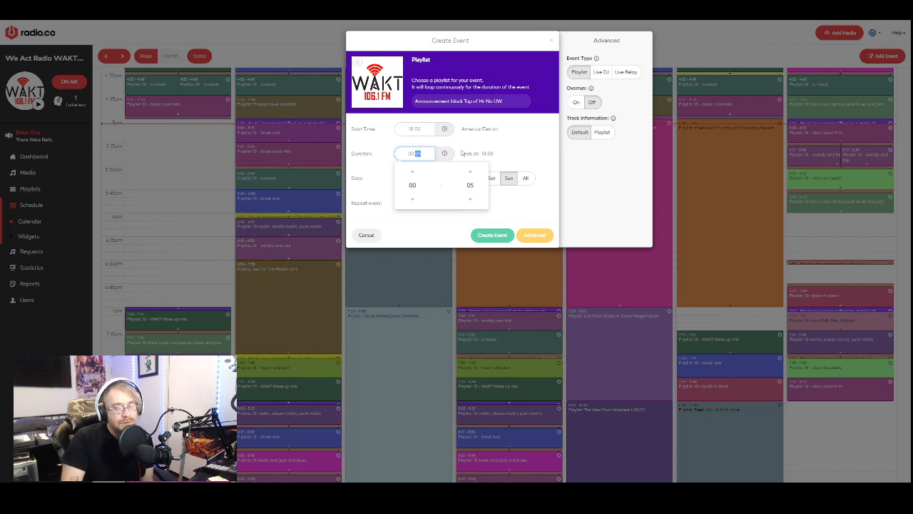
pyautogui.write('15')
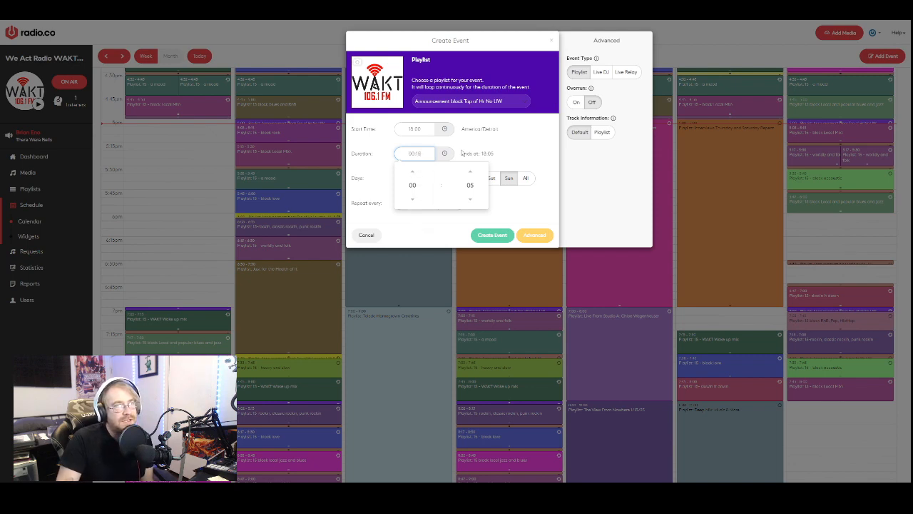
pyautogui.click(531, 149)
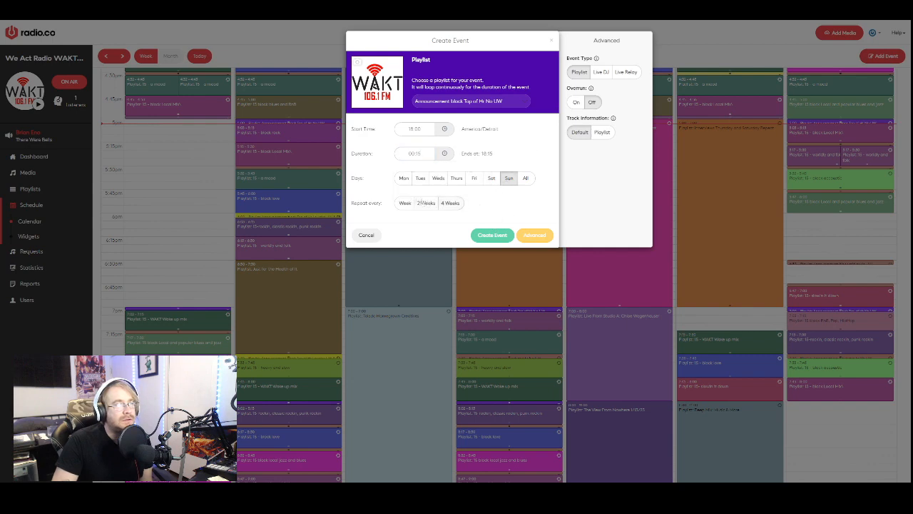
# Step: Choose the "Tutorial show" playlist for the new Sunday 18:00 event
pyautogui.click(517, 104)
pyautogui.scroll(-10, 489, 189)
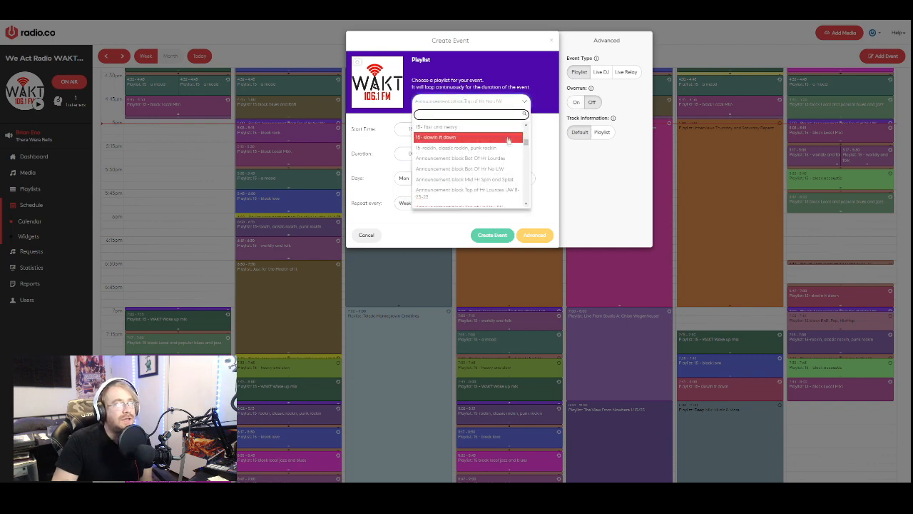
pyautogui.scroll(-10, 489, 191)
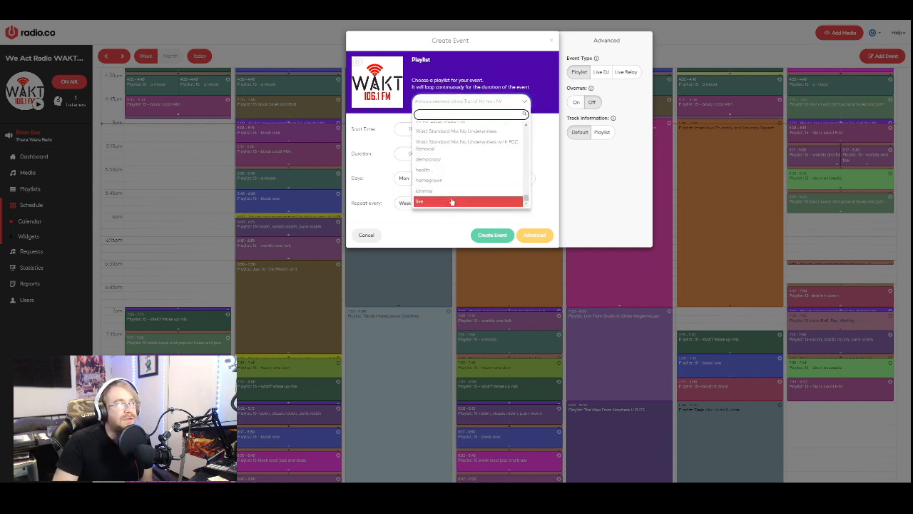
pyautogui.scroll(-3, 527, 193)
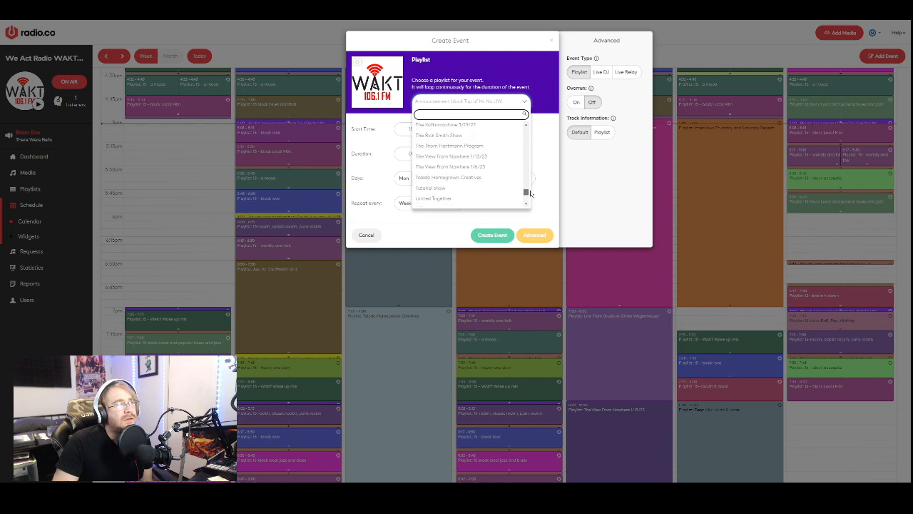
pyautogui.click(471, 189)
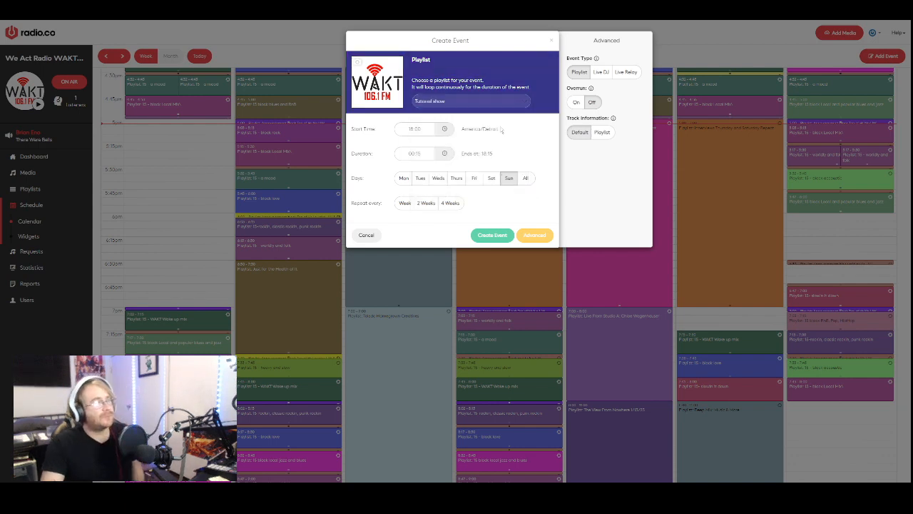
# Step: Set the Tutorial show event to repeat every week until 08/15/2024
pyautogui.click(404, 202)
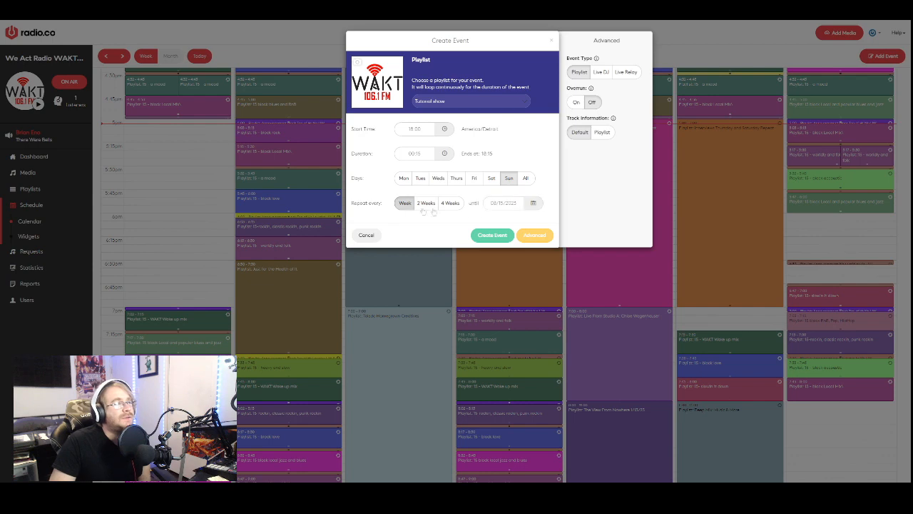
pyautogui.click(519, 205)
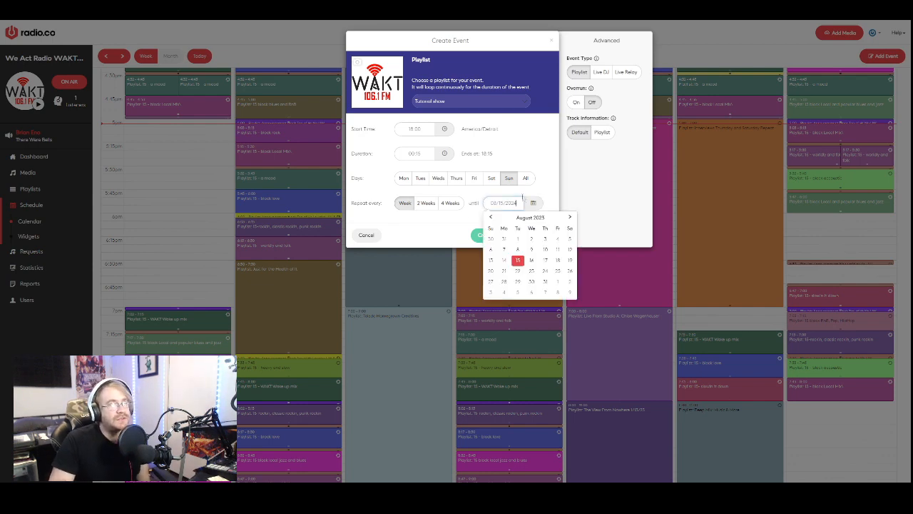
pyautogui.press('Return')
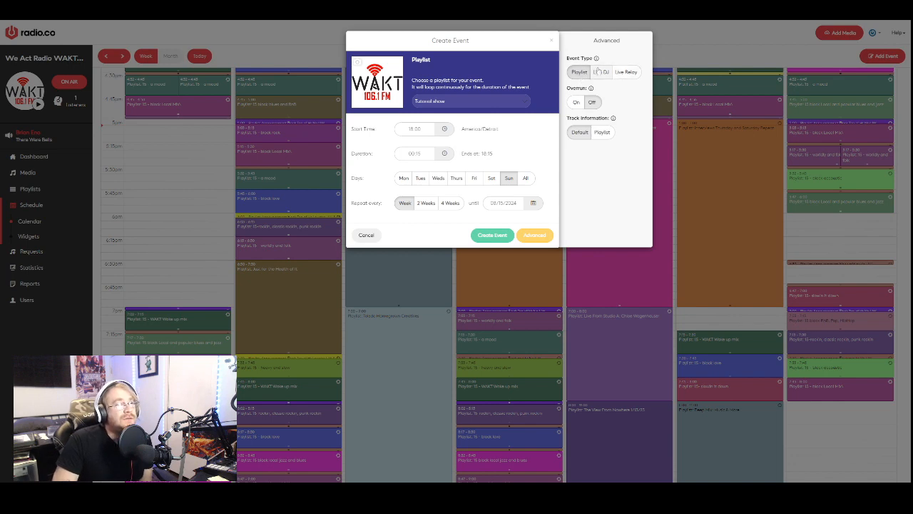
# Step: Try overrun On, set it back to Off with Default track information, and create the Tutorial show event
pyautogui.moveTo(592, 89)
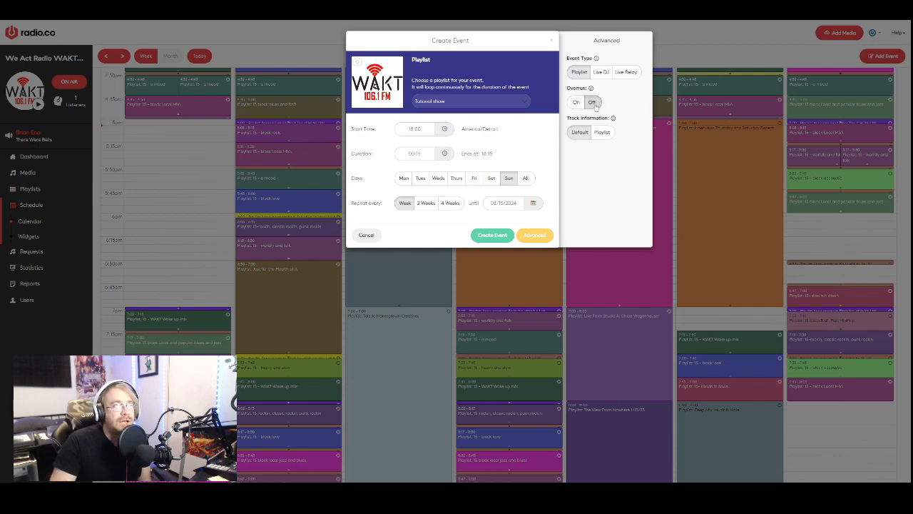
pyautogui.click(575, 103)
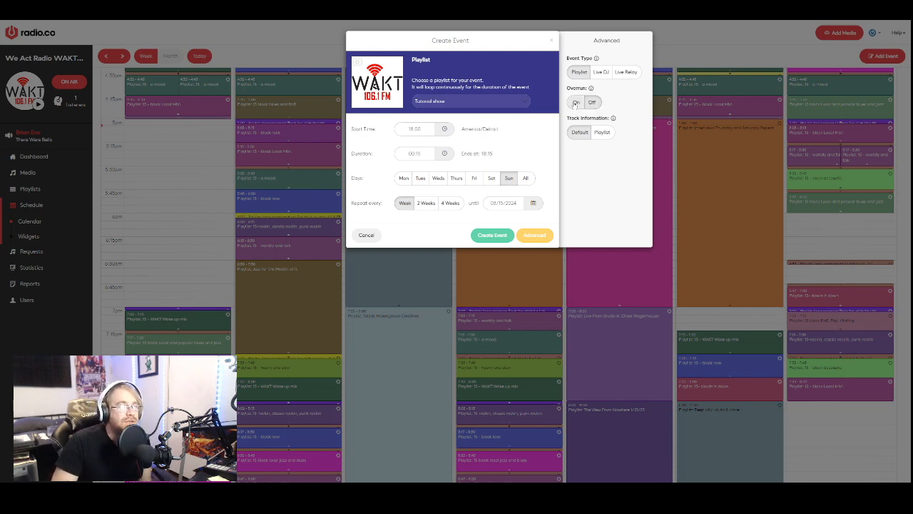
pyautogui.click(575, 104)
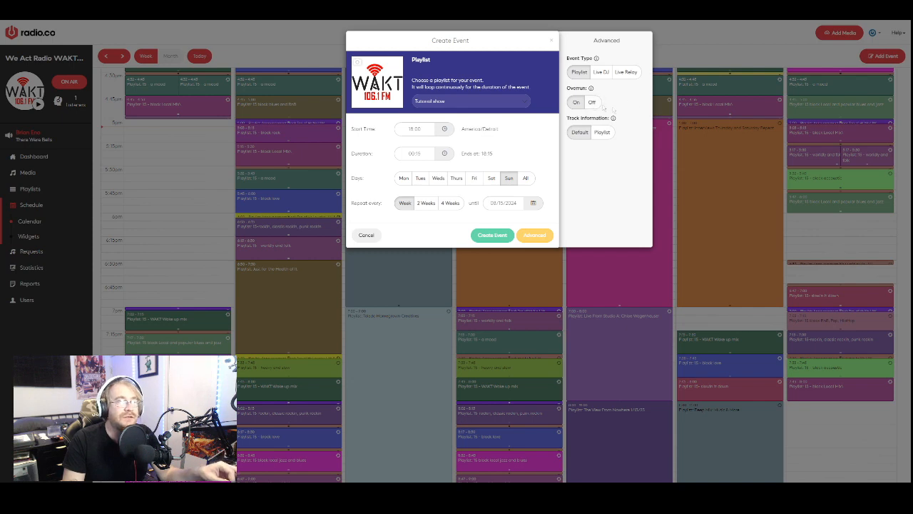
pyautogui.click(595, 103)
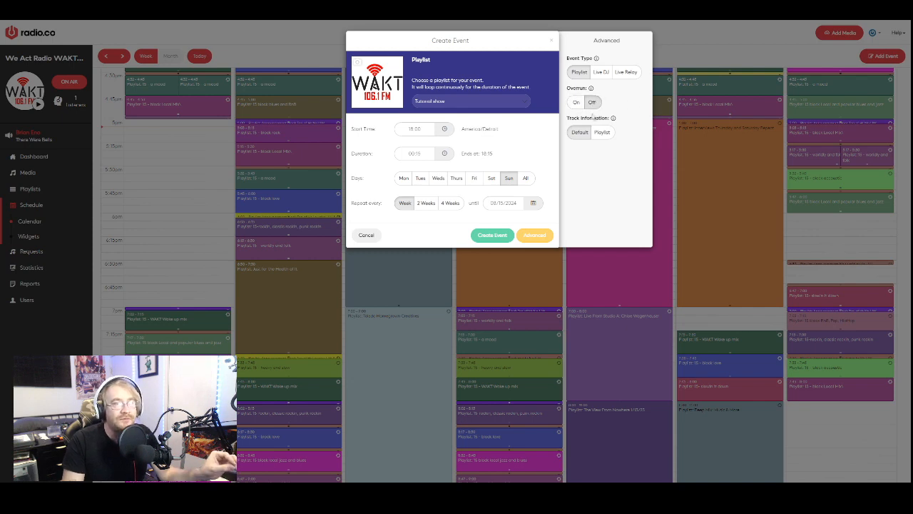
pyautogui.click(581, 132)
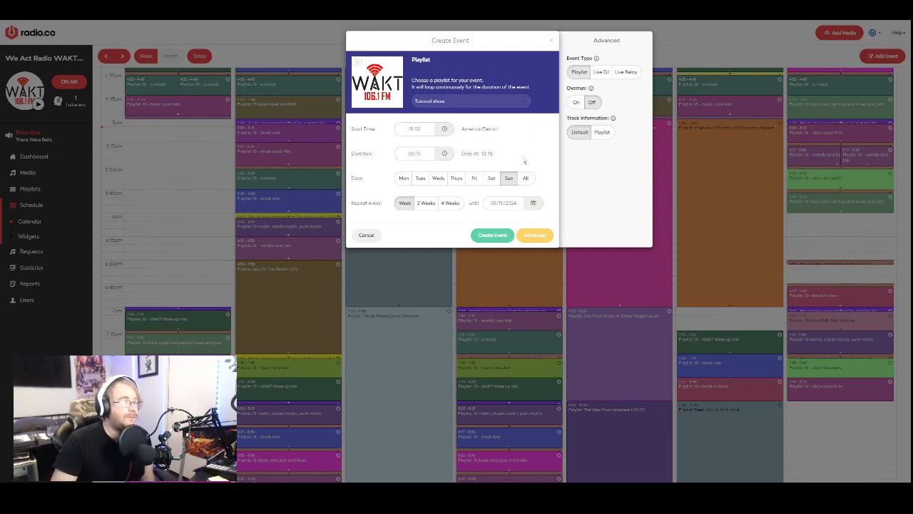
pyautogui.click(493, 238)
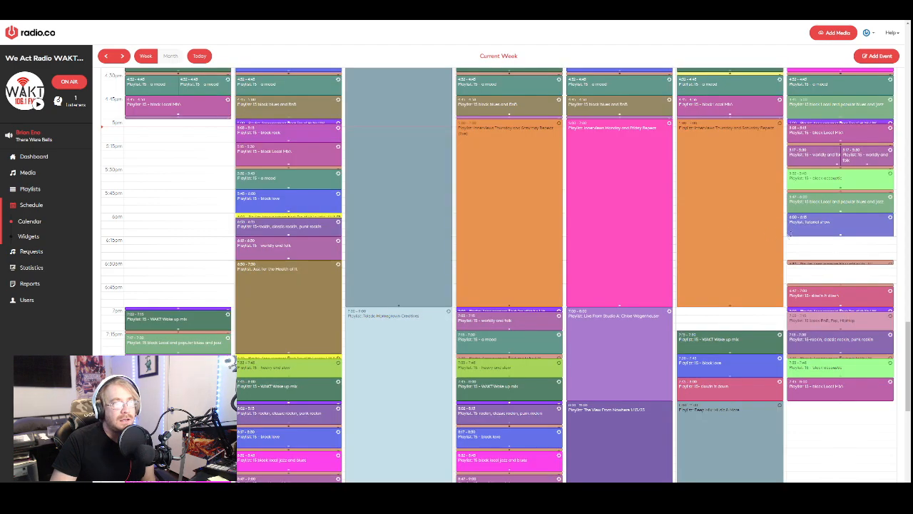
# Step: Shorten Sunday's 17:47 blues and jazz playlist event to 00:11, updating only this event and leaving the rest of the series
pyautogui.click(822, 206)
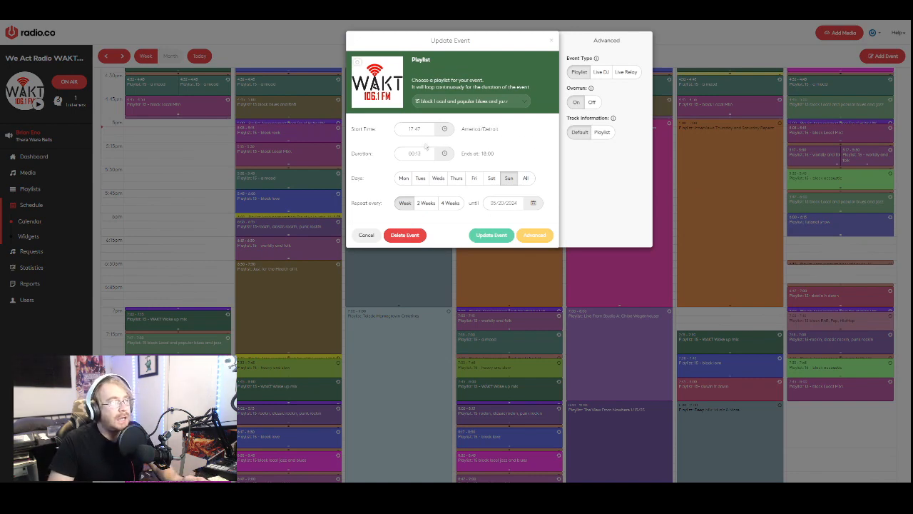
pyautogui.click(423, 153)
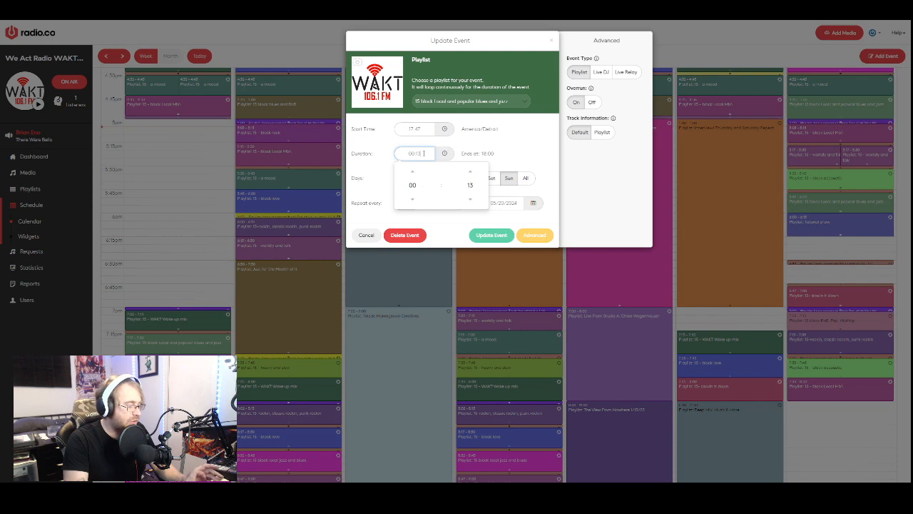
pyautogui.click(469, 198)
pyautogui.click(470, 199)
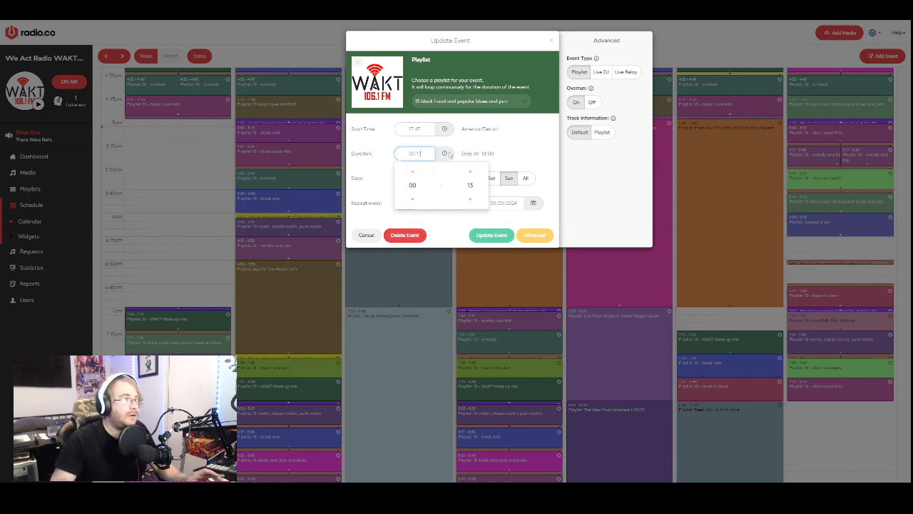
pyautogui.click(516, 137)
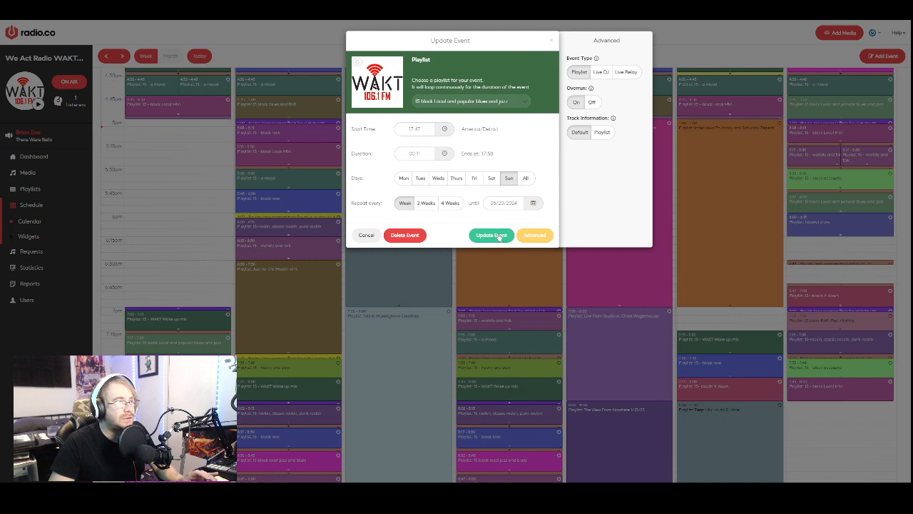
pyautogui.click(499, 236)
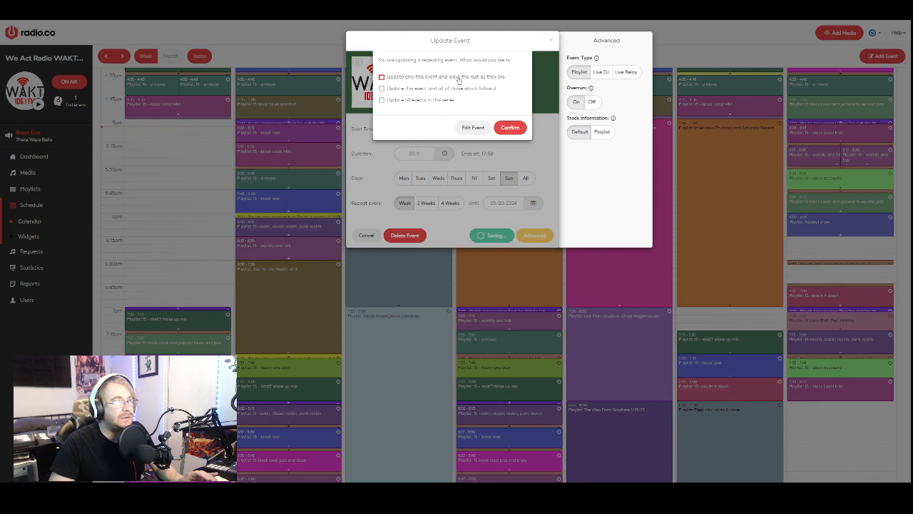
pyautogui.click(509, 127)
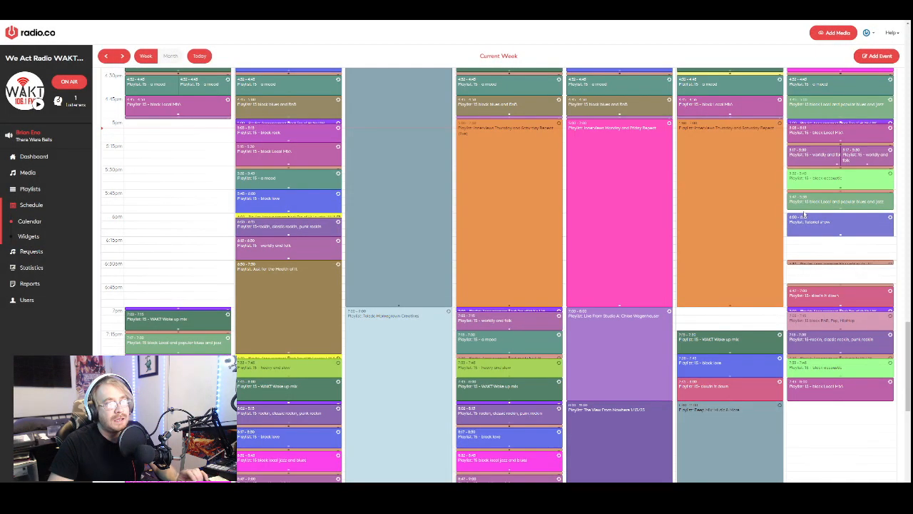
# Step: Move Sunday's Tutorial show event to start at 6:15 pm in the calendar
pyautogui.moveTo(804, 213); pyautogui.dragTo(806, 218)
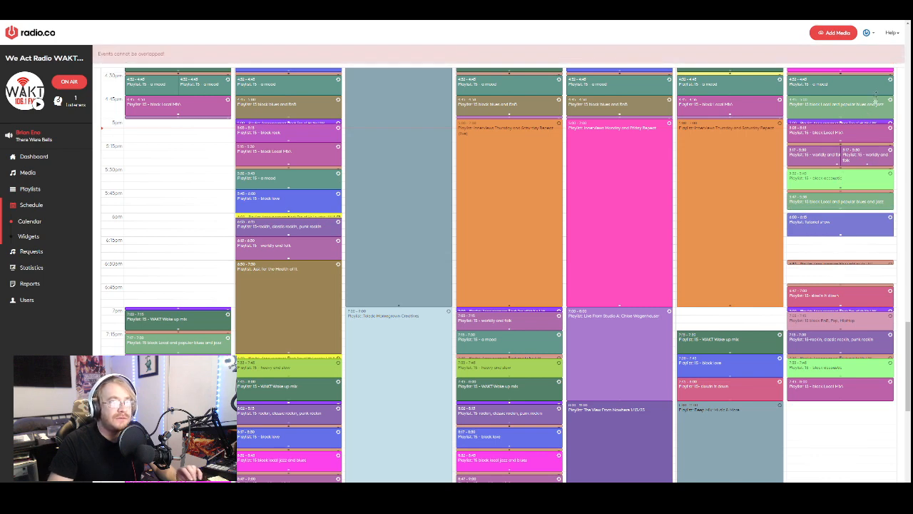
pyautogui.moveTo(826, 233); pyautogui.dragTo(827, 256)
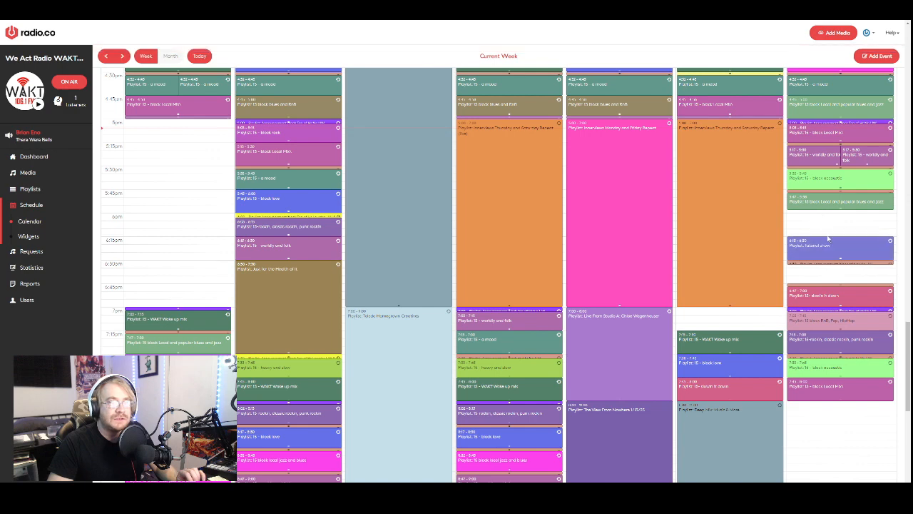
# Step: Start a new Sunday event with start time 17:58 and duration 00:02
pyautogui.click(823, 214)
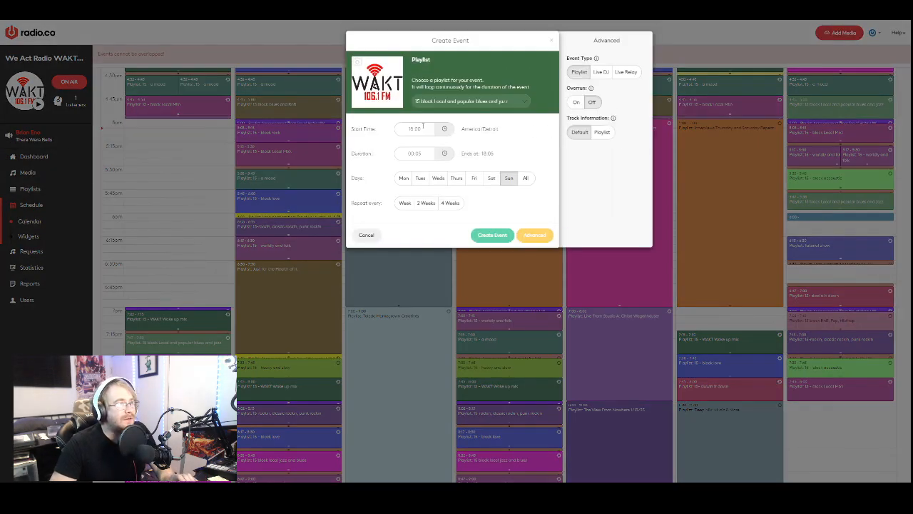
pyautogui.click(428, 129)
pyautogui.press('BackSpace')
pyautogui.press('BackSpace')
pyautogui.press('BackSpace')
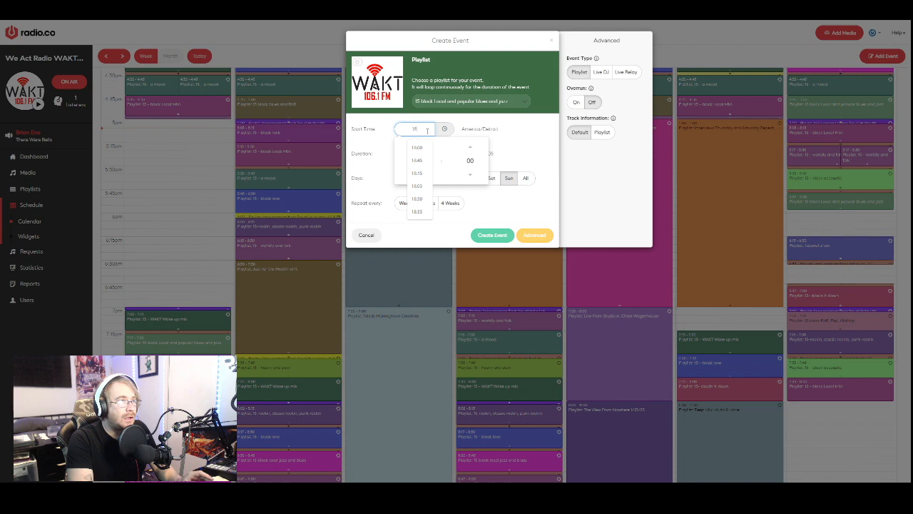
pyautogui.write('758')
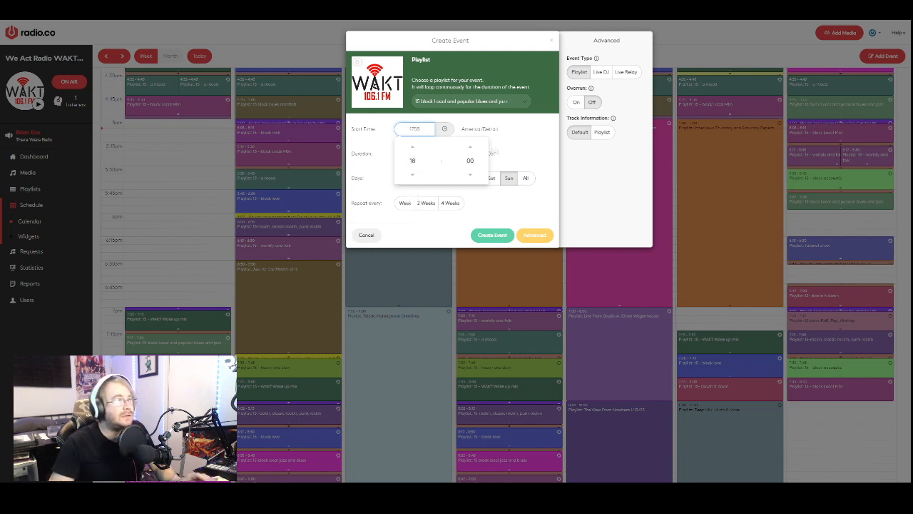
pyautogui.press('Return')
pyautogui.click(428, 154)
pyautogui.write('2')
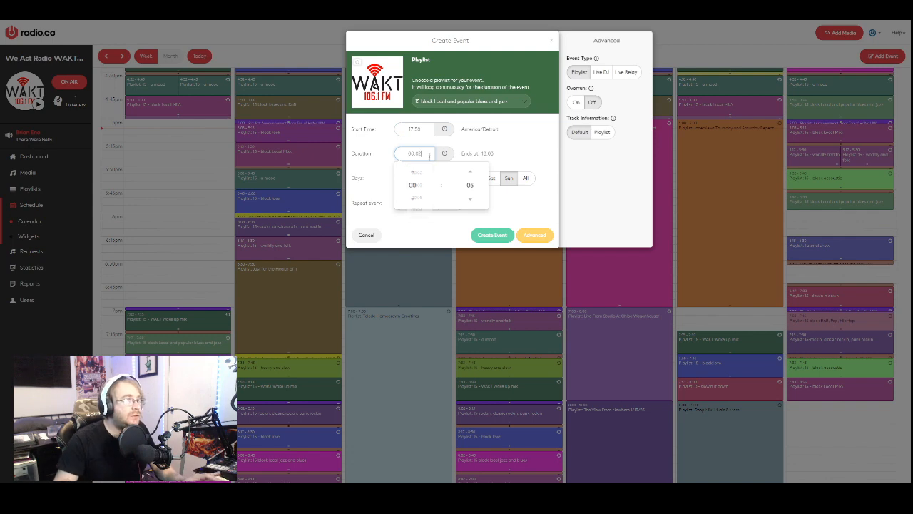
pyautogui.click(512, 150)
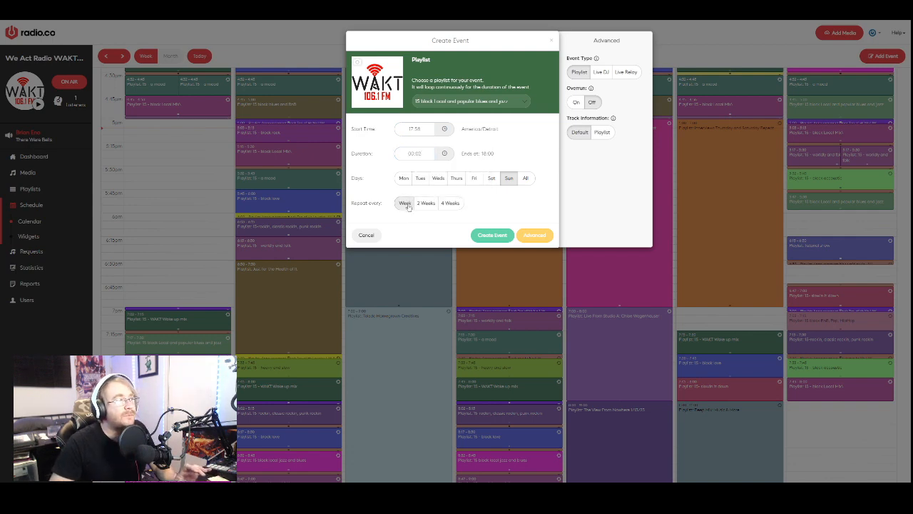
# Step: Set the new Sunday event to repeat every week and choose the Announcement block Bot Of Hr No UW playlist
pyautogui.click(406, 203)
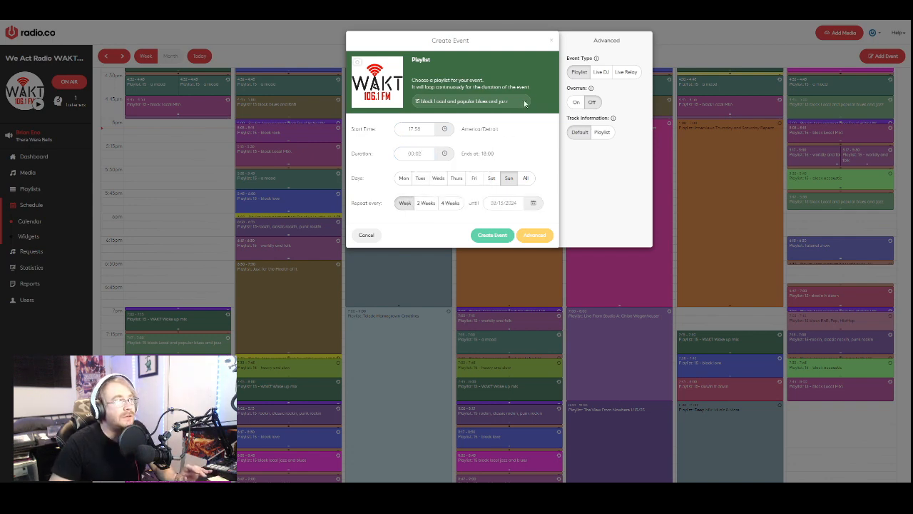
pyautogui.click(525, 104)
pyautogui.scroll(-3, 510, 154)
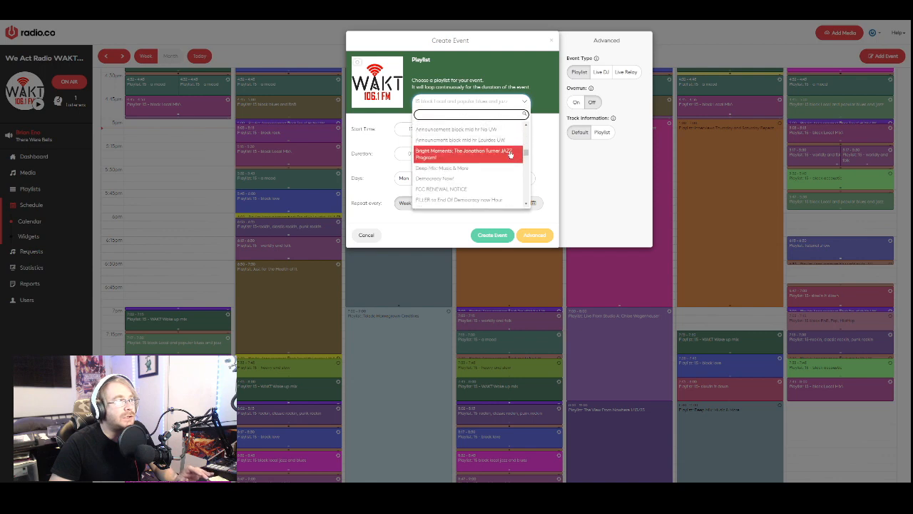
pyautogui.scroll(-2, 510, 153)
pyautogui.scroll(2, 510, 154)
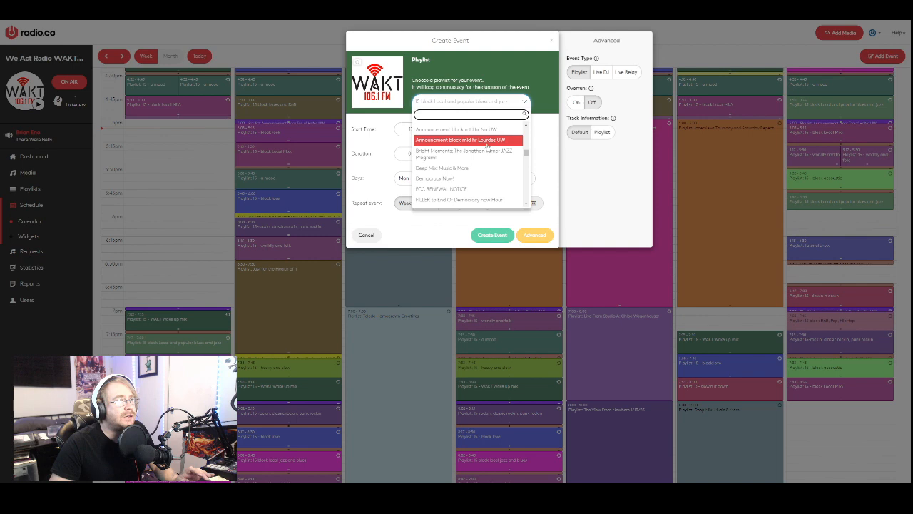
pyautogui.scroll(1, 487, 156)
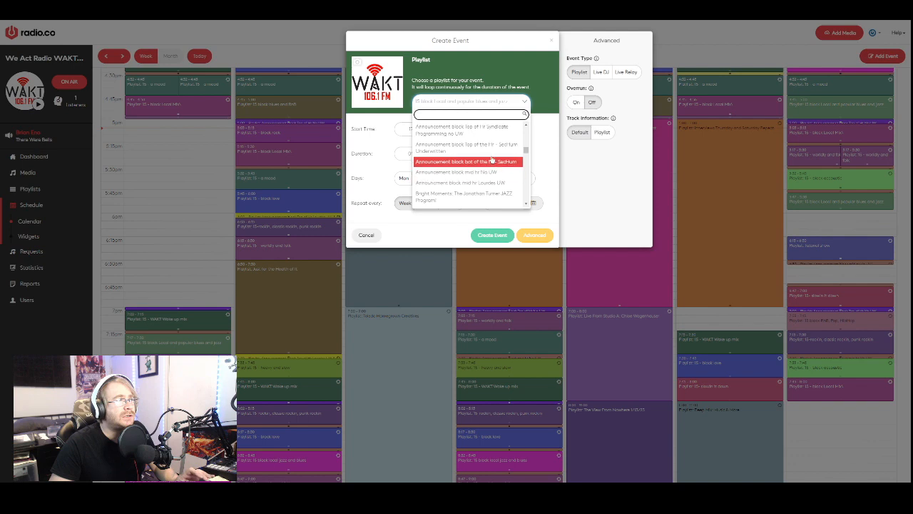
pyautogui.scroll(1, 491, 159)
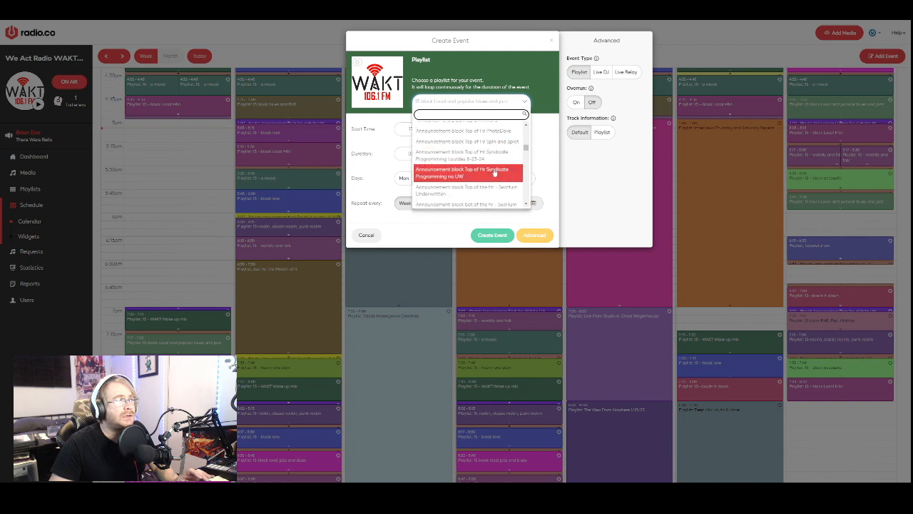
pyautogui.scroll(-2, 492, 132)
pyautogui.click(491, 122)
# Step: Try to create the 17:58 announcement event, choosing to edit the new event rather than override the existing series
pyautogui.click(495, 236)
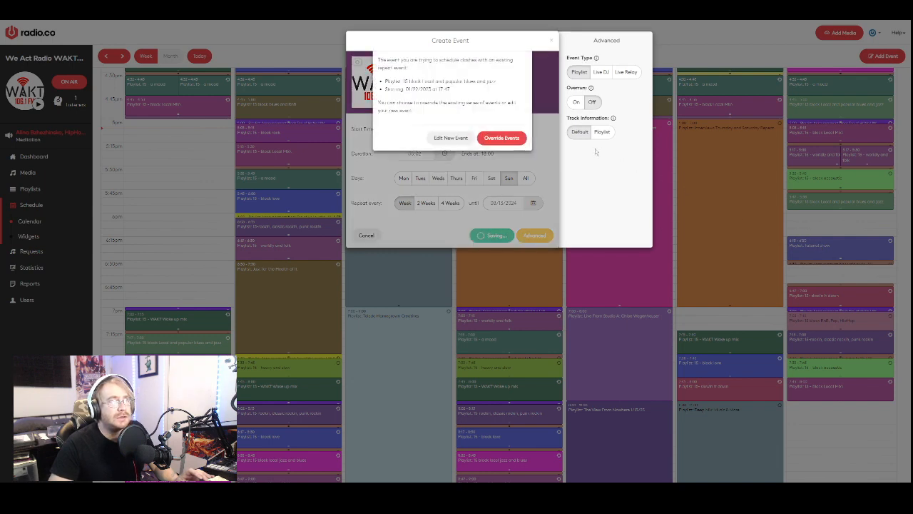
pyautogui.click(446, 143)
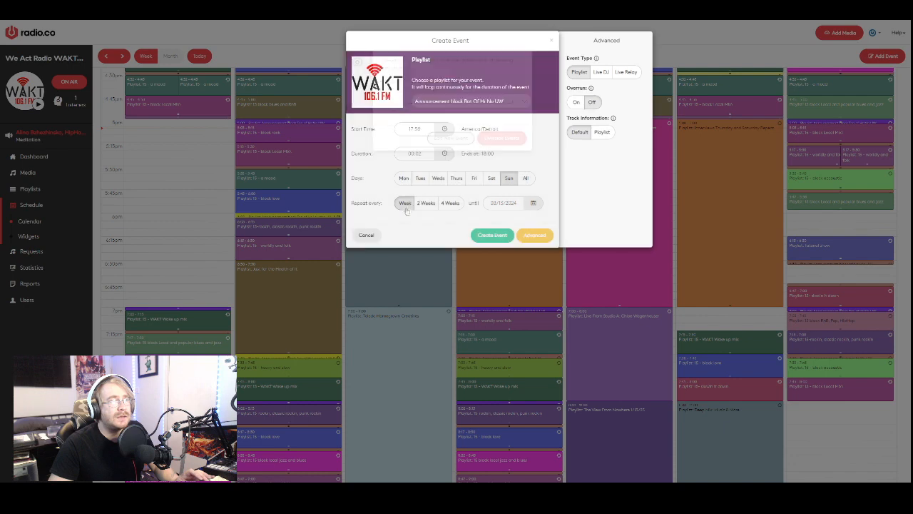
pyautogui.click(491, 236)
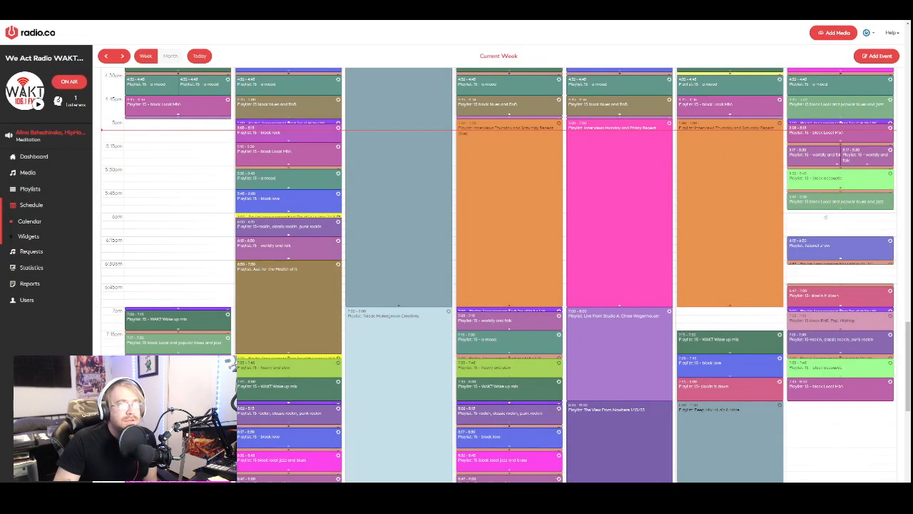
# Step: Start another Sunday event with the Announcement block Bot Of Hr No UW playlist, start time 17:58 and duration 00:02
pyautogui.click(812, 214)
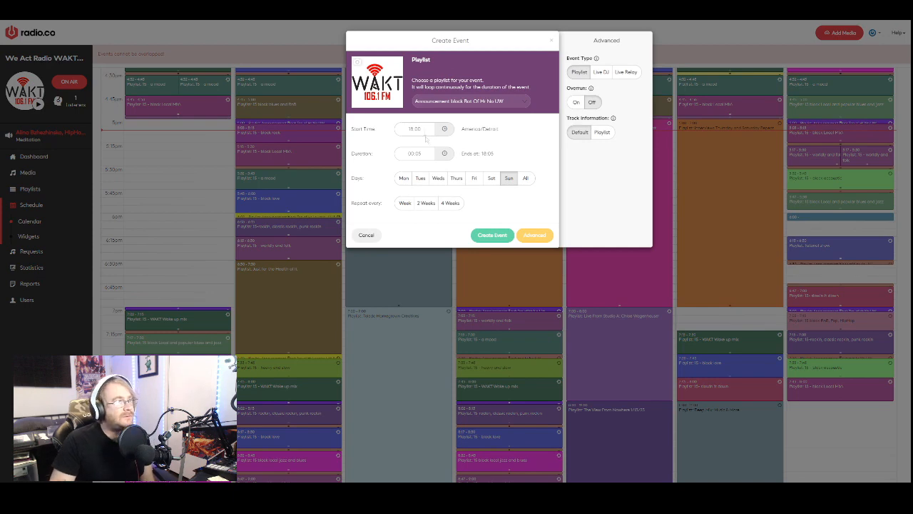
pyautogui.click(424, 130)
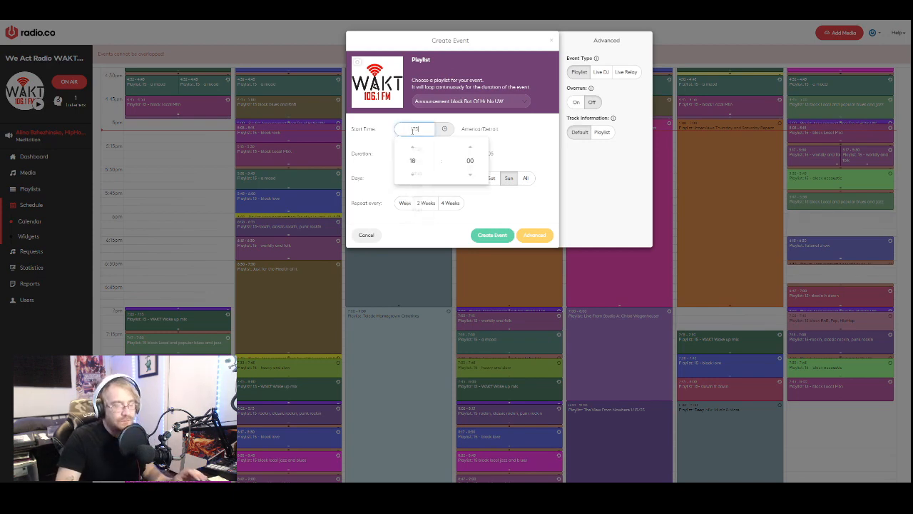
pyautogui.write('17:58')
pyautogui.press('Return')
pyautogui.click(426, 154)
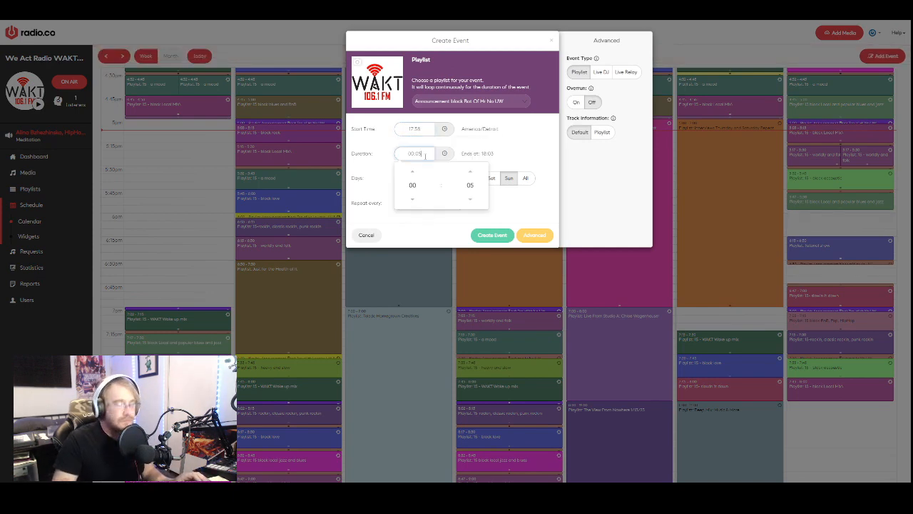
pyautogui.click(528, 148)
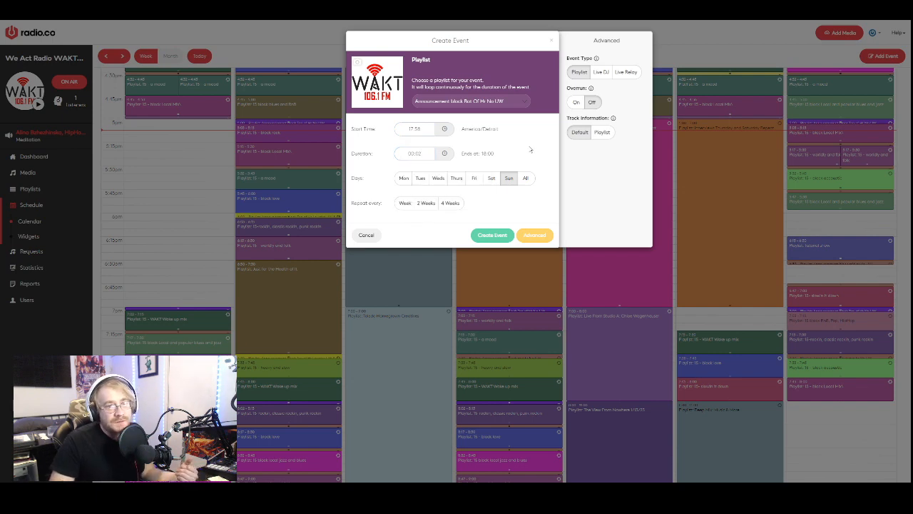
# Step: Create the Sunday announcement event after trying a weekly repeat, and move Sunday's Tutorial show event to start at 6:00 pm
pyautogui.click(404, 203)
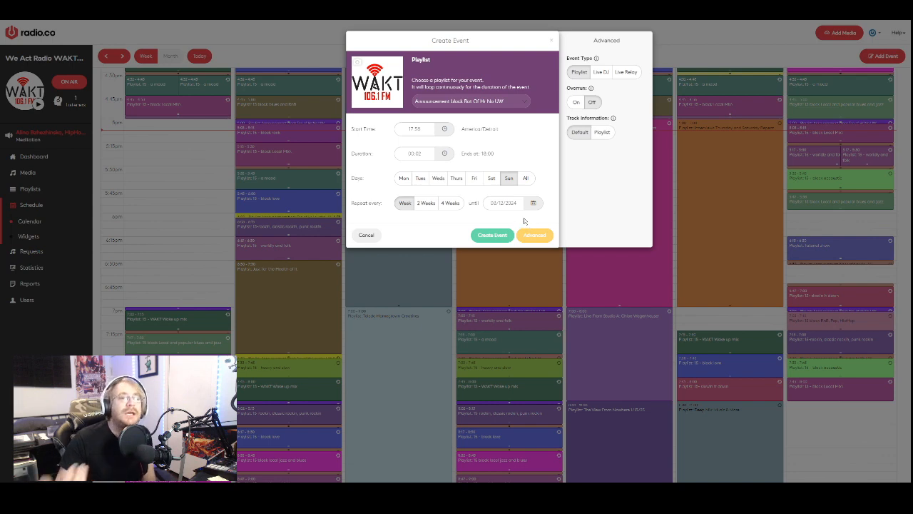
pyautogui.click(493, 235)
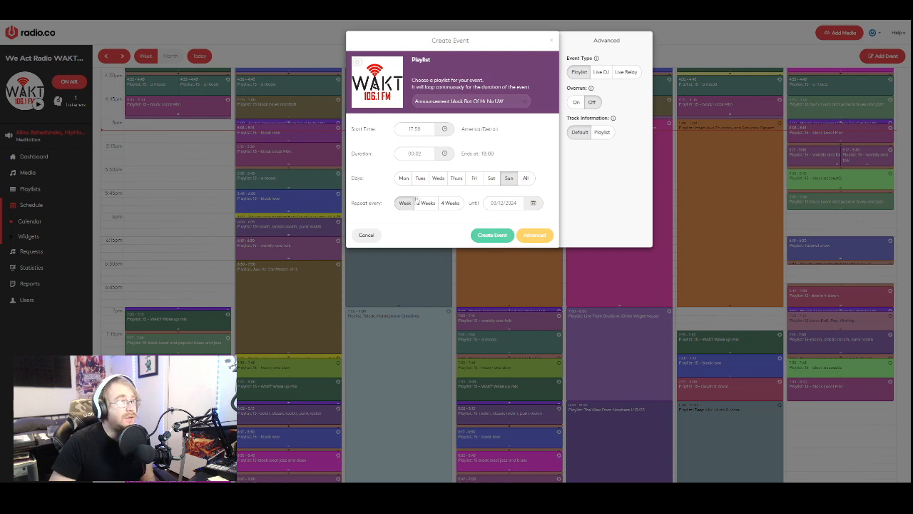
pyautogui.click(493, 236)
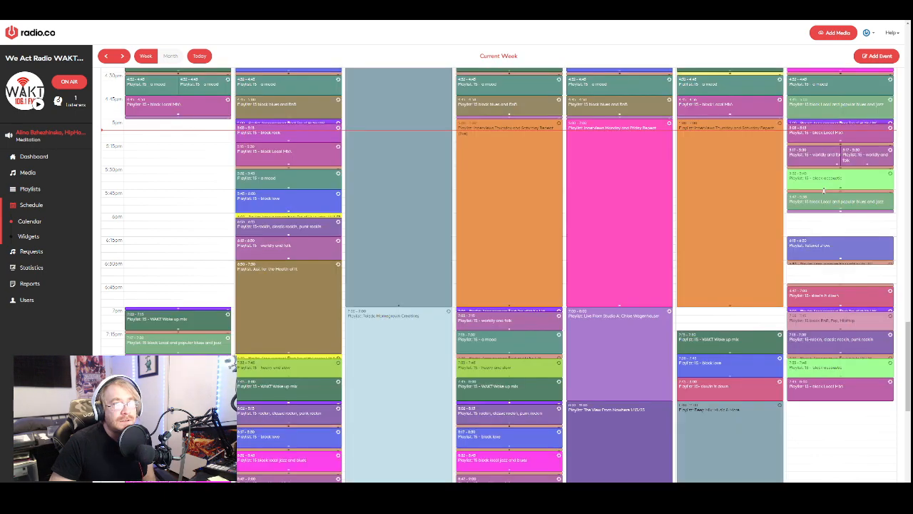
pyautogui.moveTo(822, 236); pyautogui.dragTo(822, 230)
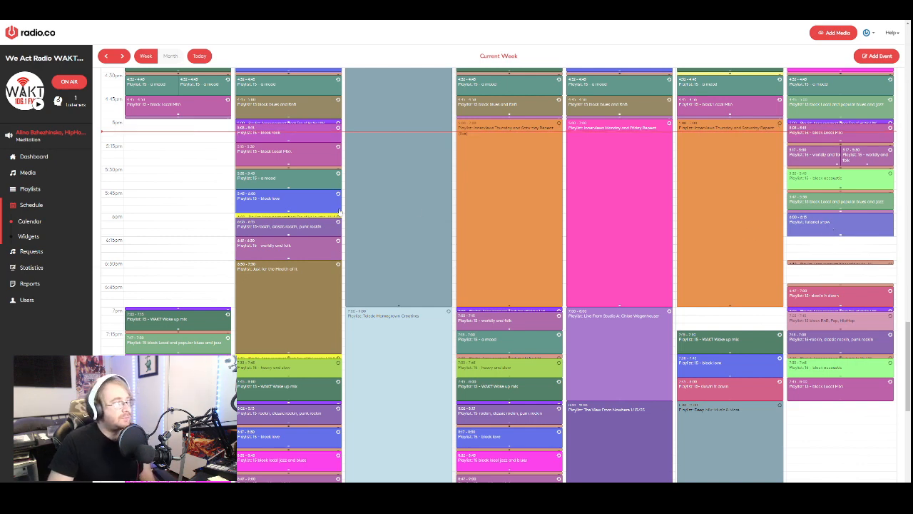
# Step: Open the Tutorial show playlist from the station's playlists and save its changes
pyautogui.click(30, 175)
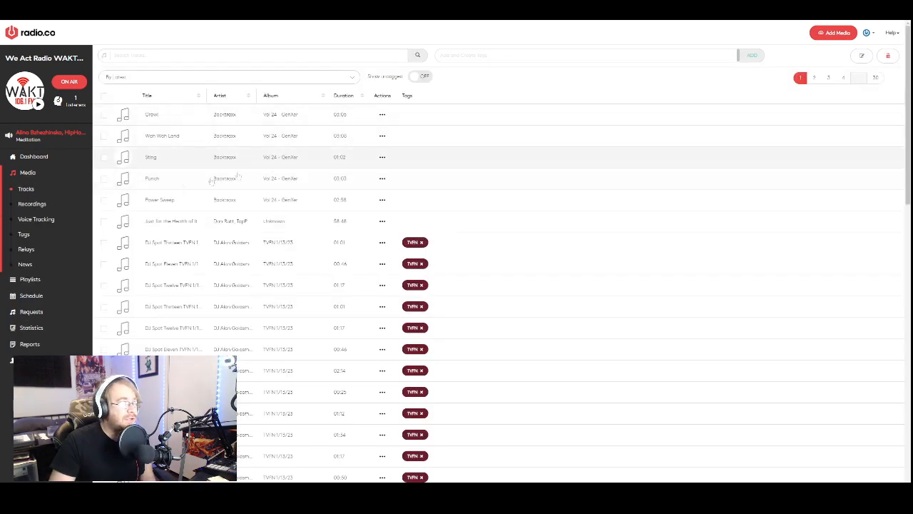
pyautogui.click(29, 279)
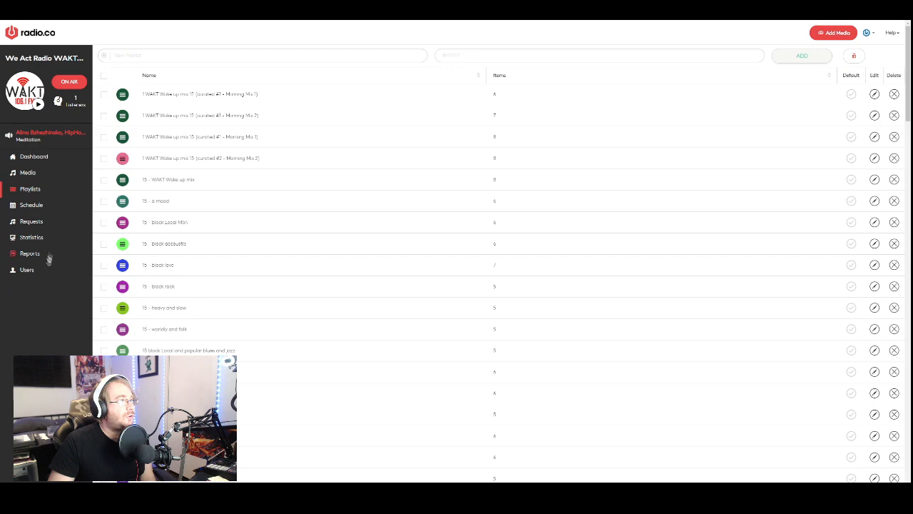
pyautogui.scroll(-10, 277, 334)
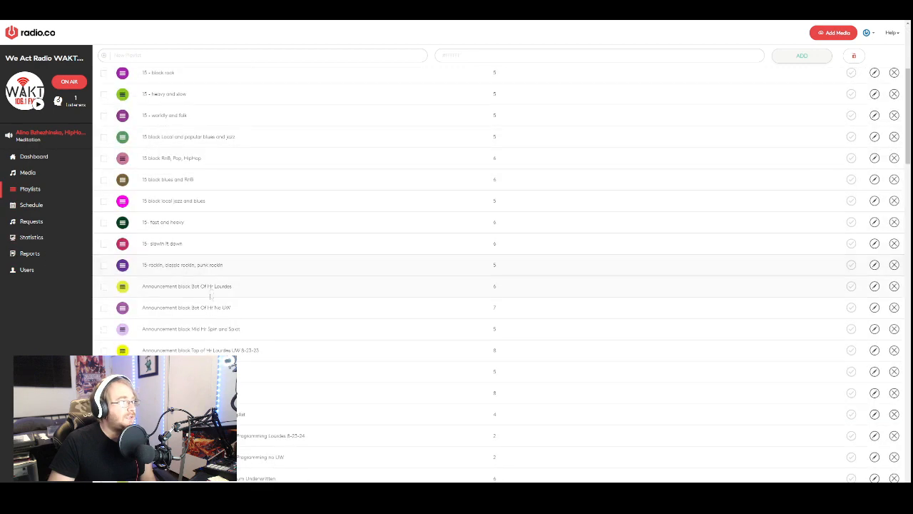
pyautogui.scroll(-10, 277, 334)
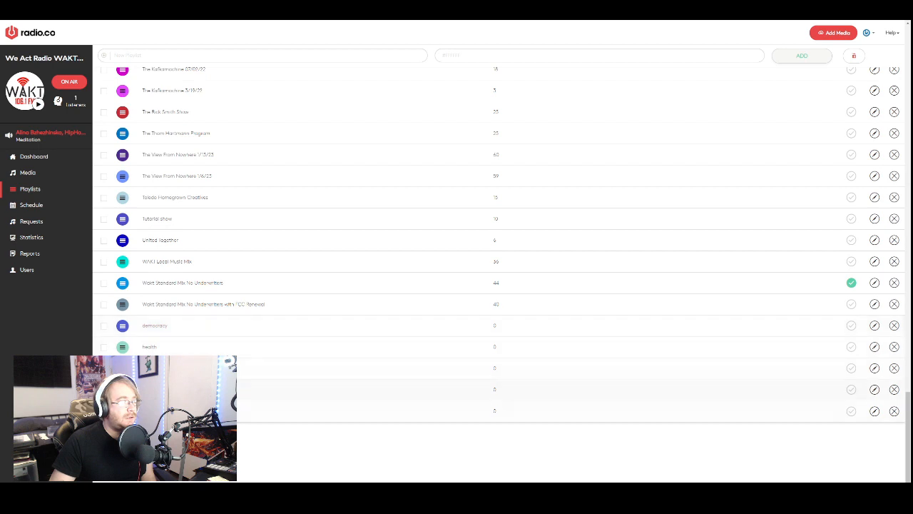
pyautogui.click(182, 220)
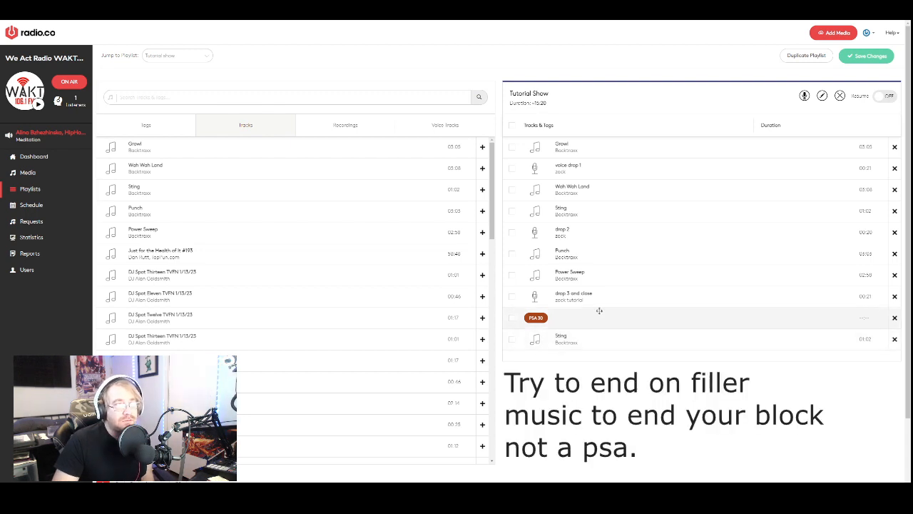
pyautogui.click(877, 61)
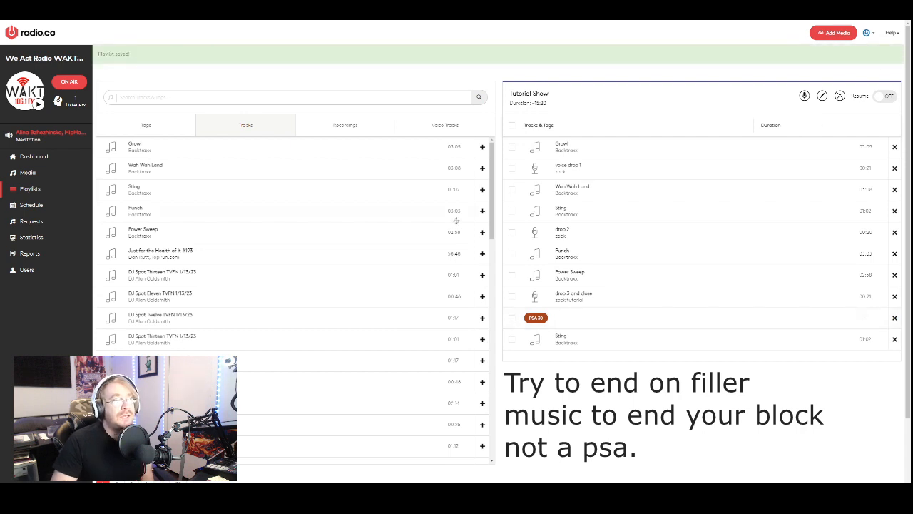
# Step: Review the current week's schedule calendar, and open the station dashboard
pyautogui.click(51, 208)
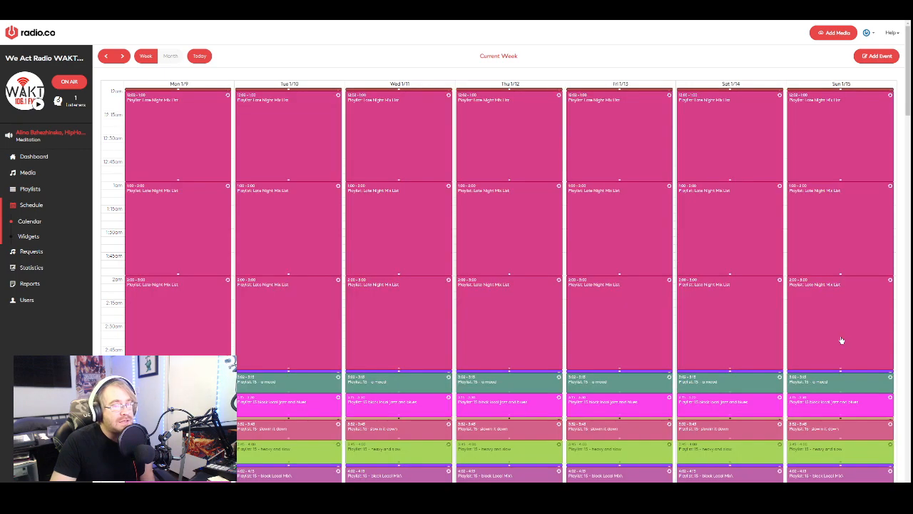
pyautogui.scroll(-2, 820, 340)
pyautogui.scroll(-3, 820, 341)
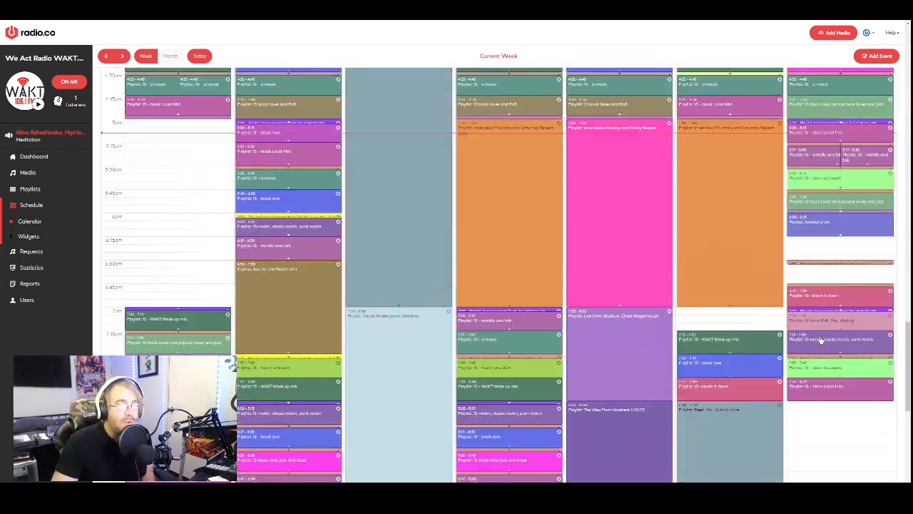
pyautogui.scroll(4, 820, 341)
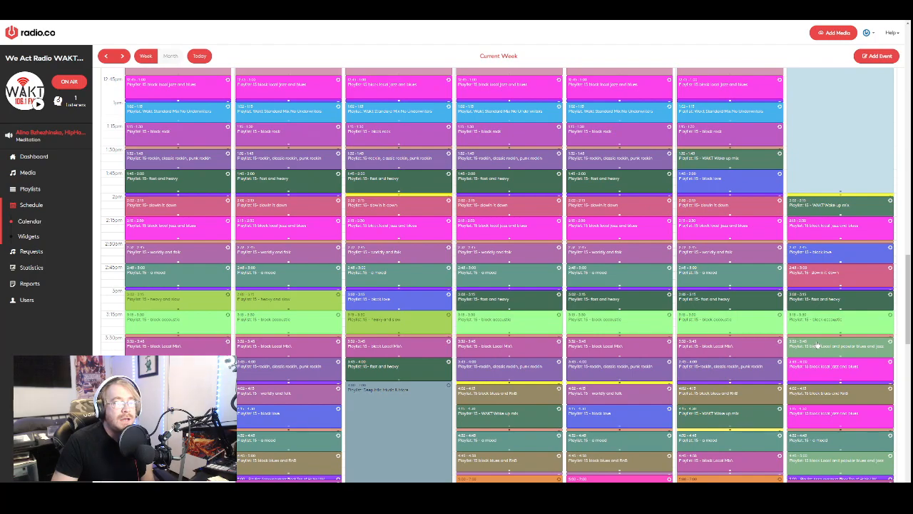
pyautogui.scroll(-10, 772, 288)
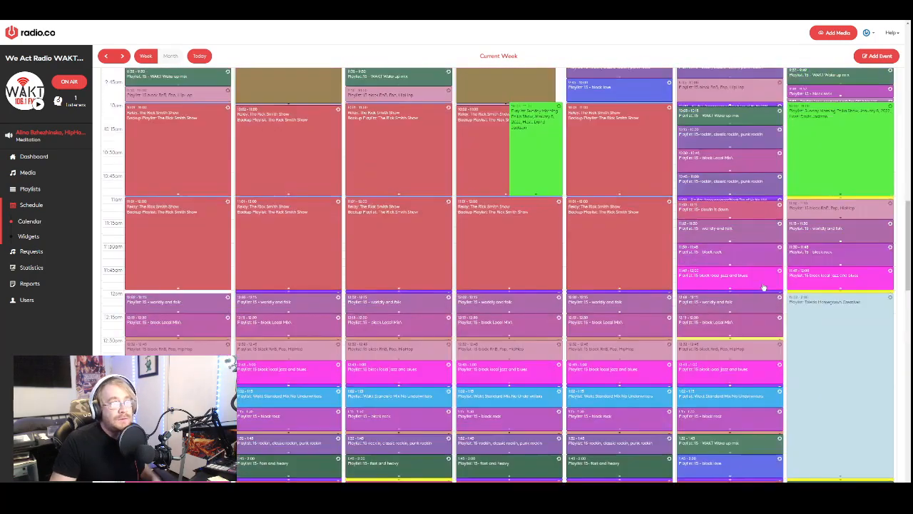
pyautogui.scroll(5, 660, 283)
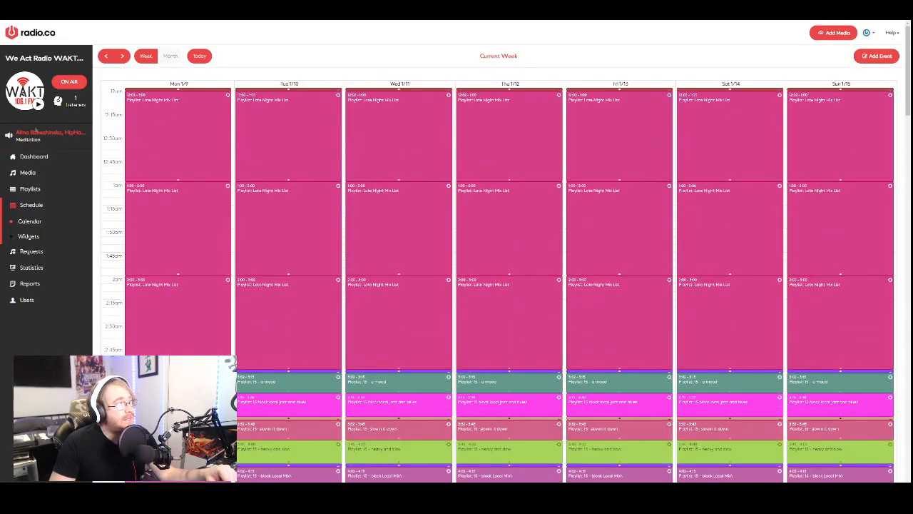
pyautogui.click(36, 157)
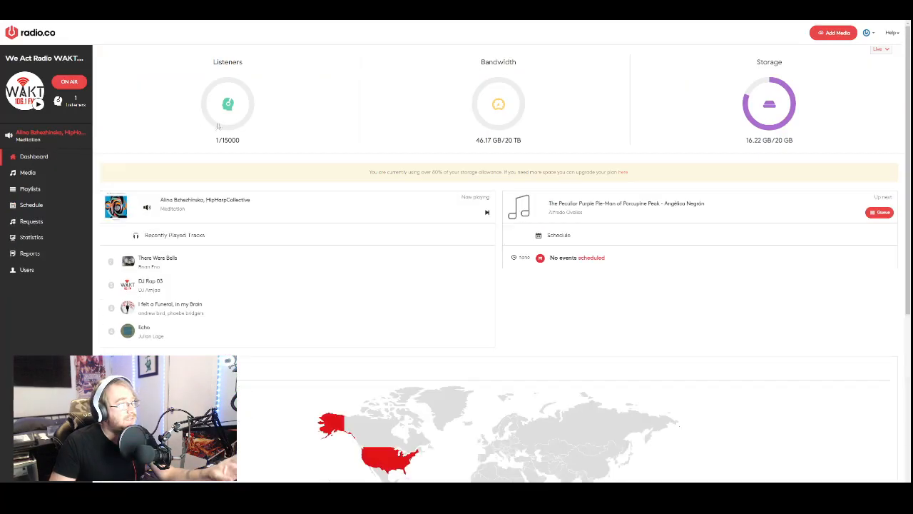
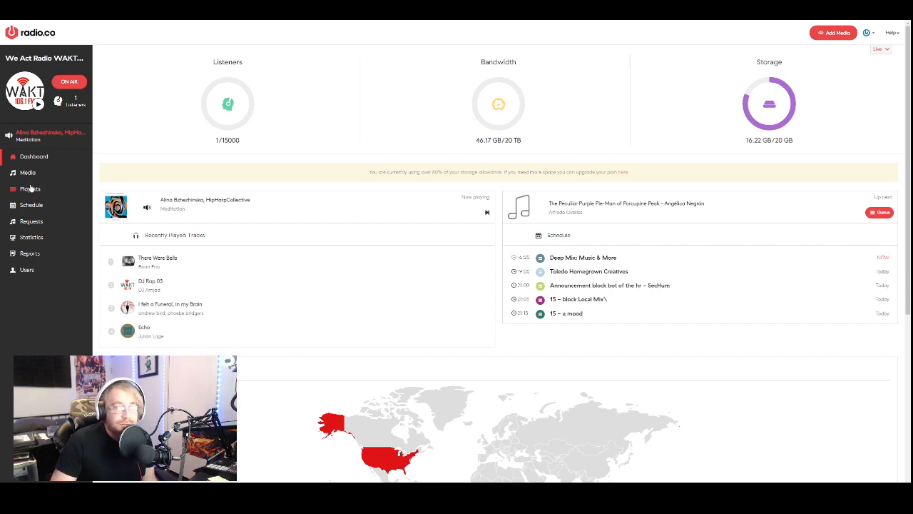
# Step: Find the Tutorial show playlist in the station's playlists and open it for editing
pyautogui.click(42, 190)
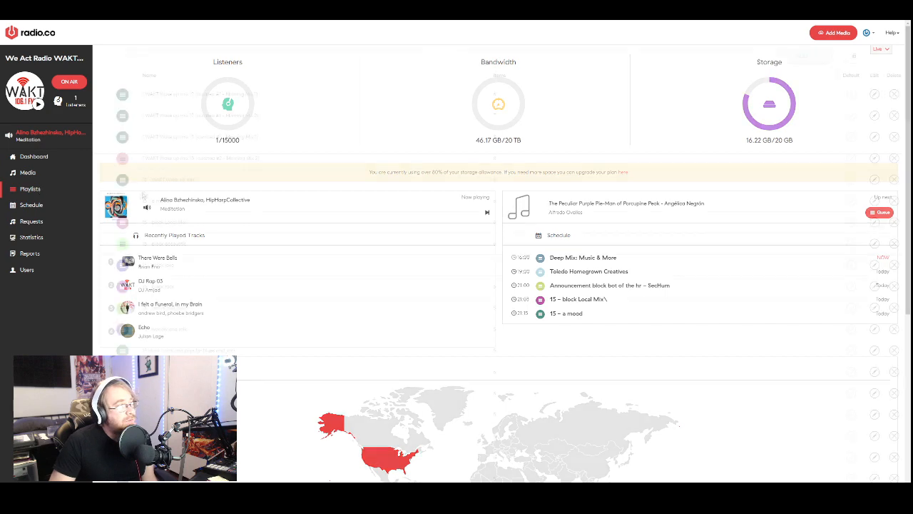
pyautogui.scroll(-10, 218, 314)
pyautogui.scroll(-4, 207, 293)
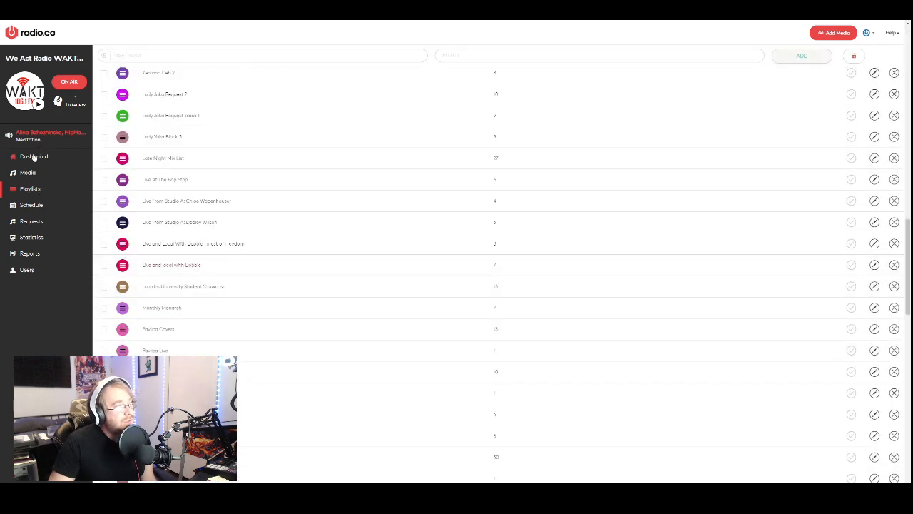
pyautogui.scroll(-5, 177, 323)
pyautogui.scroll(-8, 182, 325)
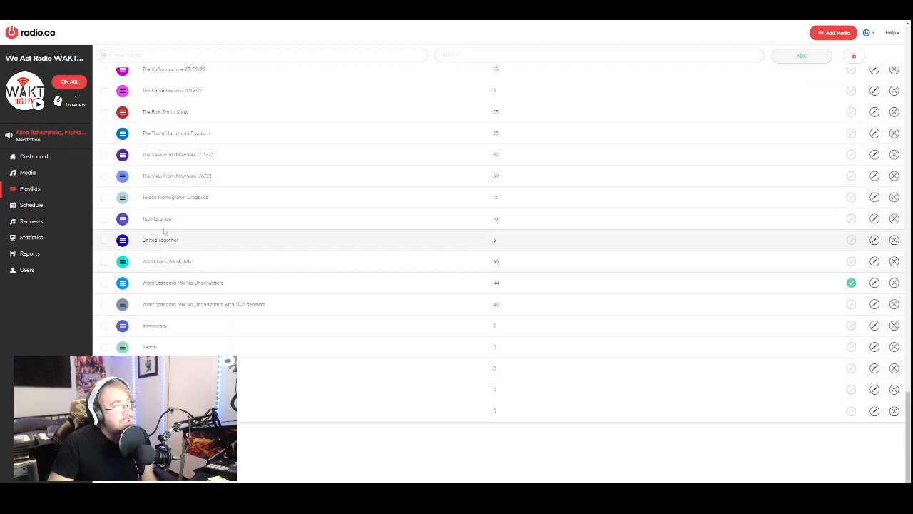
pyautogui.click(189, 221)
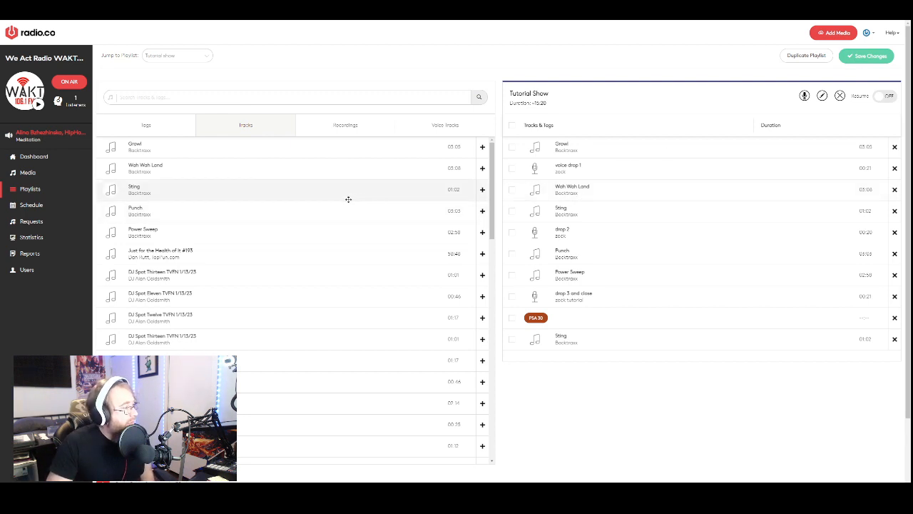
# Step: Examine the recordings, voice tracks, tracks and tags available for adding to the Tutorial show playlist
pyautogui.click(352, 125)
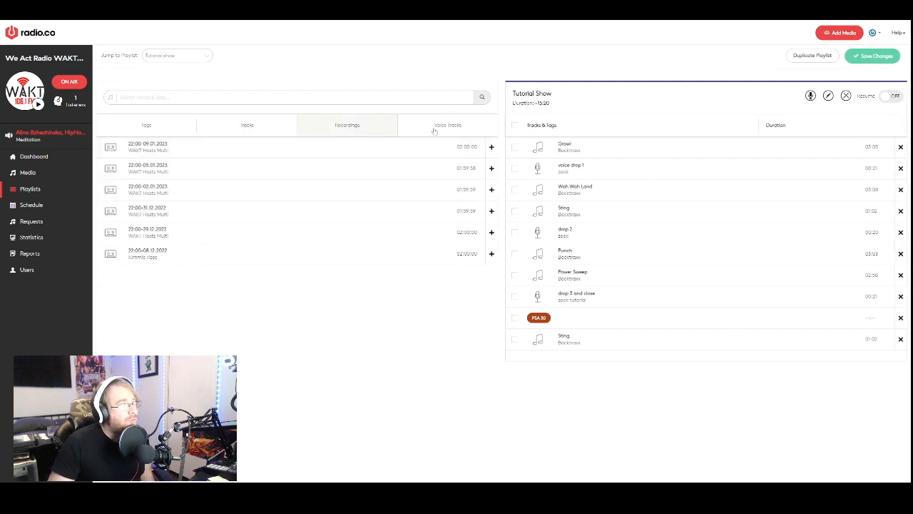
pyautogui.click(434, 131)
pyautogui.click(340, 128)
pyautogui.click(244, 128)
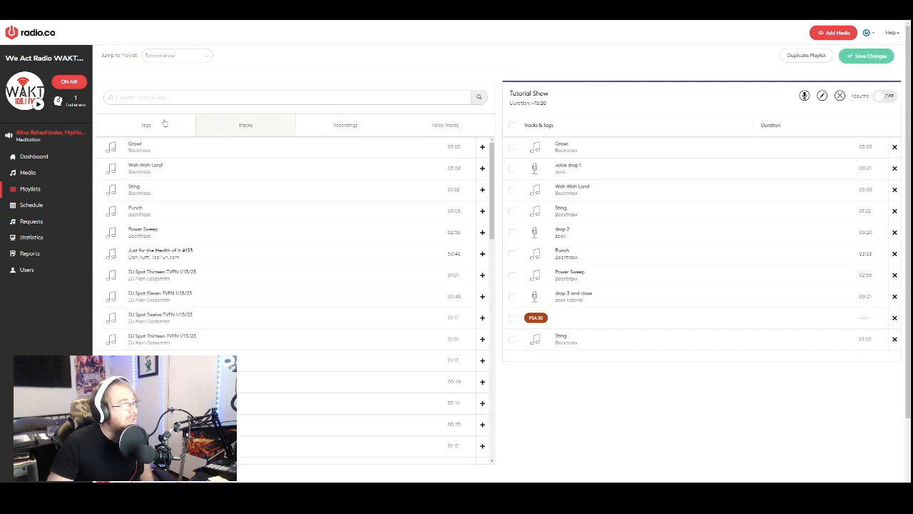
pyautogui.click(164, 122)
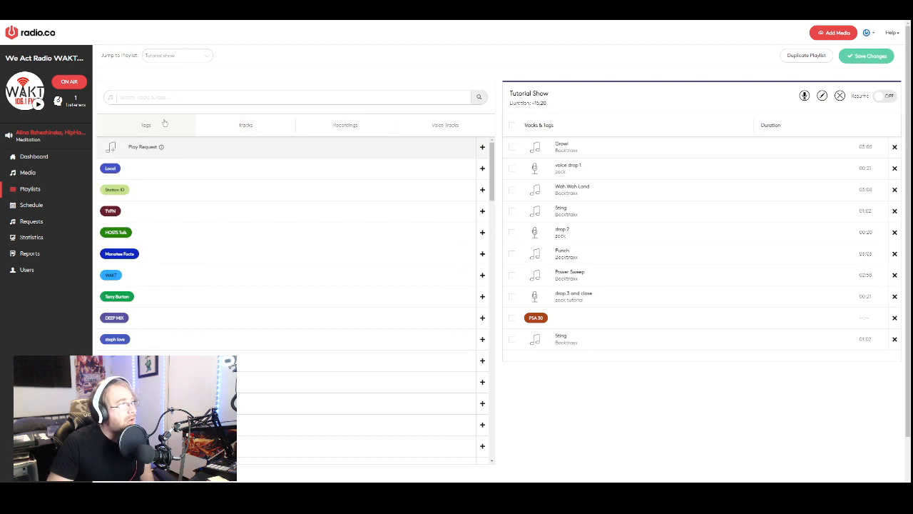